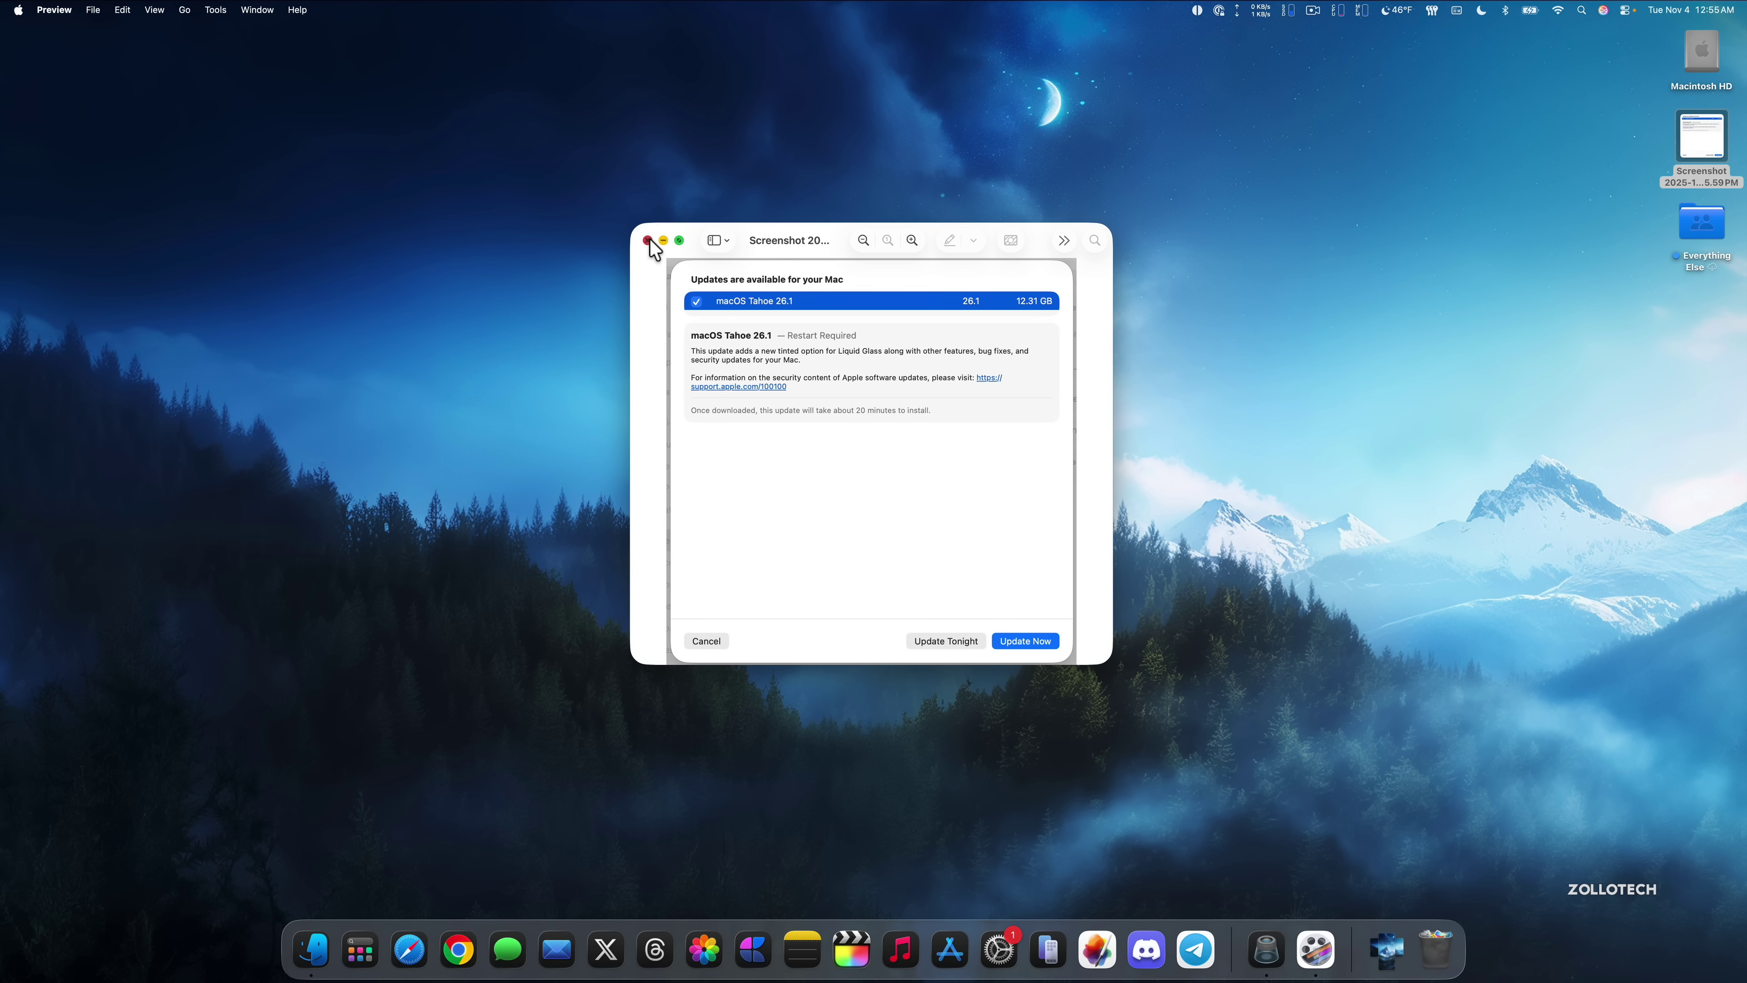
Step: Close the screenshot preview and open About This Mac, revealing macOS 26.1 (25B78) on the M4 Max
{"action": "left_click", "coordinate": [647, 241]}
{"action": "left_click", "coordinate": [17, 9]}
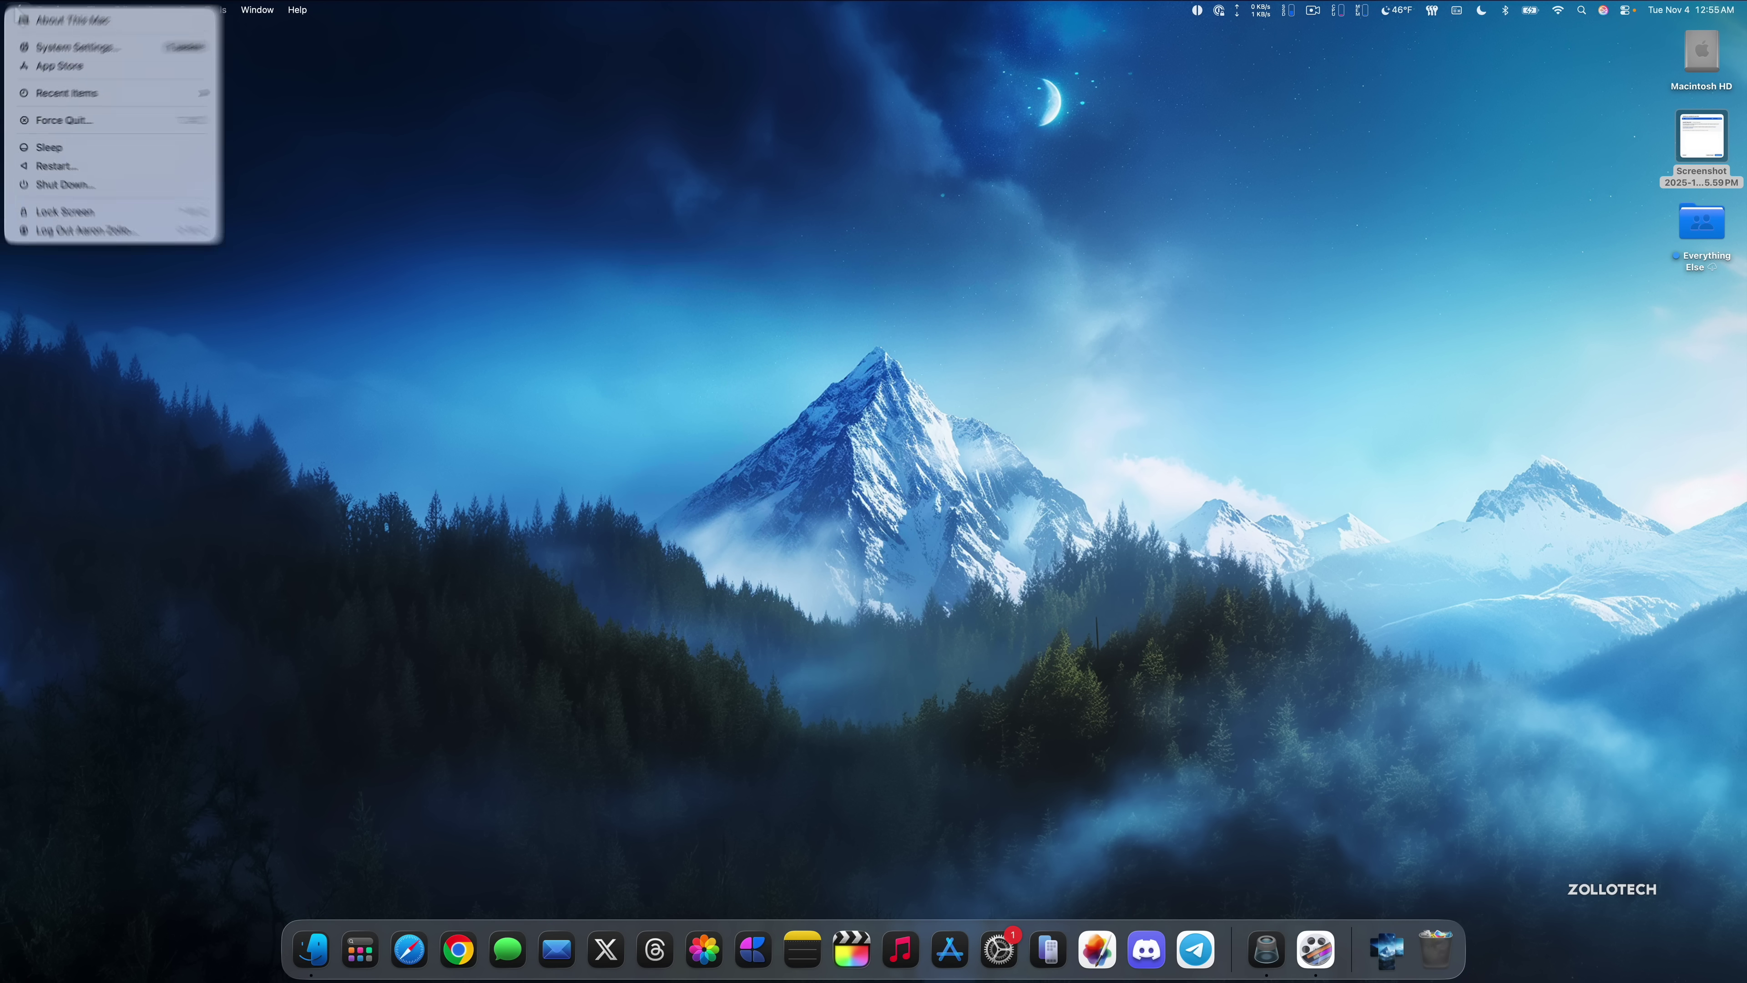
{"action": "left_click", "coordinate": [40, 25]}
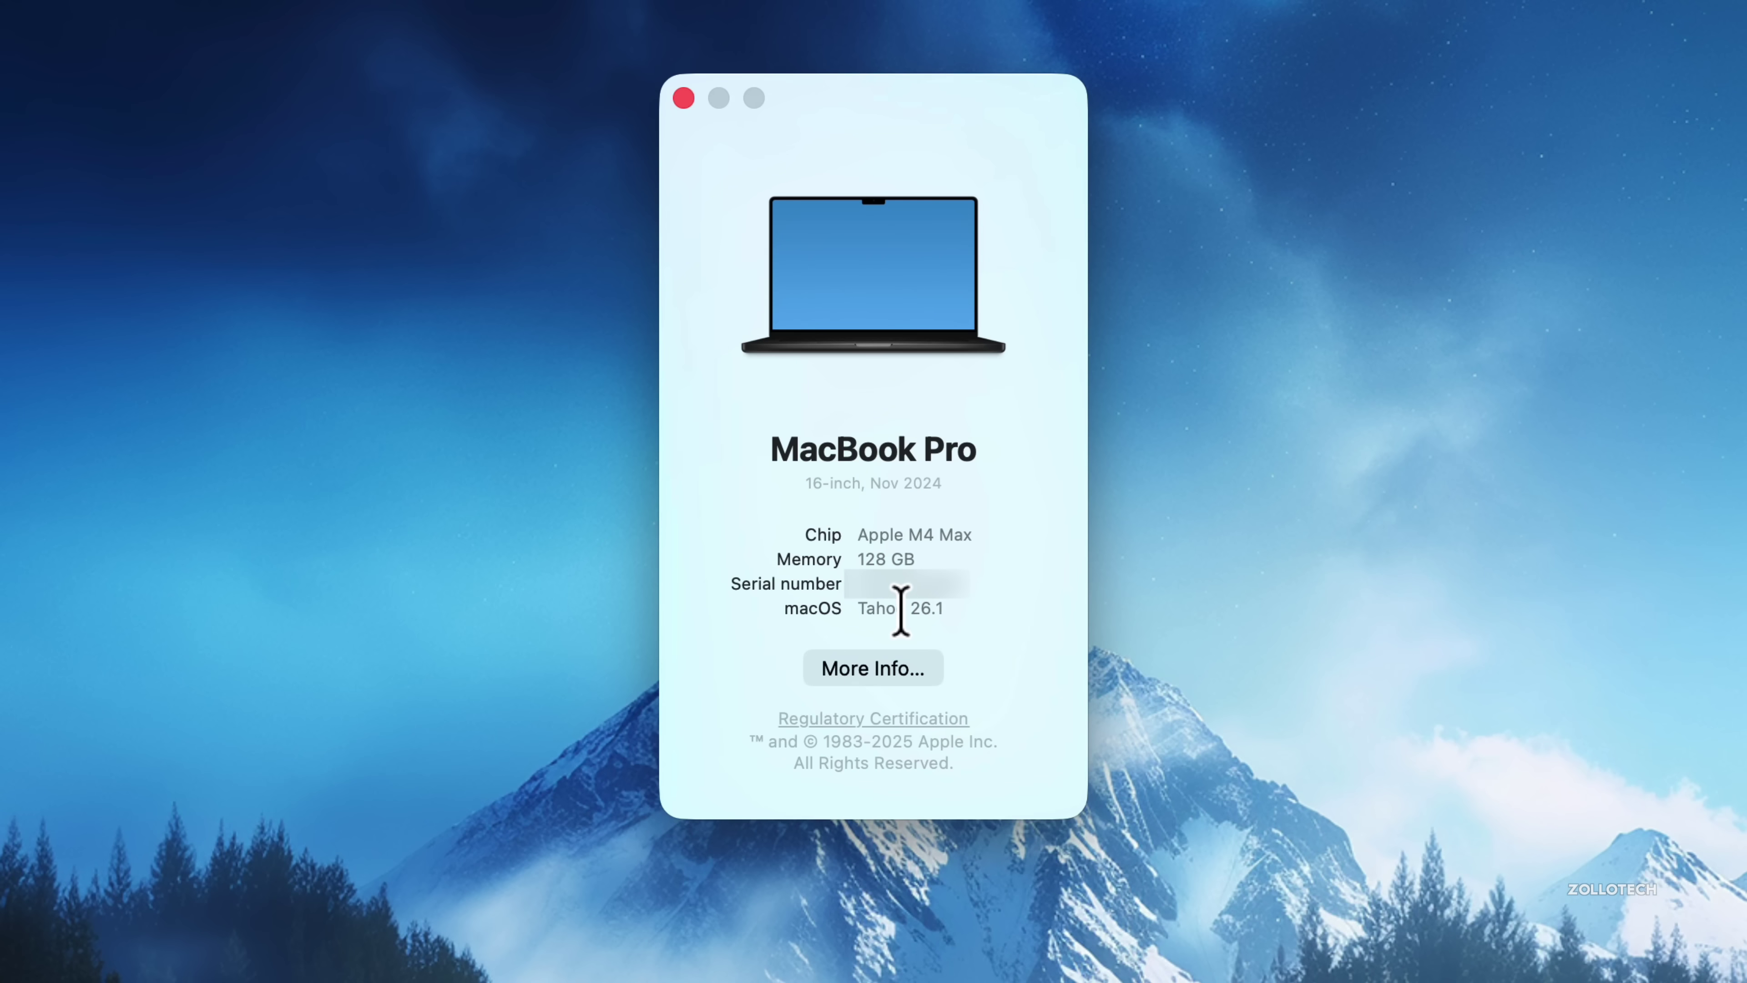
{"action": "left_click", "coordinate": [884, 400]}
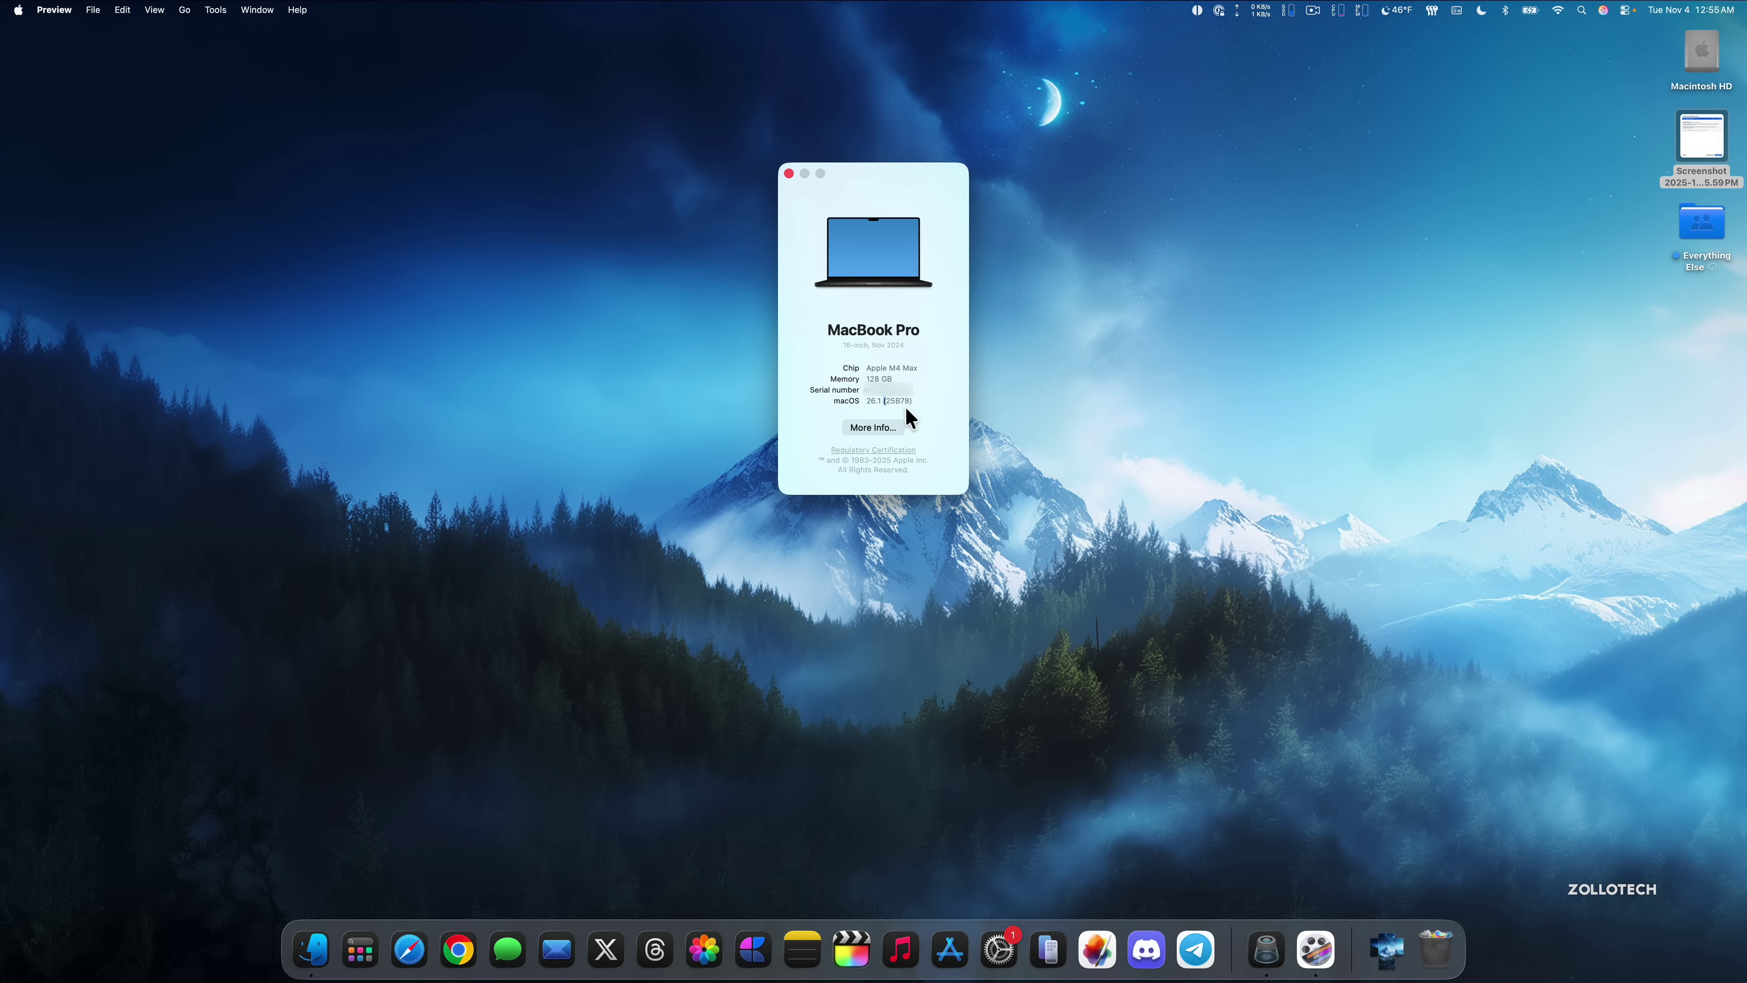
{"action": "left_click", "coordinate": [1011, 966]}
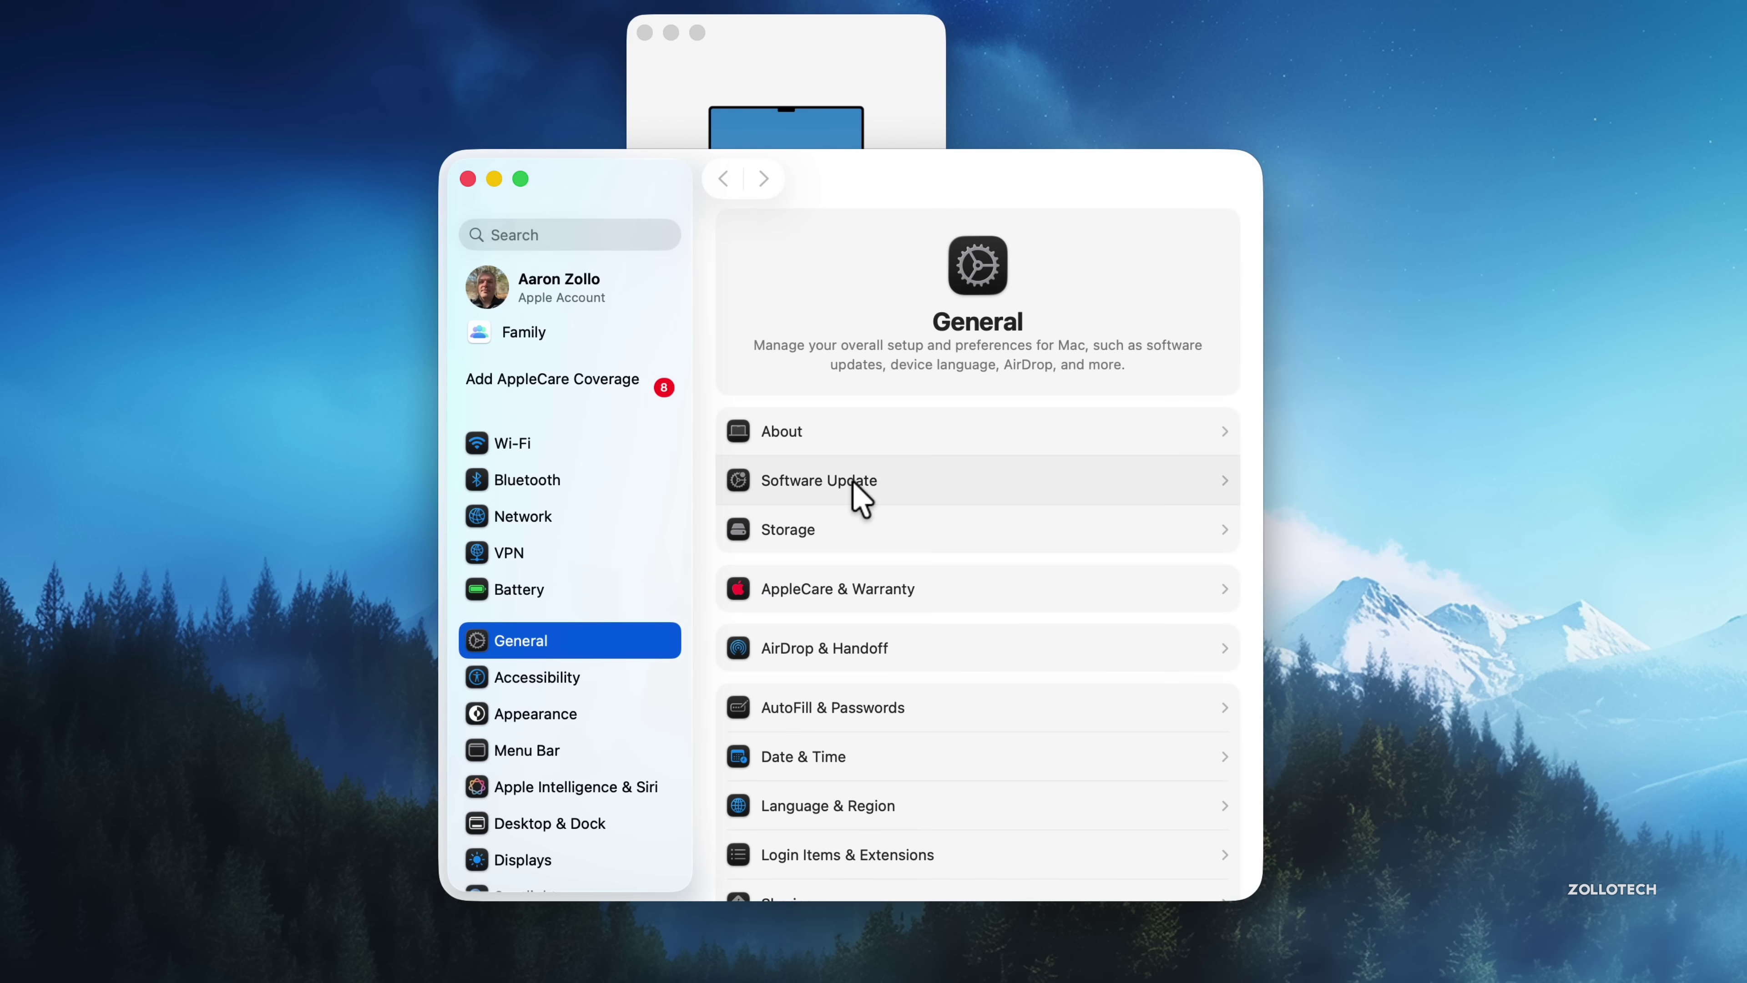
{"action": "left_click", "coordinate": [900, 435]}
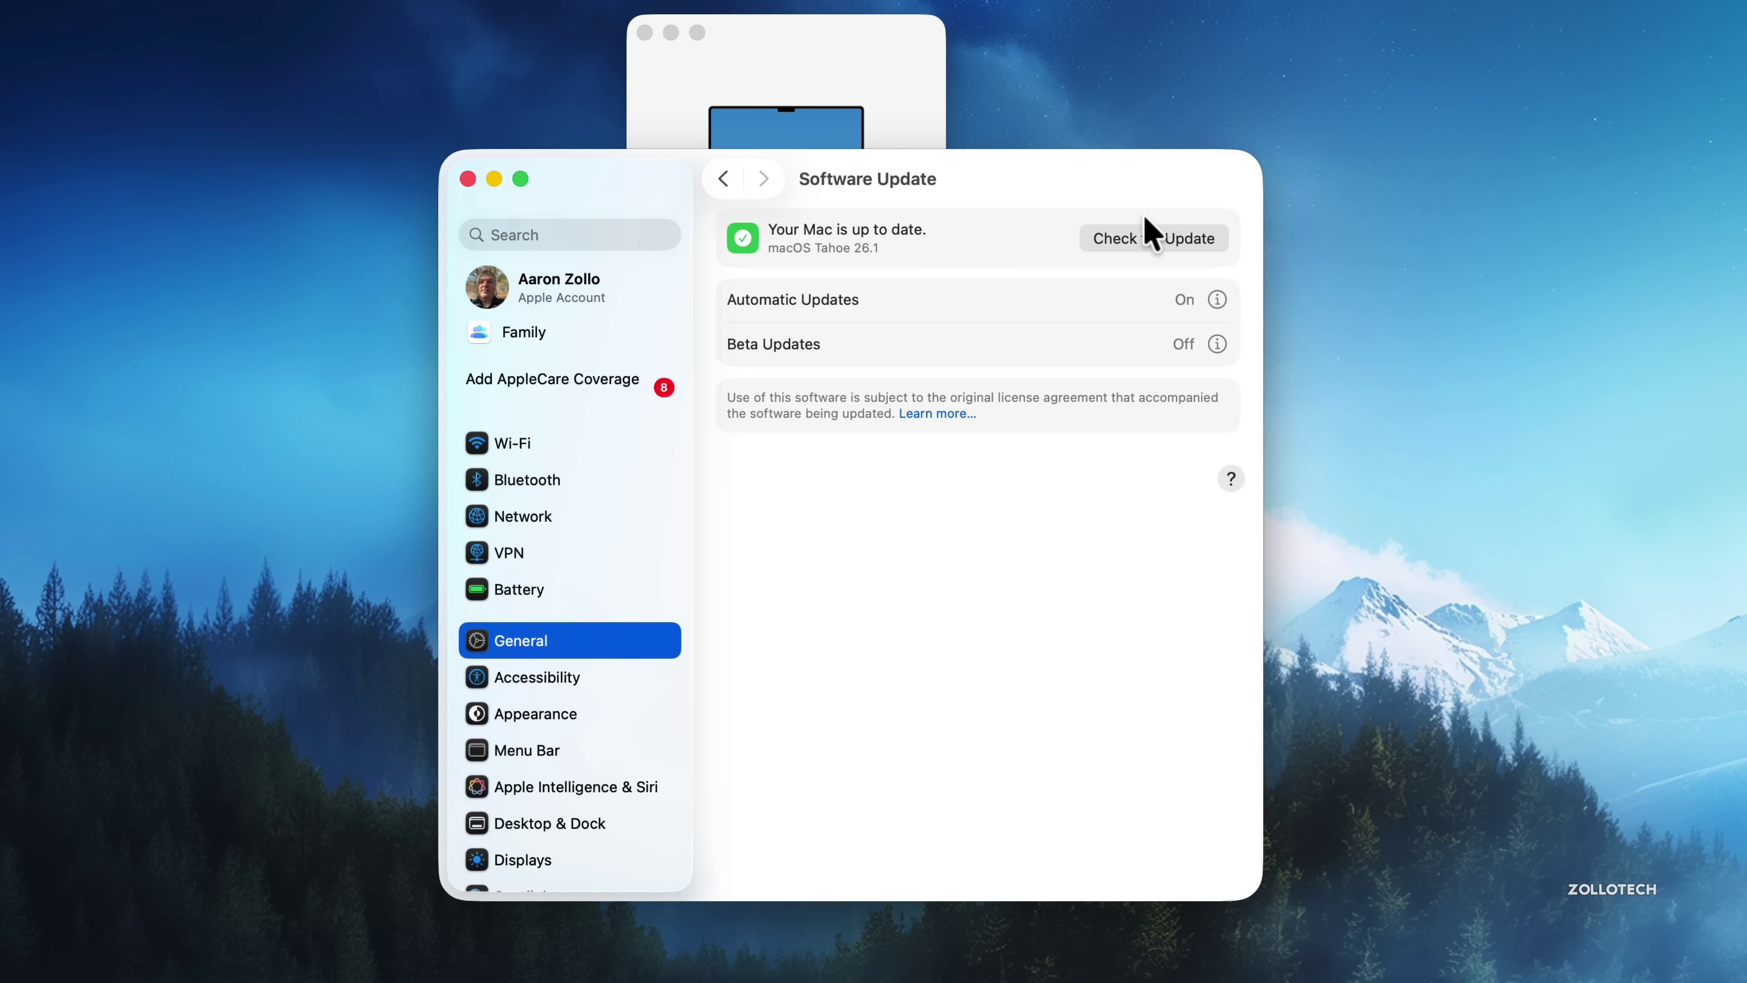
{"action": "left_click", "coordinate": [468, 179]}
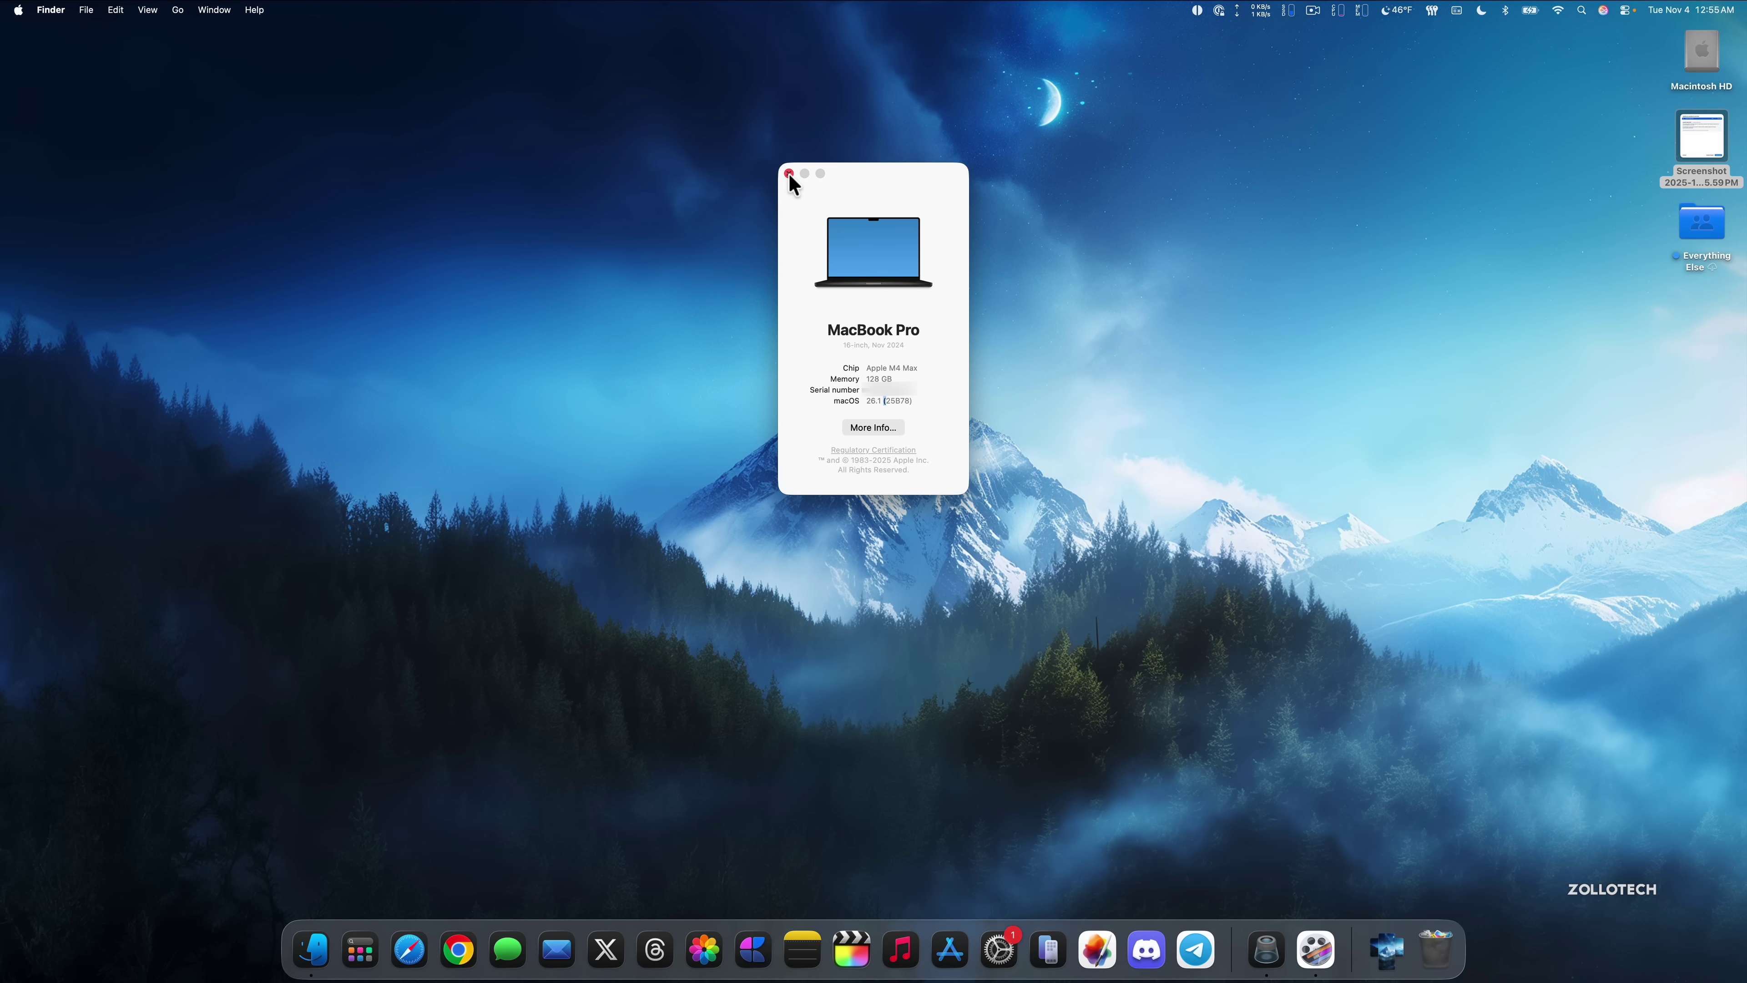
Step: Close About This Mac, deselect the desktop screenshot, and allow the Samsung Portable SSD T5 to connect
{"action": "left_click", "coordinate": [789, 173]}
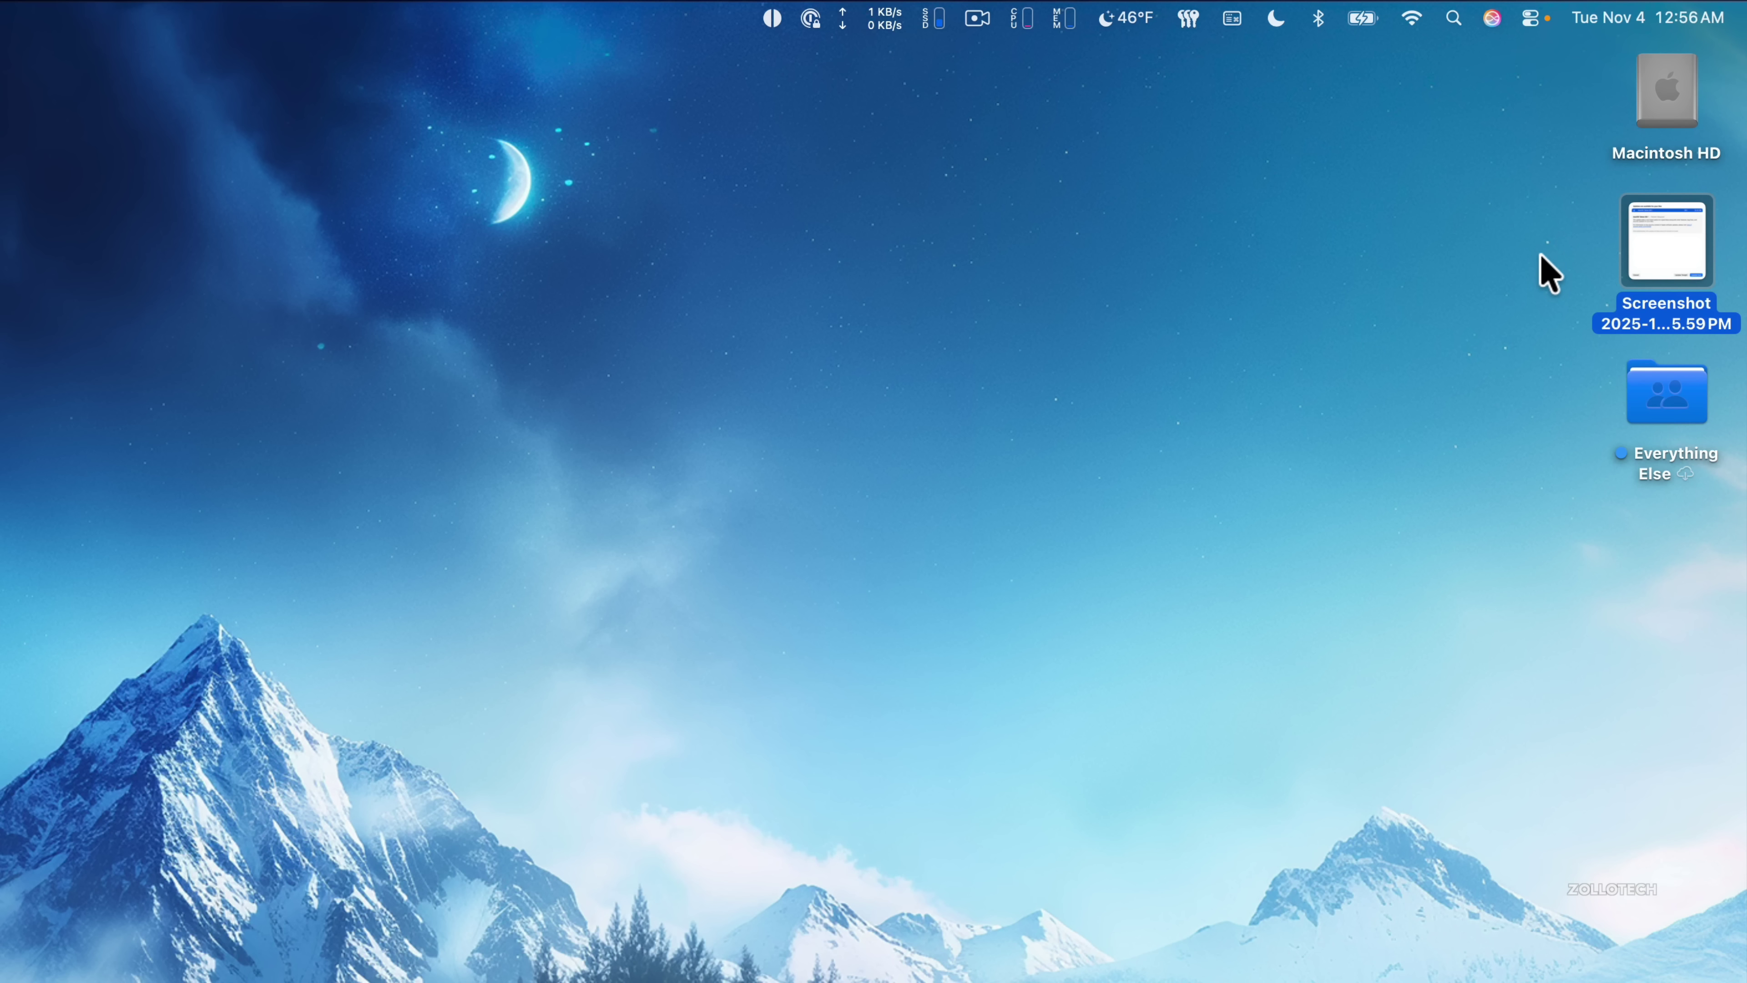
{"action": "left_click", "coordinate": [264, 562]}
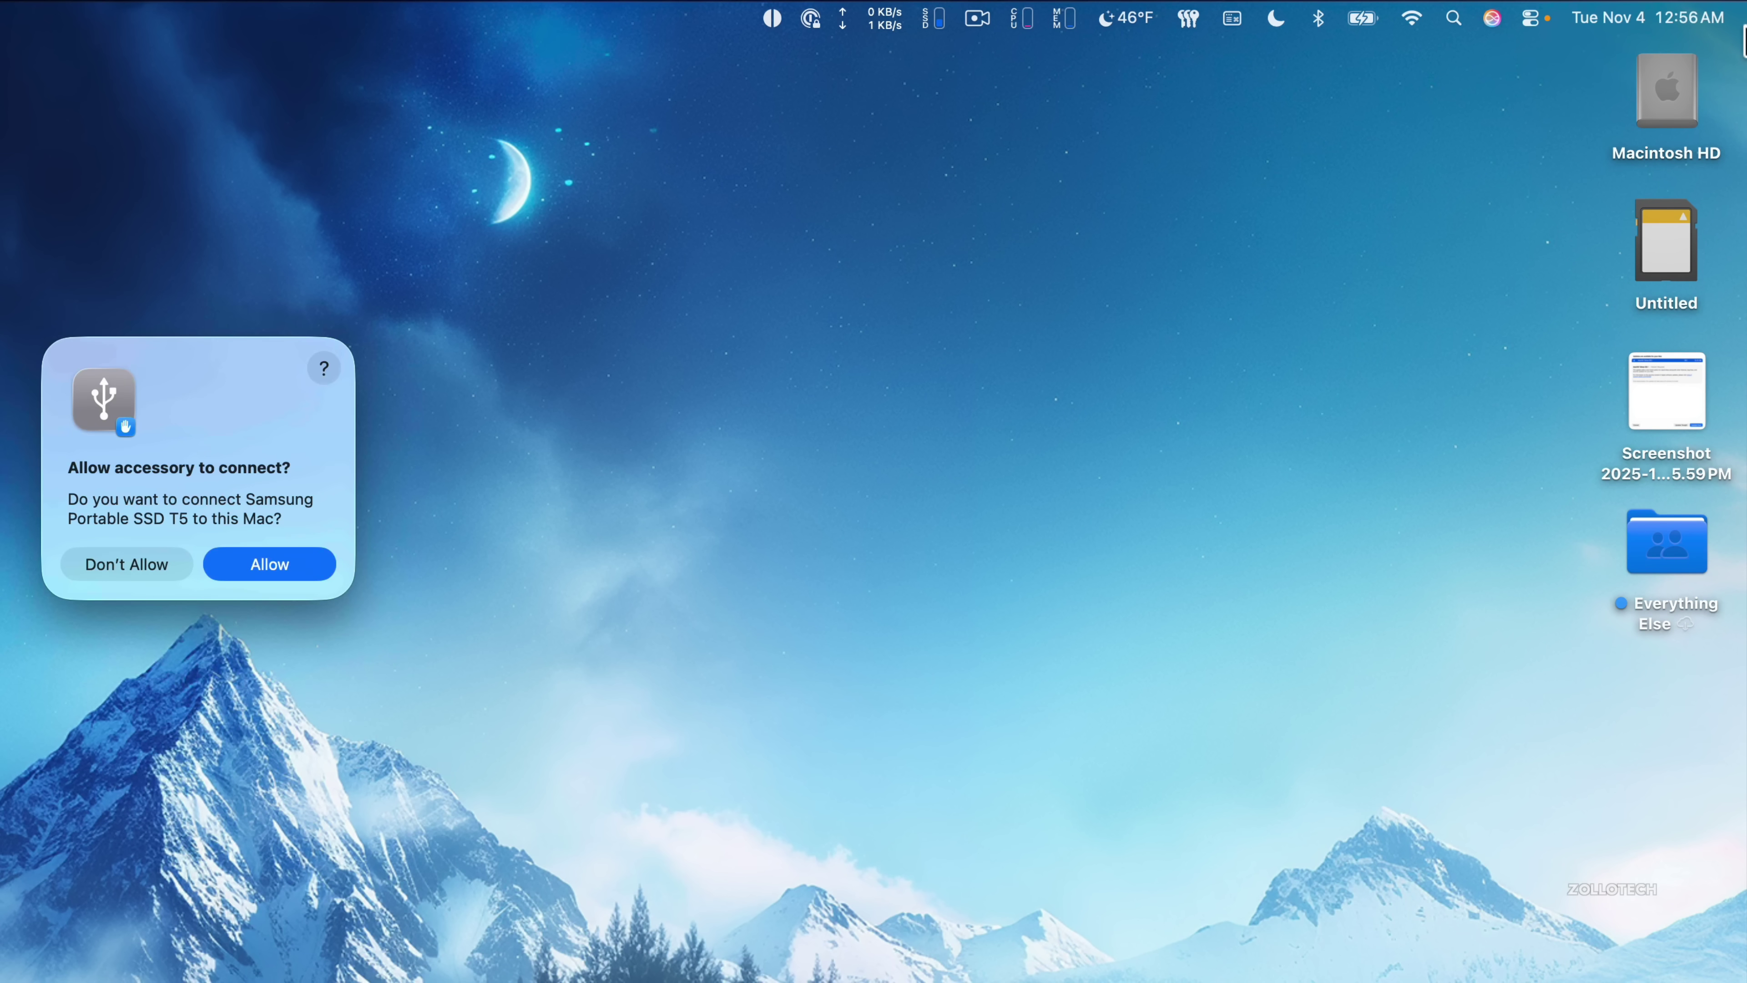
{"action": "left_click", "coordinate": [293, 571]}
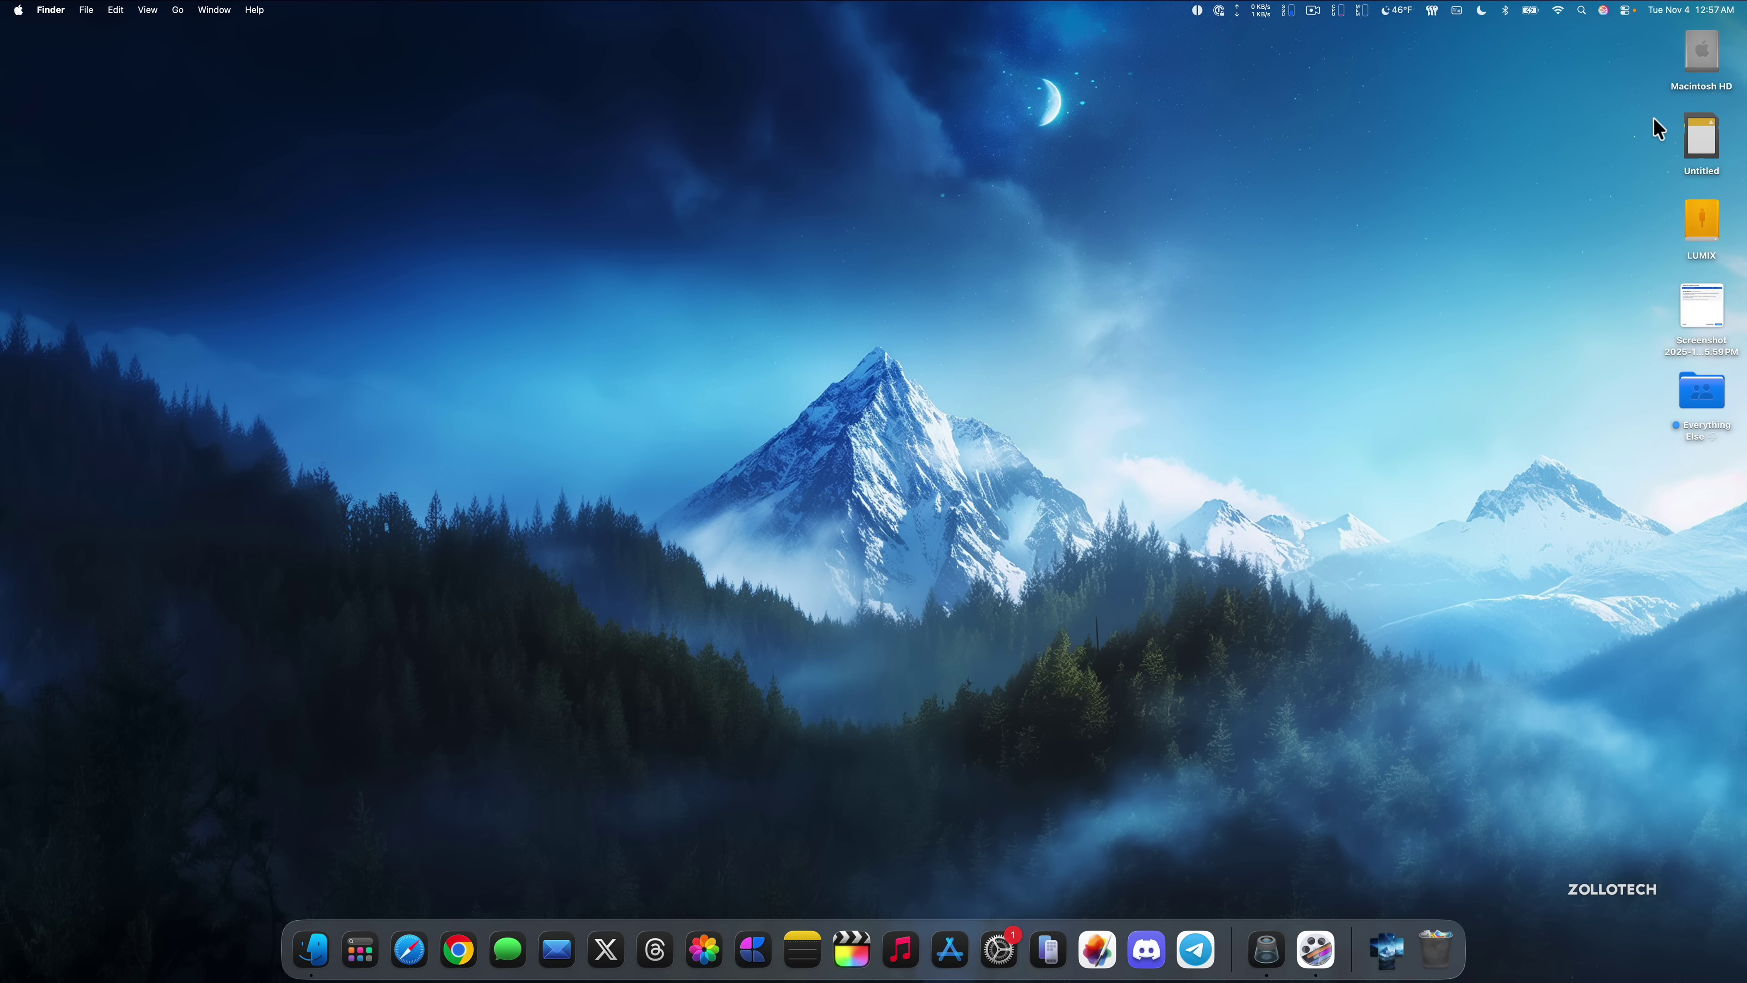
Step: Eject the Untitled and LUMIX drives, then try Tinted in Appearance and leave Liquid Glass on Clear
{"action": "left_click", "coordinate": [1702, 138]}
{"action": "key", "text": "super+e"}
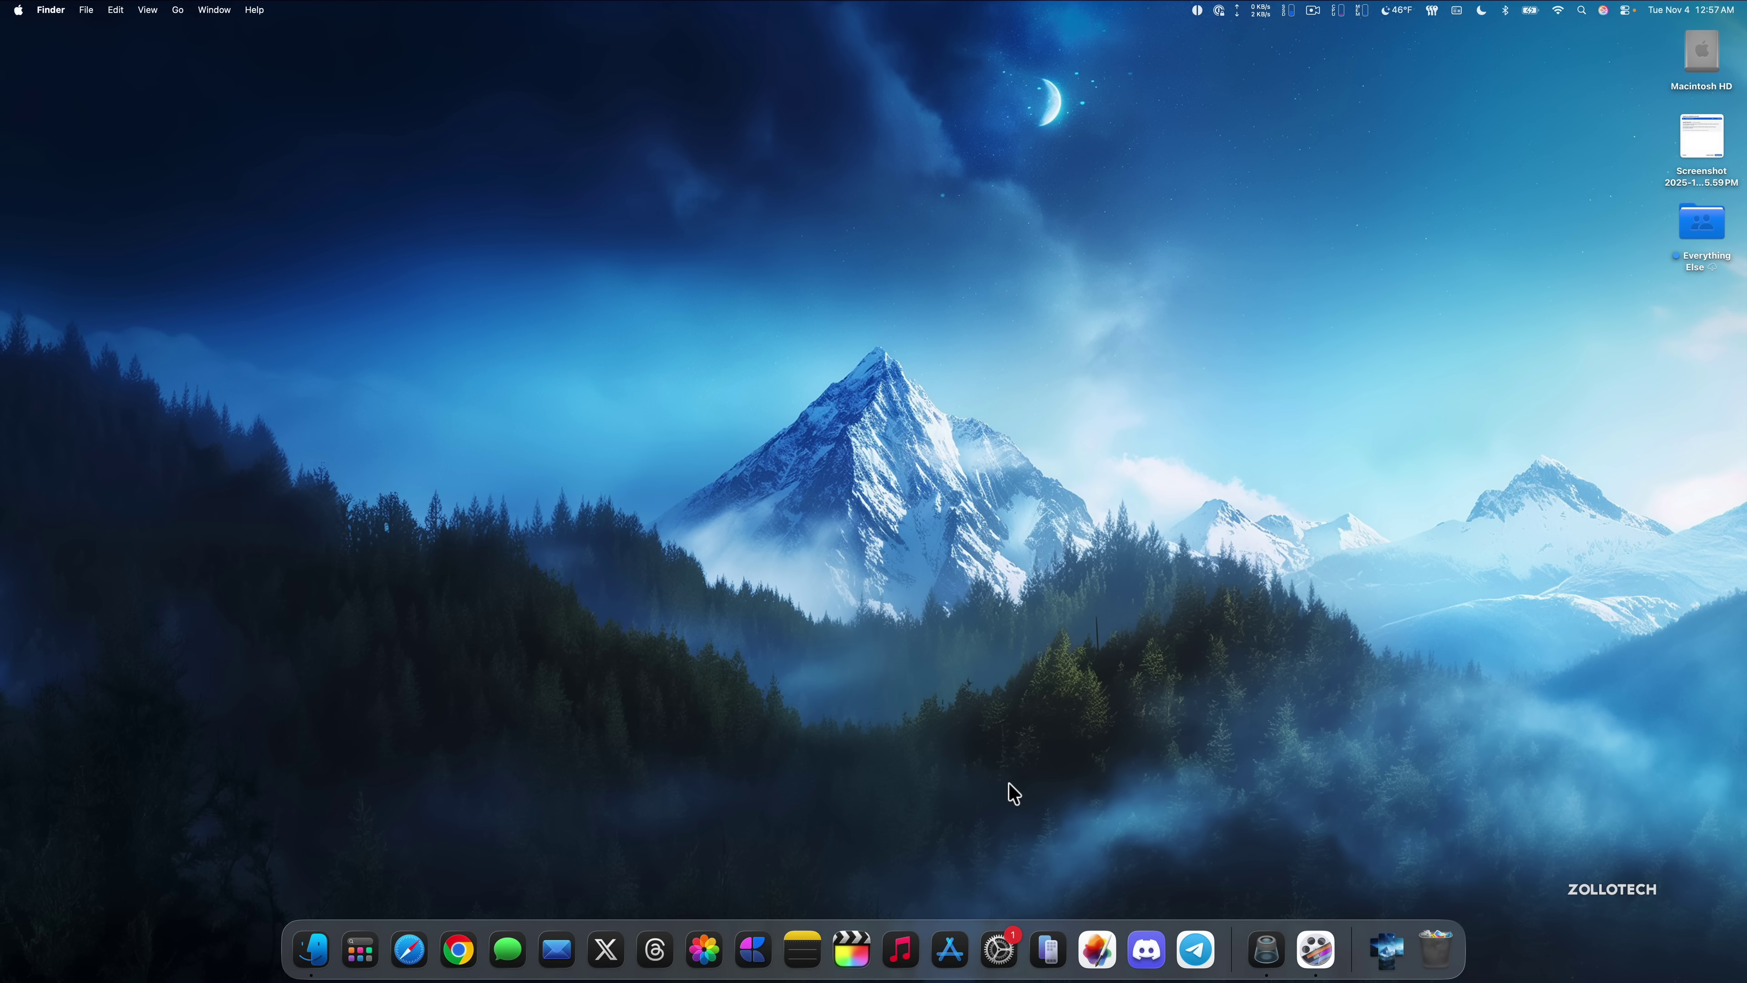
{"action": "left_click", "coordinate": [998, 949]}
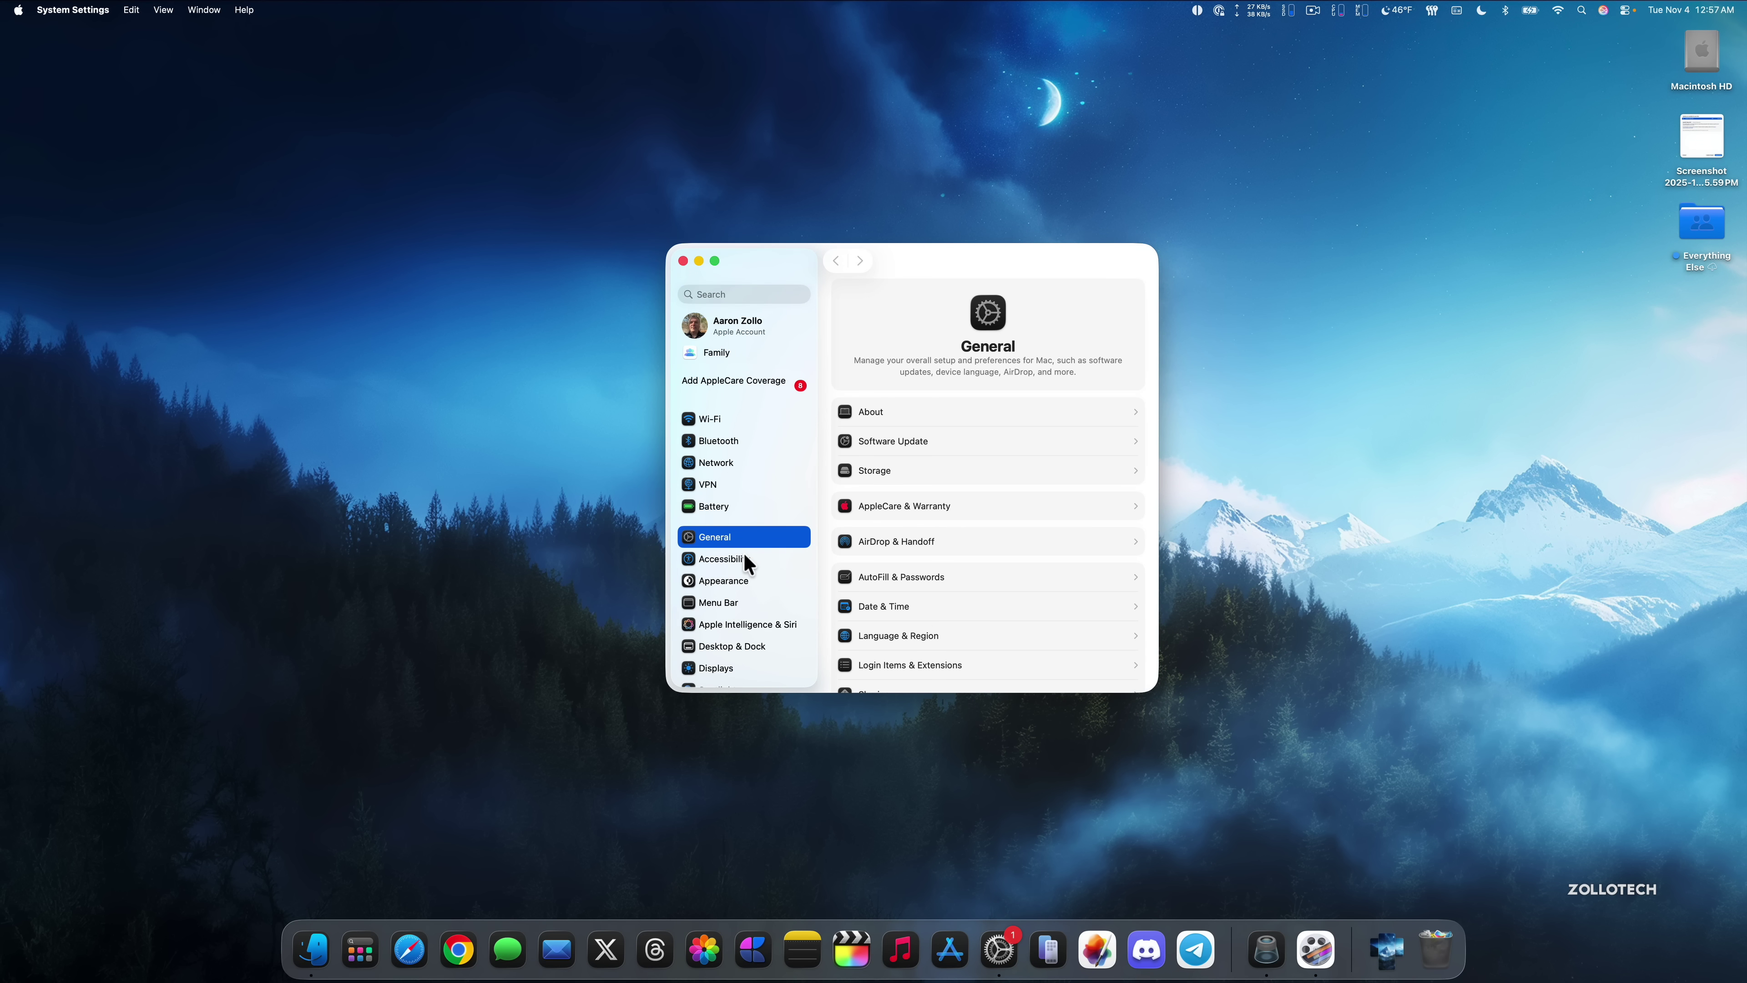
{"action": "scroll", "coordinate": [743, 552], "scroll_direction": "down", "scroll_amount": 2}
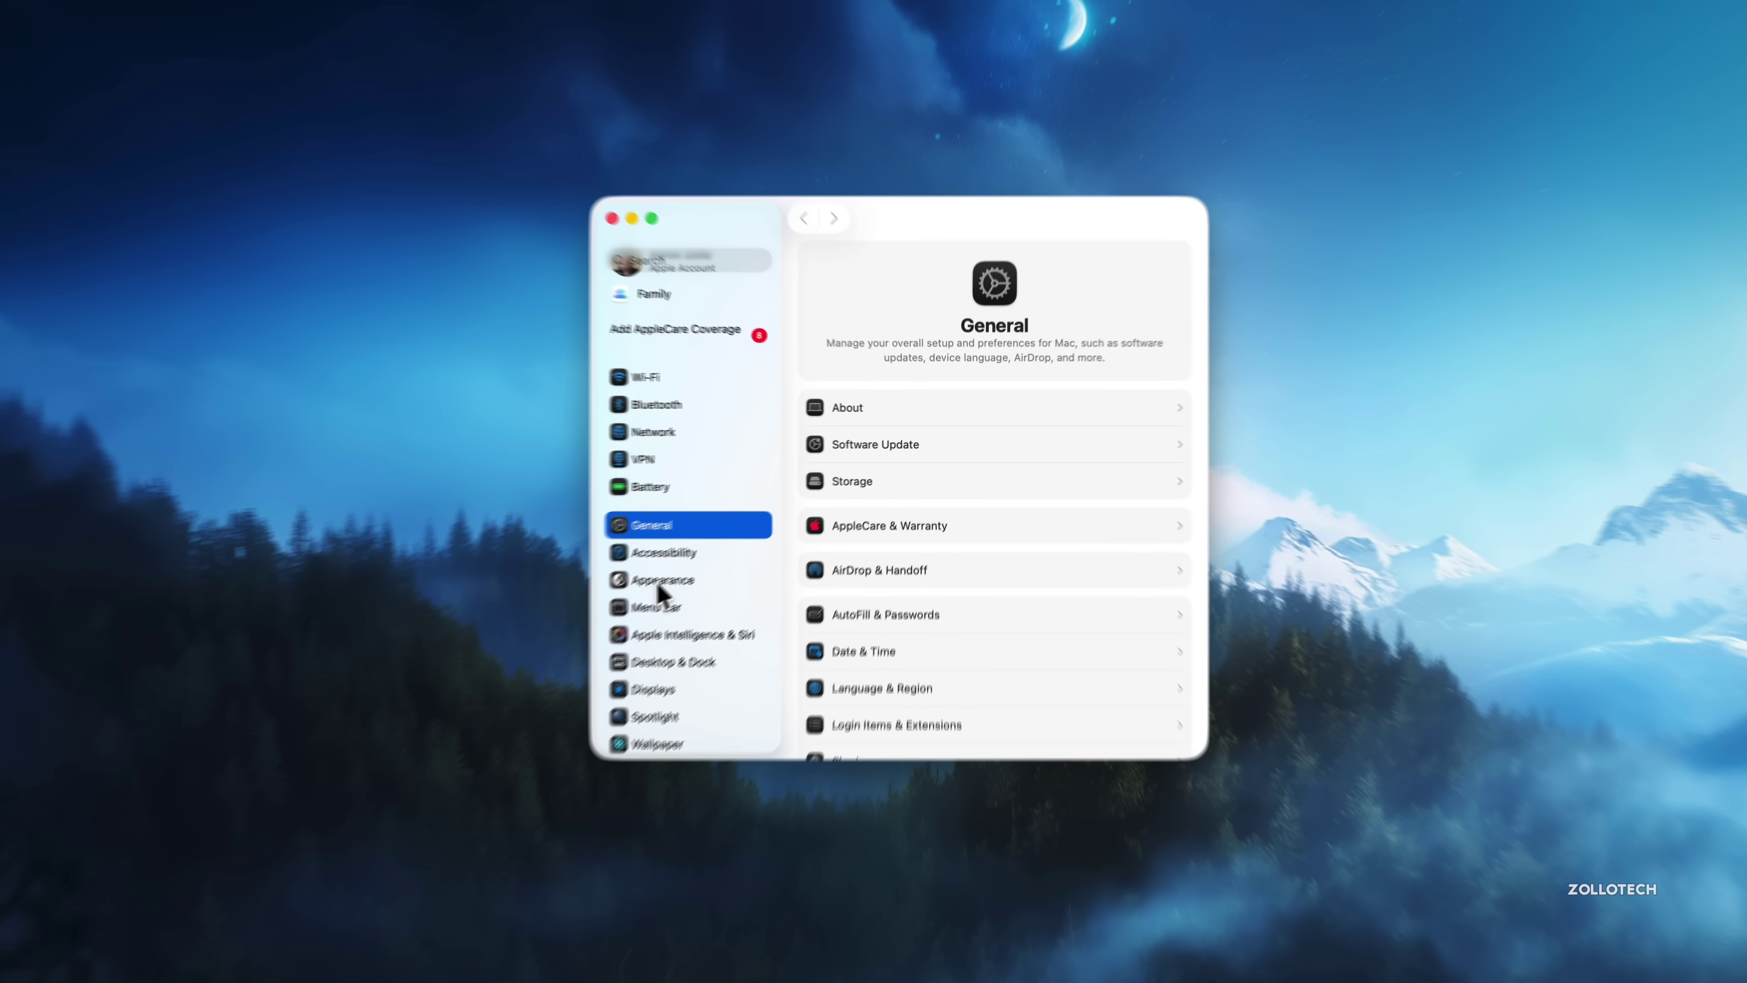
{"action": "left_click", "coordinate": [716, 550]}
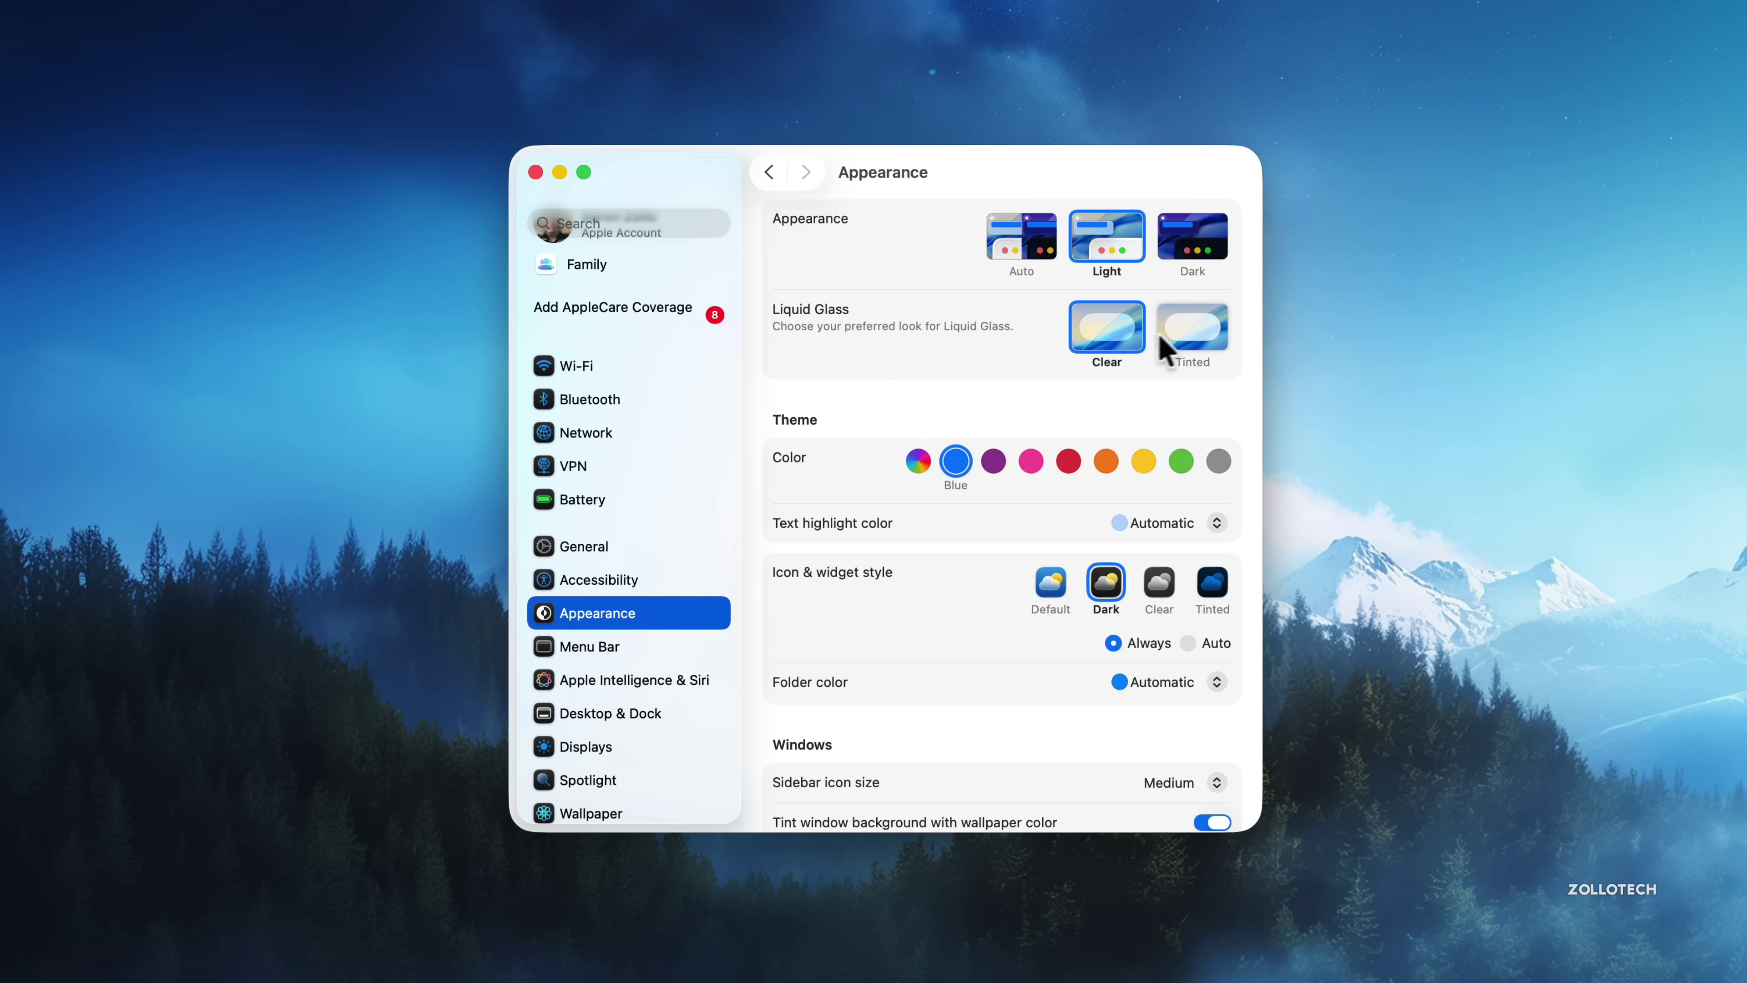
{"action": "left_click", "coordinate": [1185, 334]}
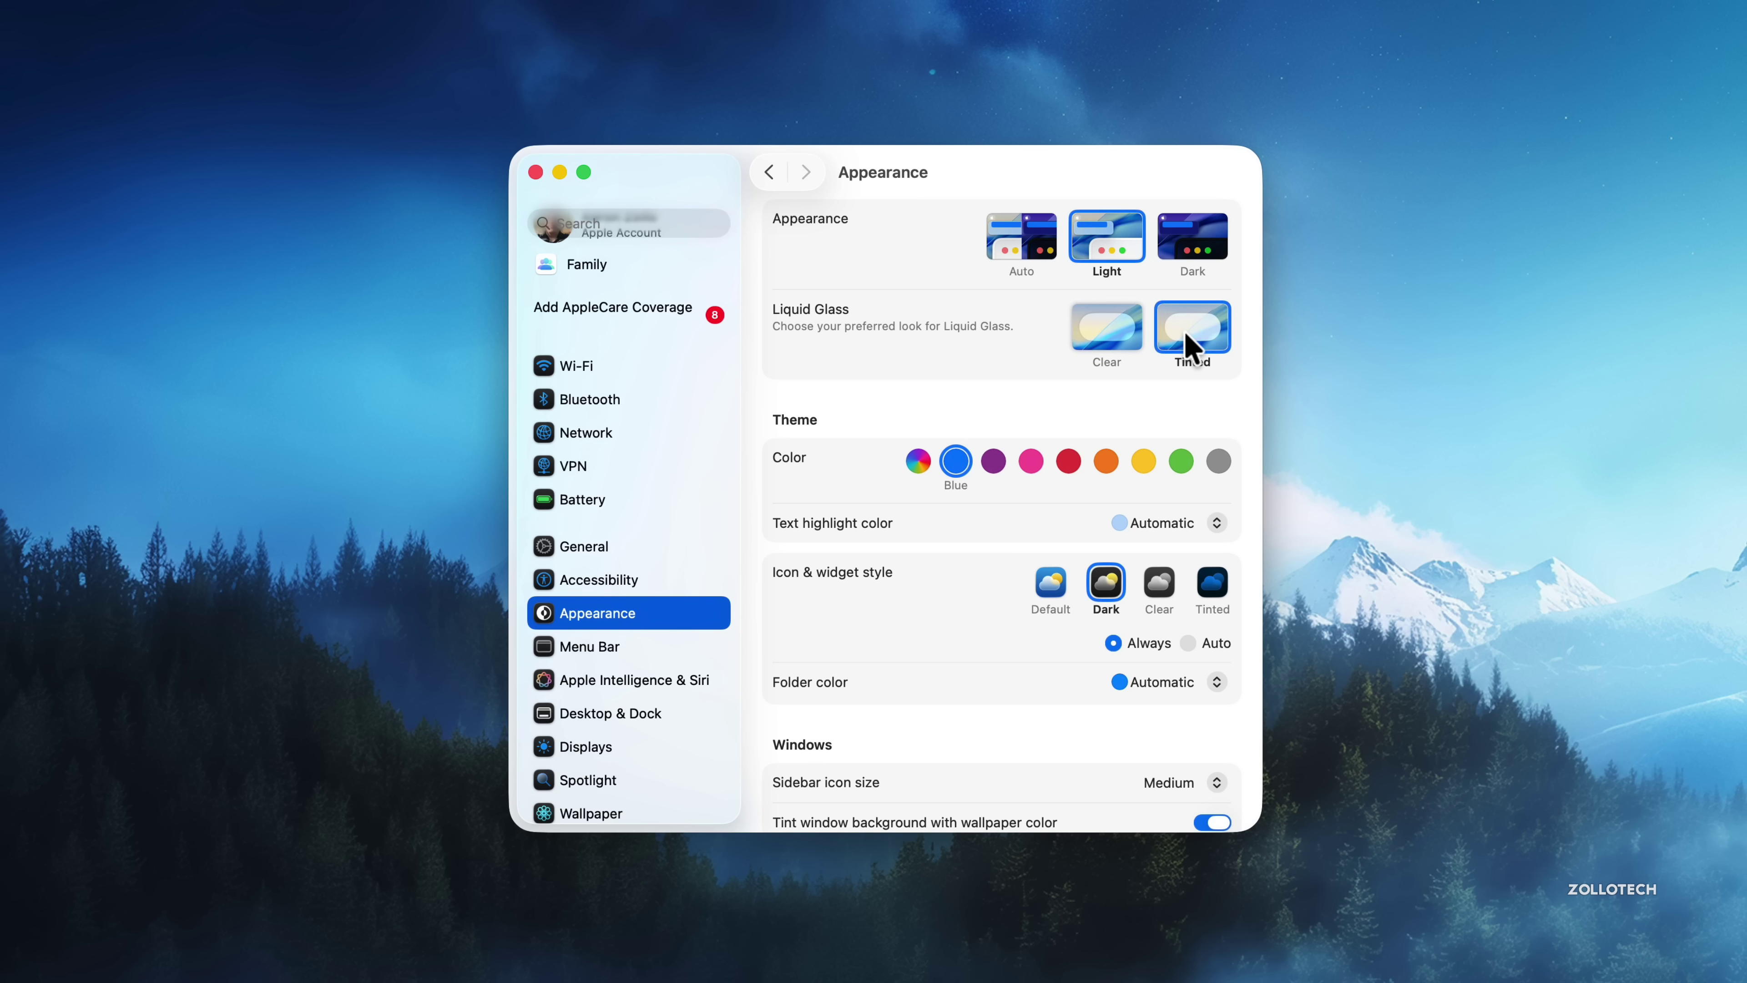
{"action": "left_click", "coordinate": [1107, 337]}
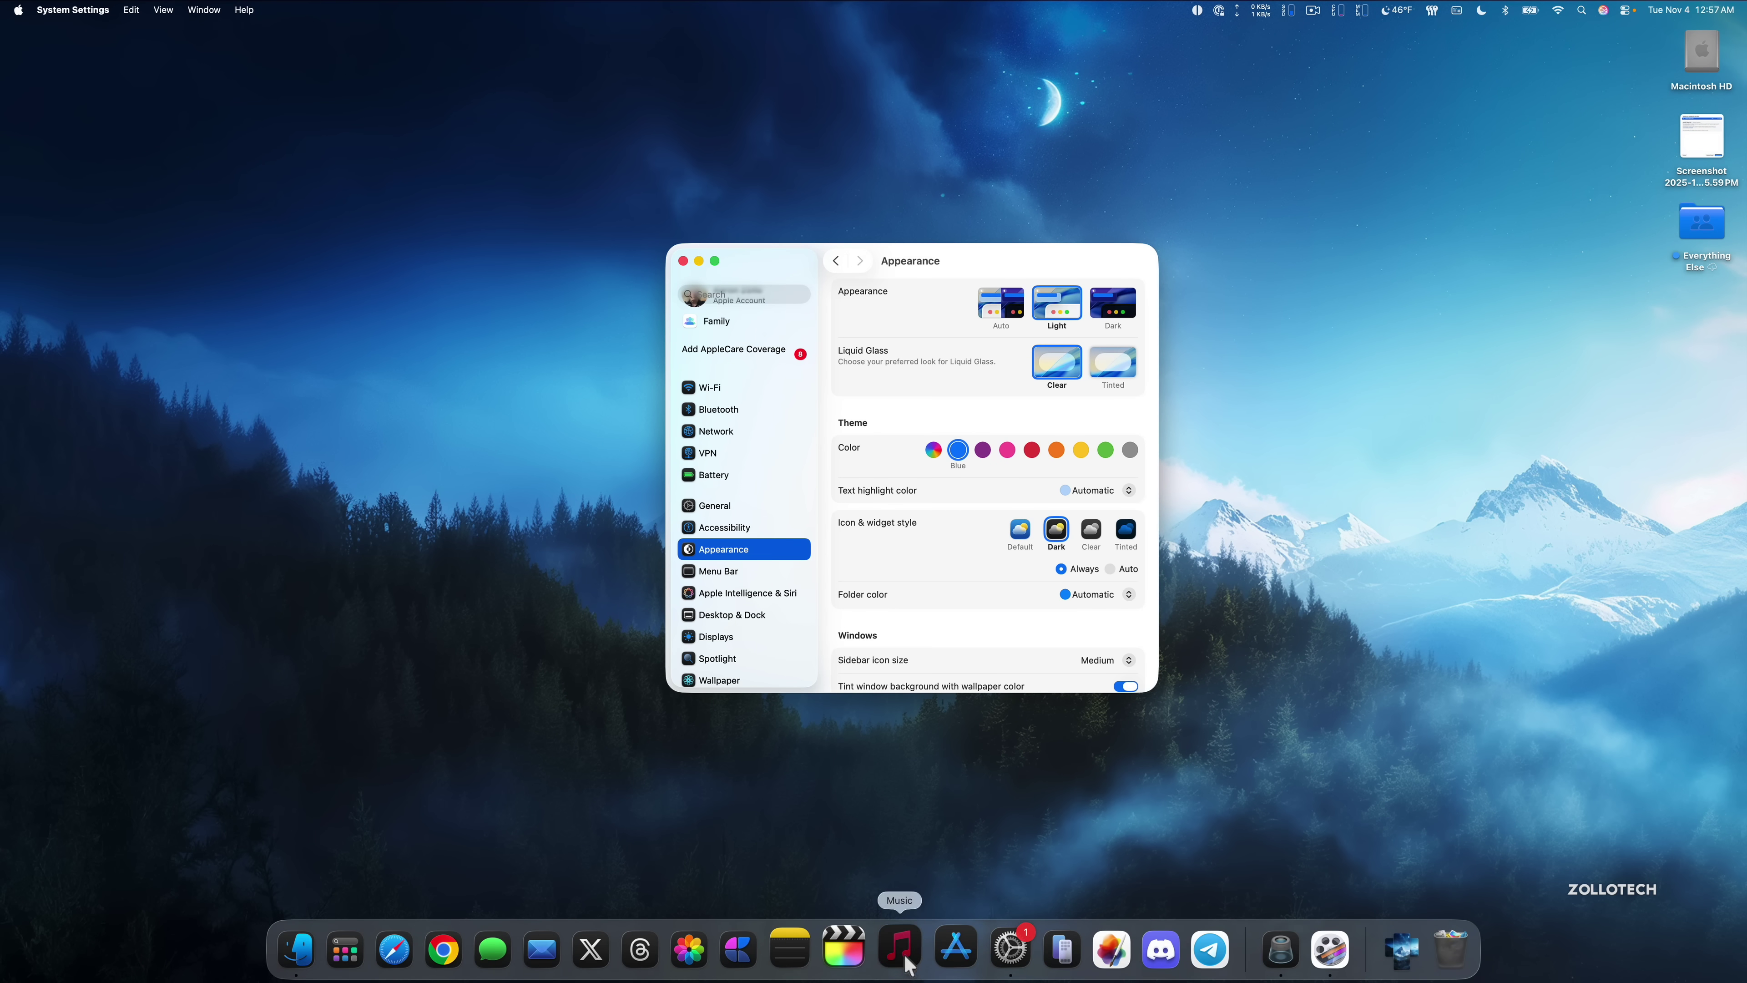
Step: Launch Music and scroll through its Home page with Liquid Glass on Clear
{"action": "left_click", "coordinate": [900, 950]}
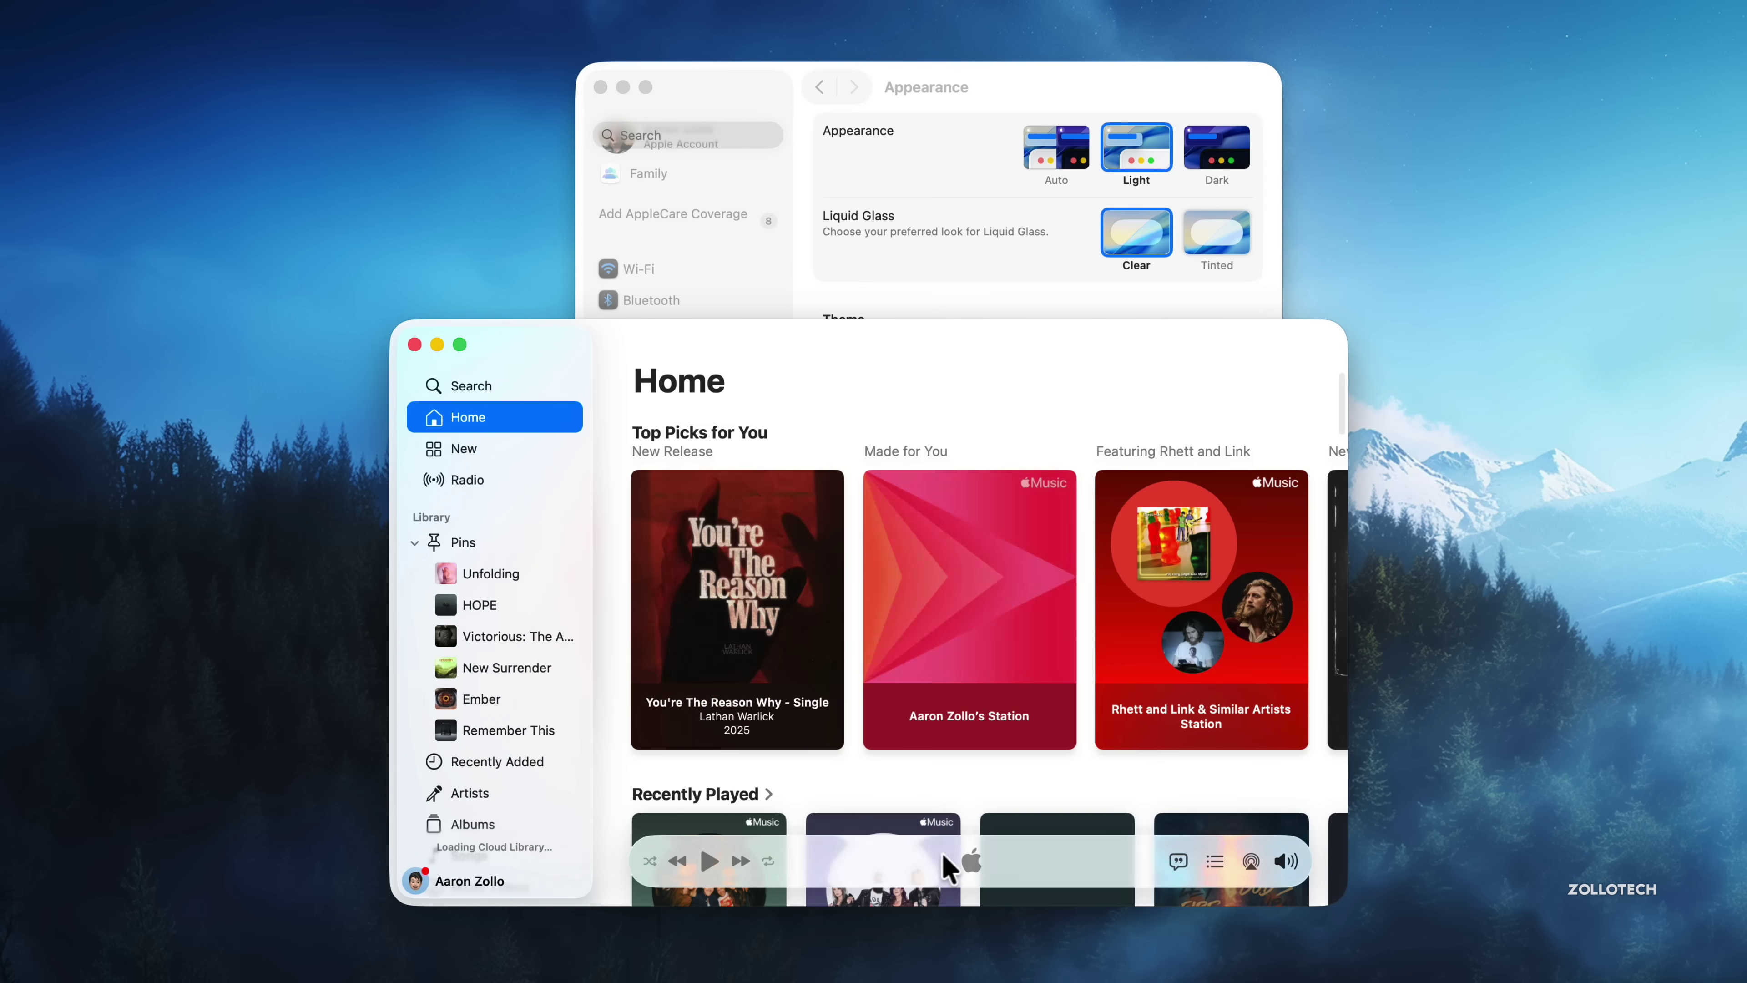
{"action": "mouse_move", "coordinate": [978, 654]}
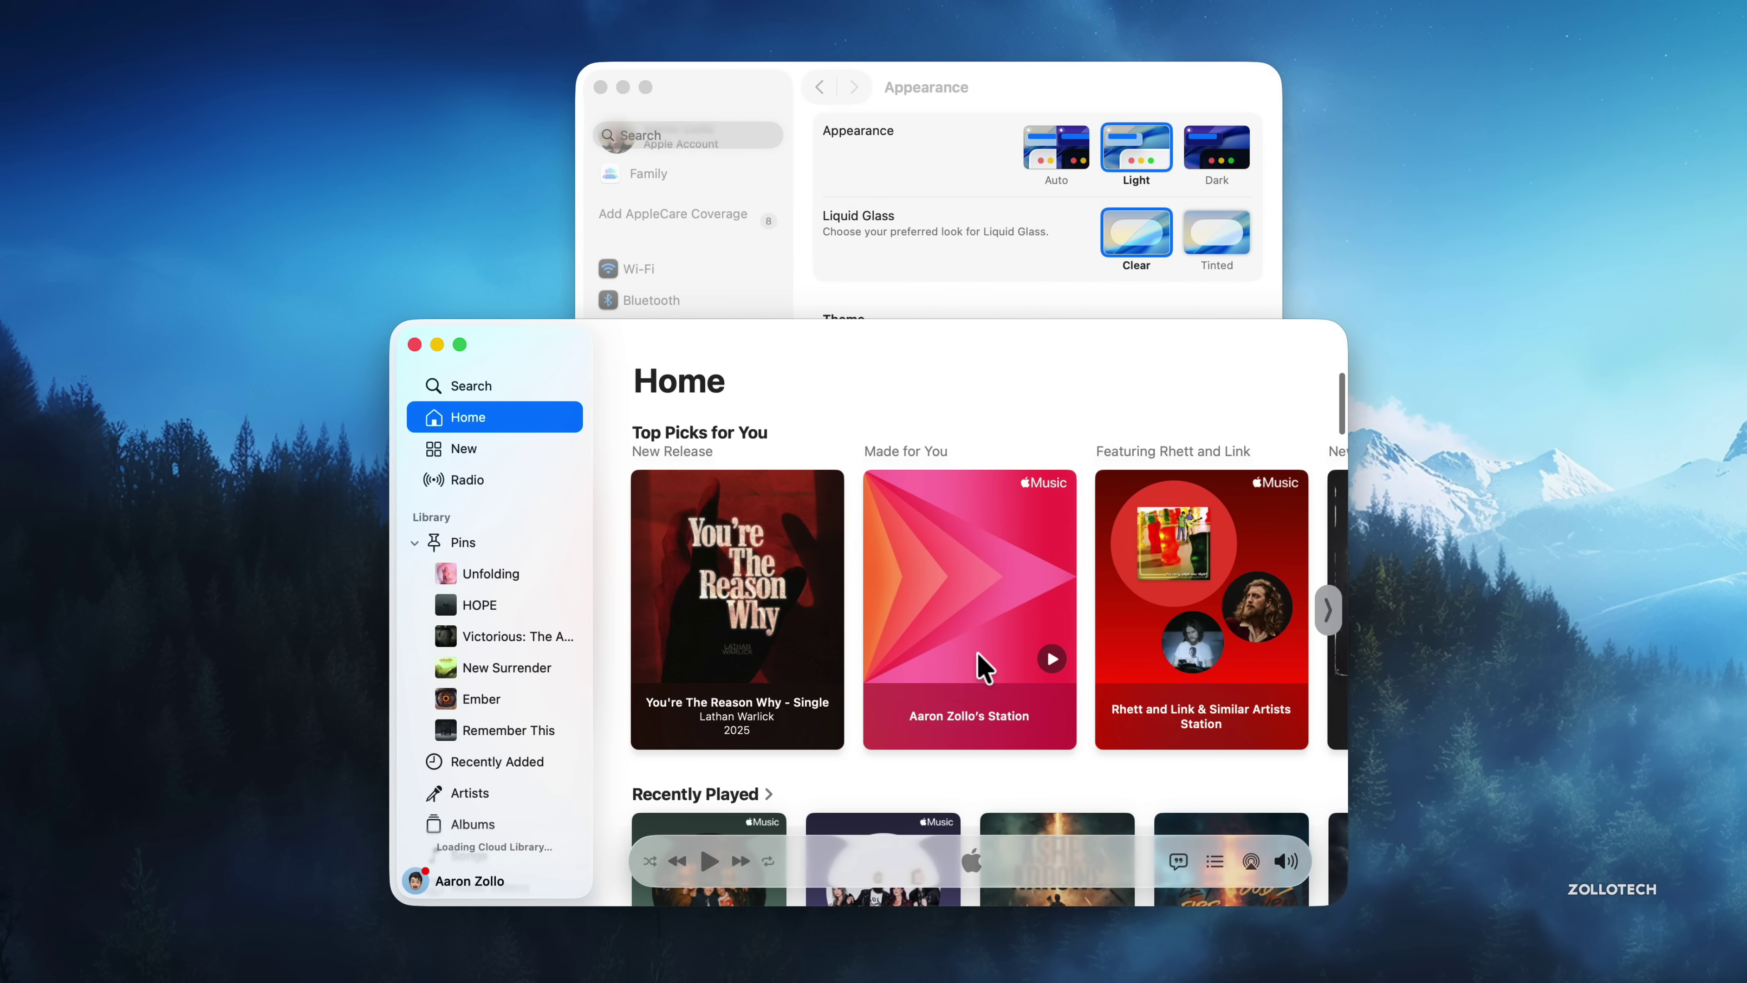
{"action": "scroll", "coordinate": [982, 664], "scroll_direction": "down", "scroll_amount": 5}
{"action": "scroll", "coordinate": [982, 664], "scroll_direction": "up", "scroll_amount": 5}
{"action": "scroll", "coordinate": [982, 664], "scroll_direction": "down", "scroll_amount": 7}
{"action": "scroll", "coordinate": [982, 665], "scroll_direction": "down", "scroll_amount": 3}
{"action": "scroll", "coordinate": [982, 664], "scroll_direction": "up", "scroll_amount": 2}
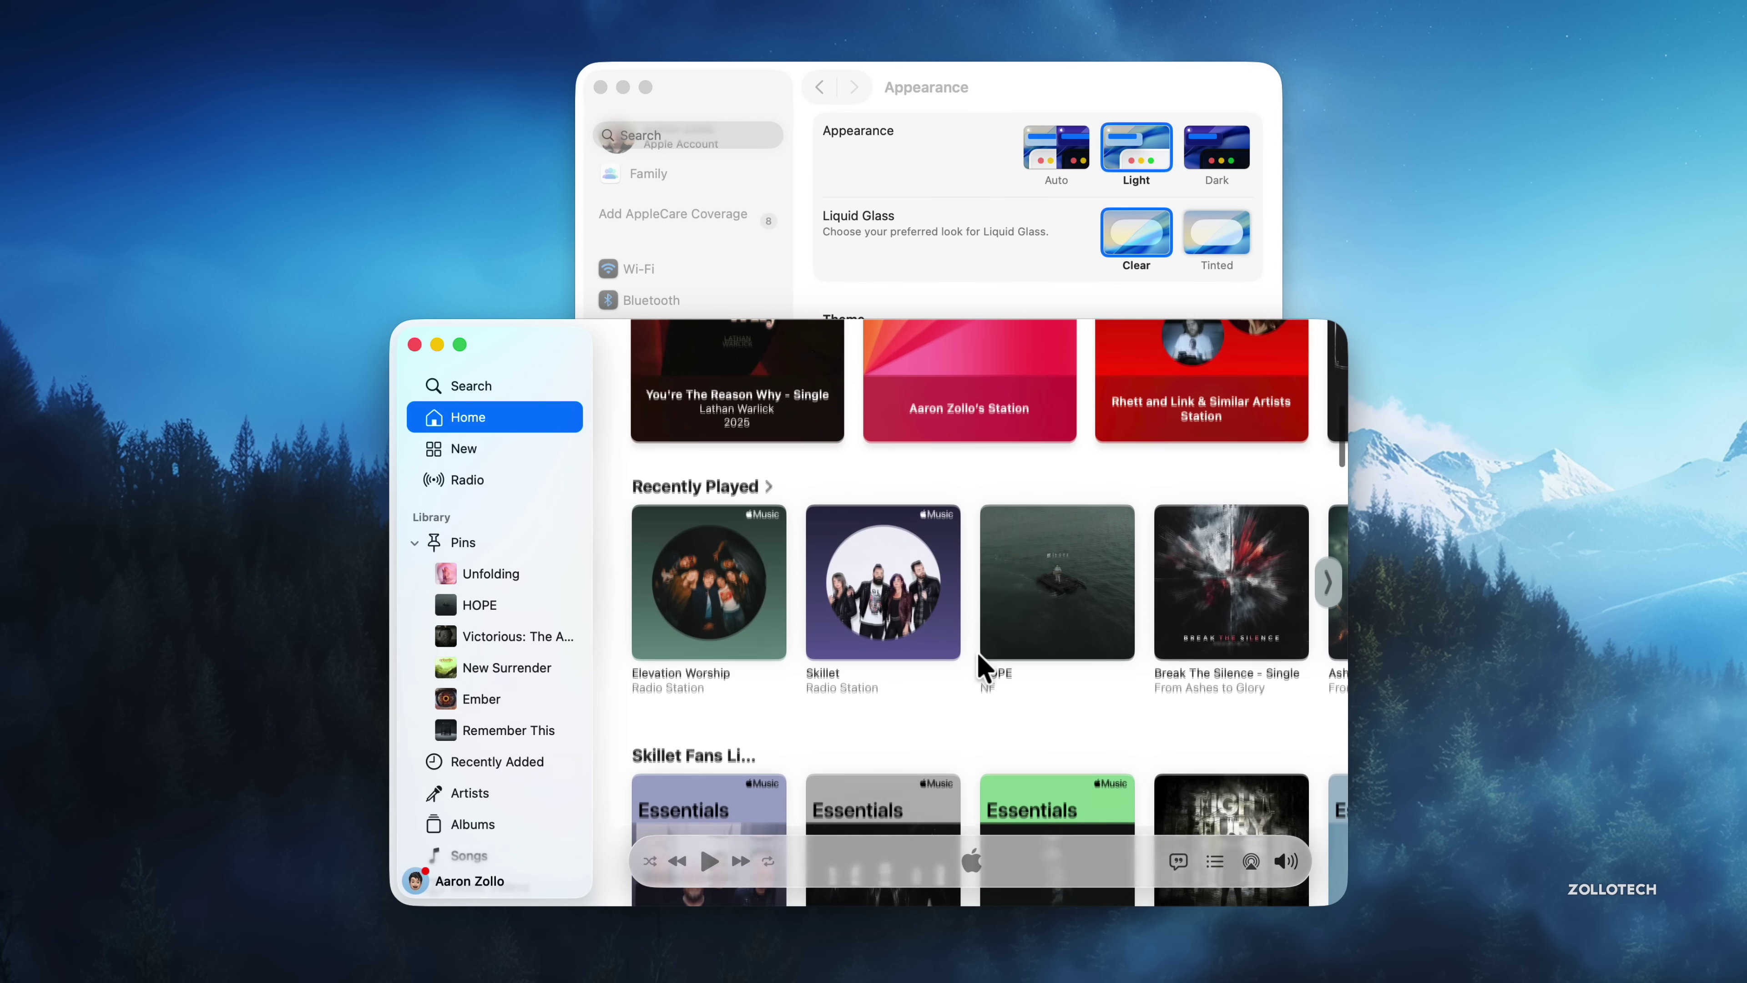
{"action": "scroll", "coordinate": [983, 664], "scroll_direction": "down", "scroll_amount": 2}
Step: Switch Liquid Glass to Tinted and scroll the Music window to compare the look
{"action": "left_click", "coordinate": [1210, 244]}
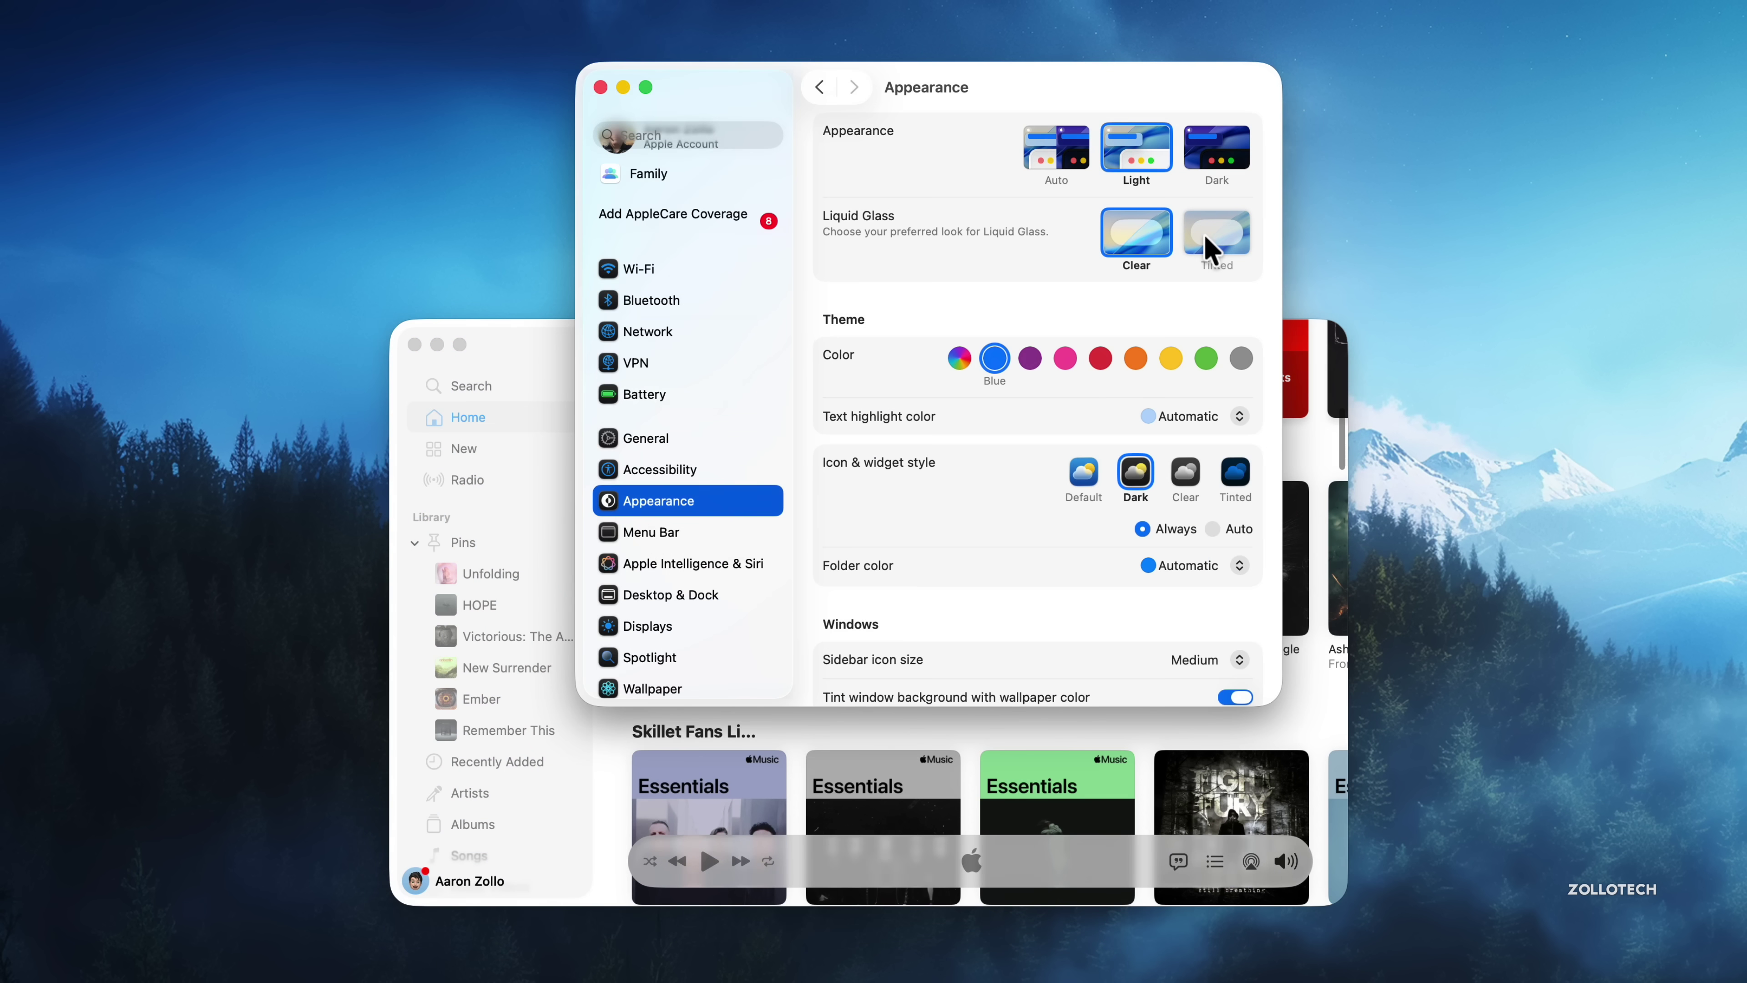
{"action": "left_click", "coordinate": [1209, 244]}
{"action": "left_click", "coordinate": [514, 354]}
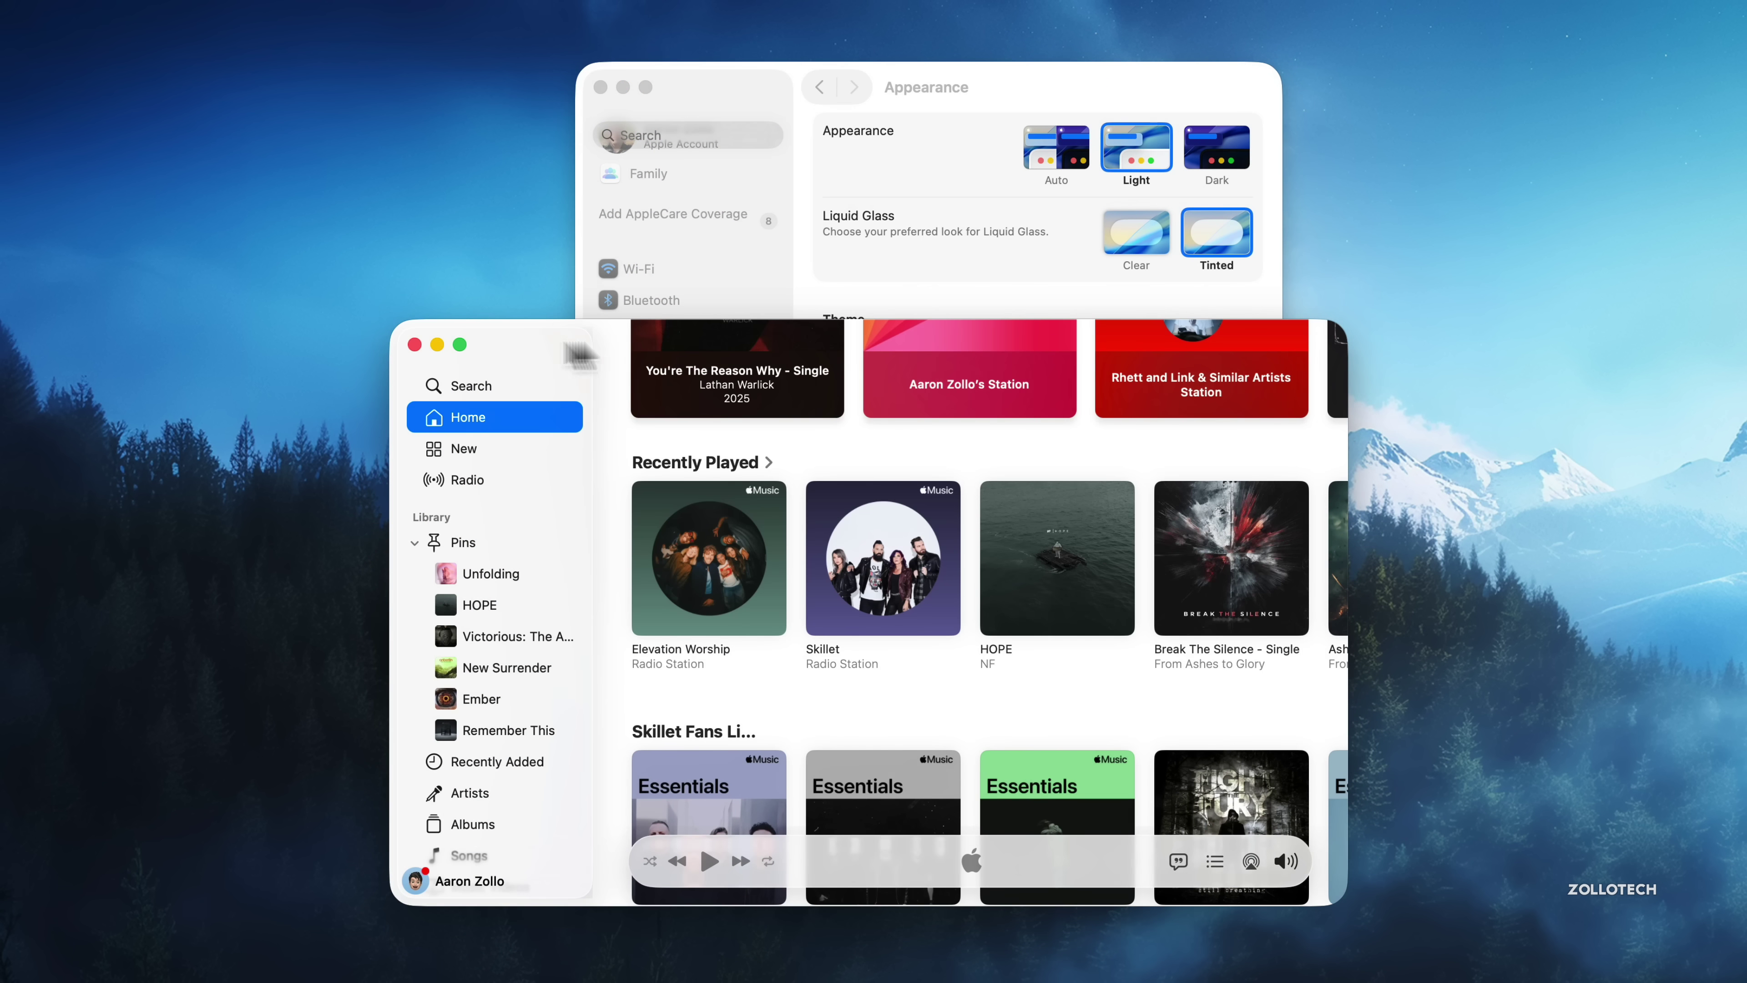
{"action": "scroll", "coordinate": [897, 643], "scroll_direction": "down", "scroll_amount": 3}
{"action": "scroll", "coordinate": [898, 644], "scroll_direction": "up", "scroll_amount": 3}
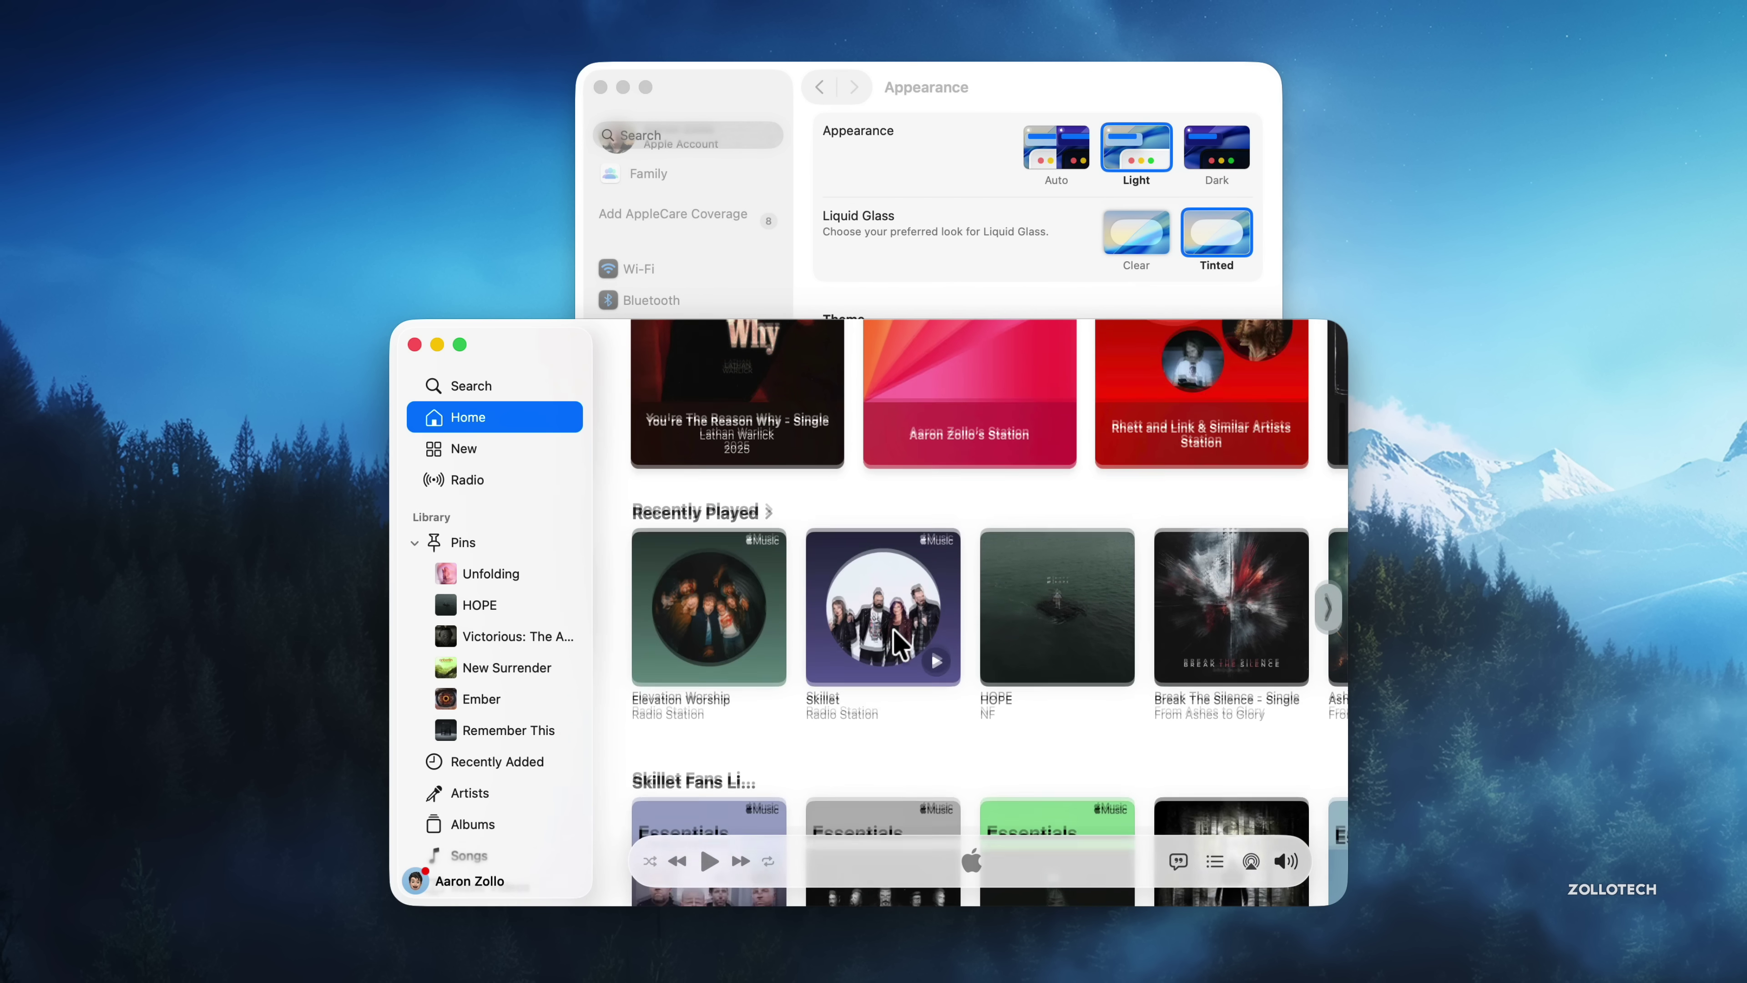
{"action": "scroll", "coordinate": [897, 644], "scroll_direction": "down", "scroll_amount": 1}
{"action": "scroll", "coordinate": [897, 644], "scroll_direction": "up", "scroll_amount": 1}
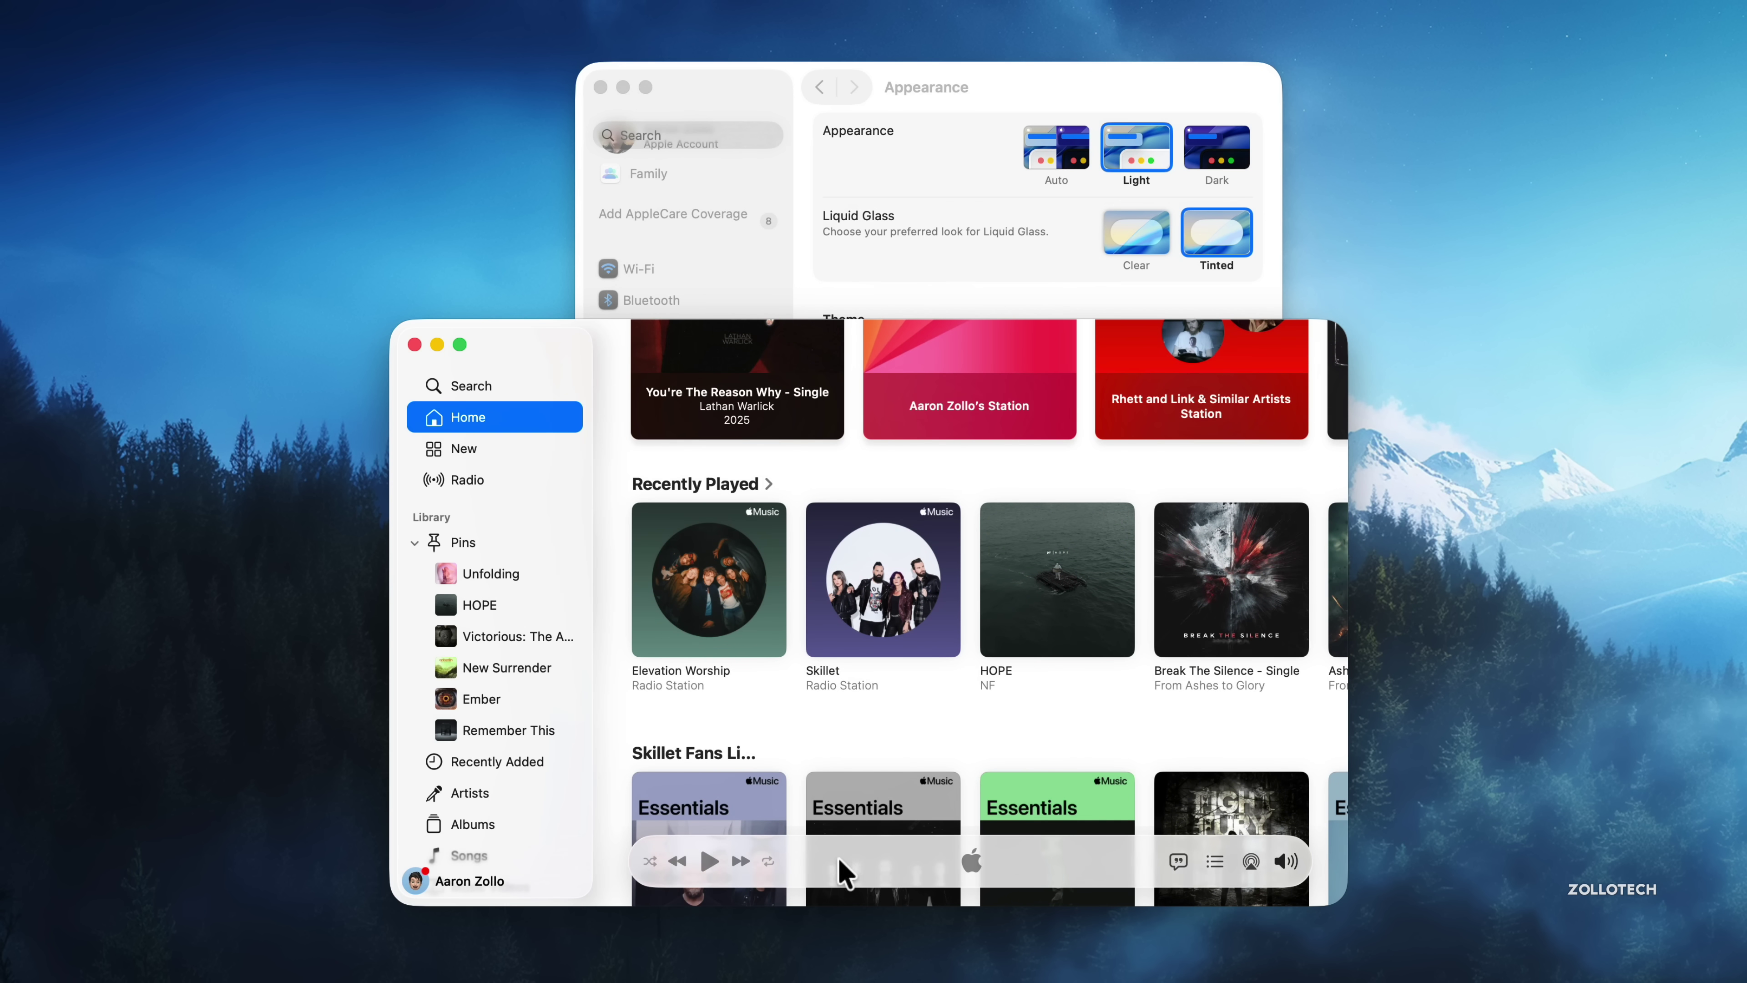
Step: Set Liquid Glass back to Clear and close System Settings
{"action": "left_click", "coordinate": [1142, 293]}
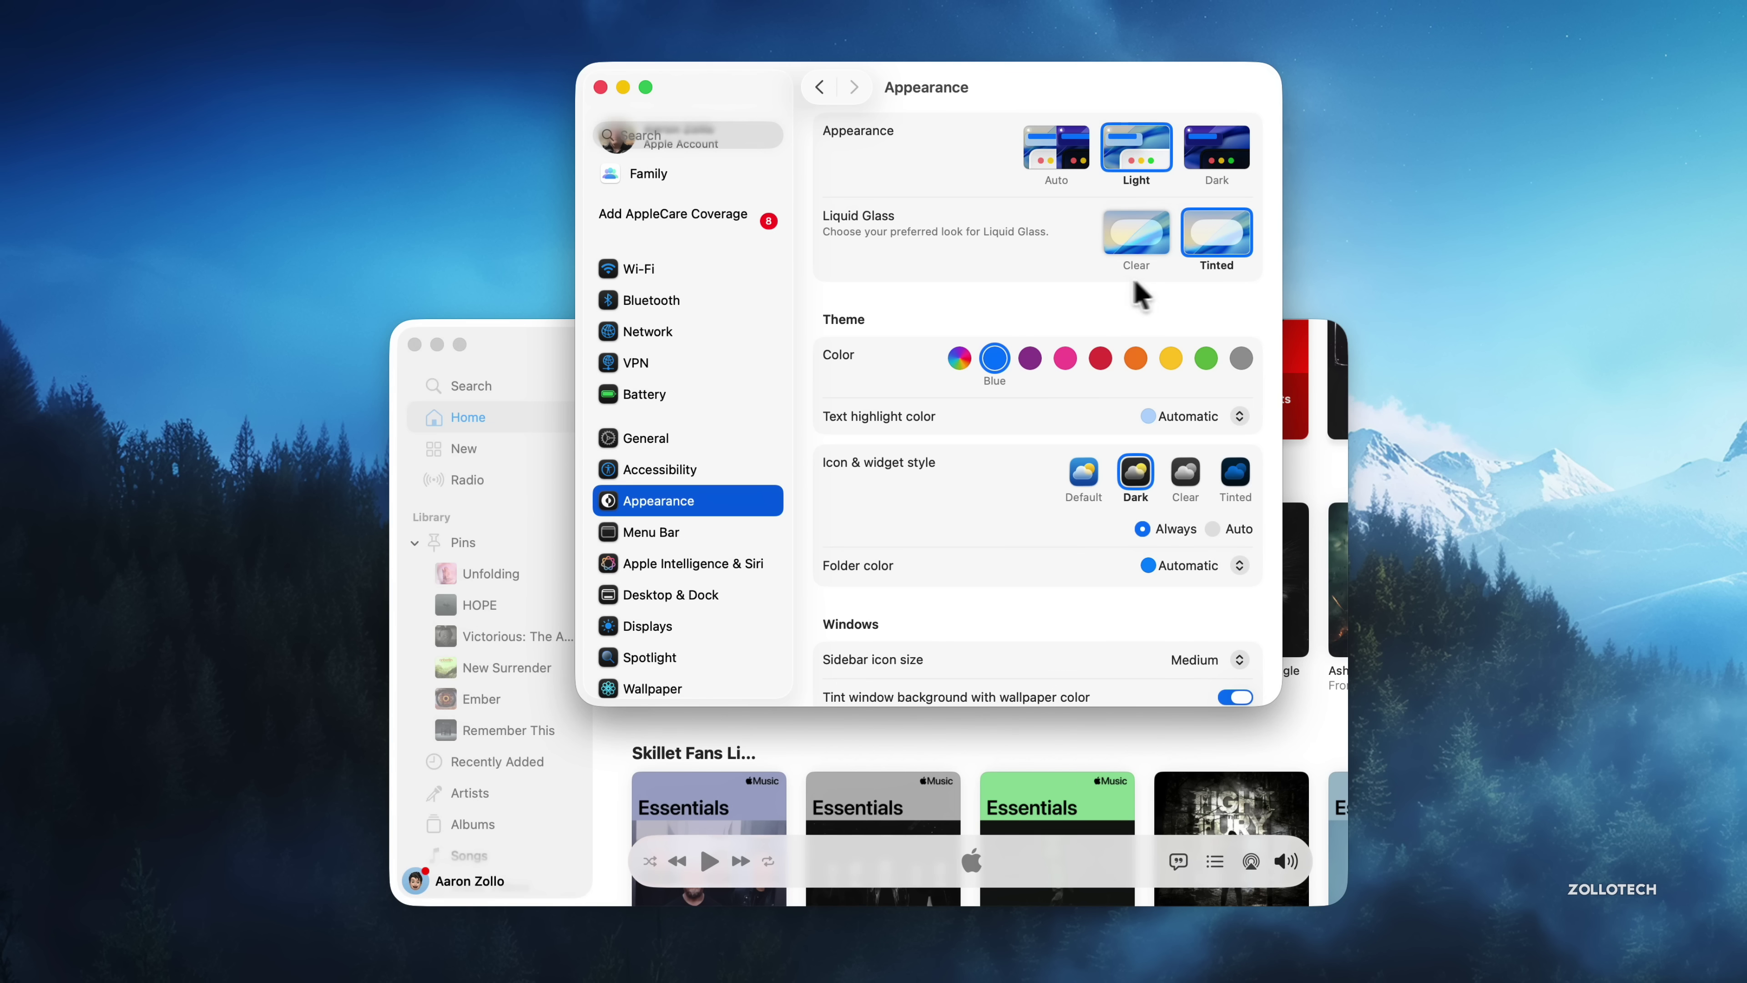
{"action": "left_click", "coordinate": [1141, 242]}
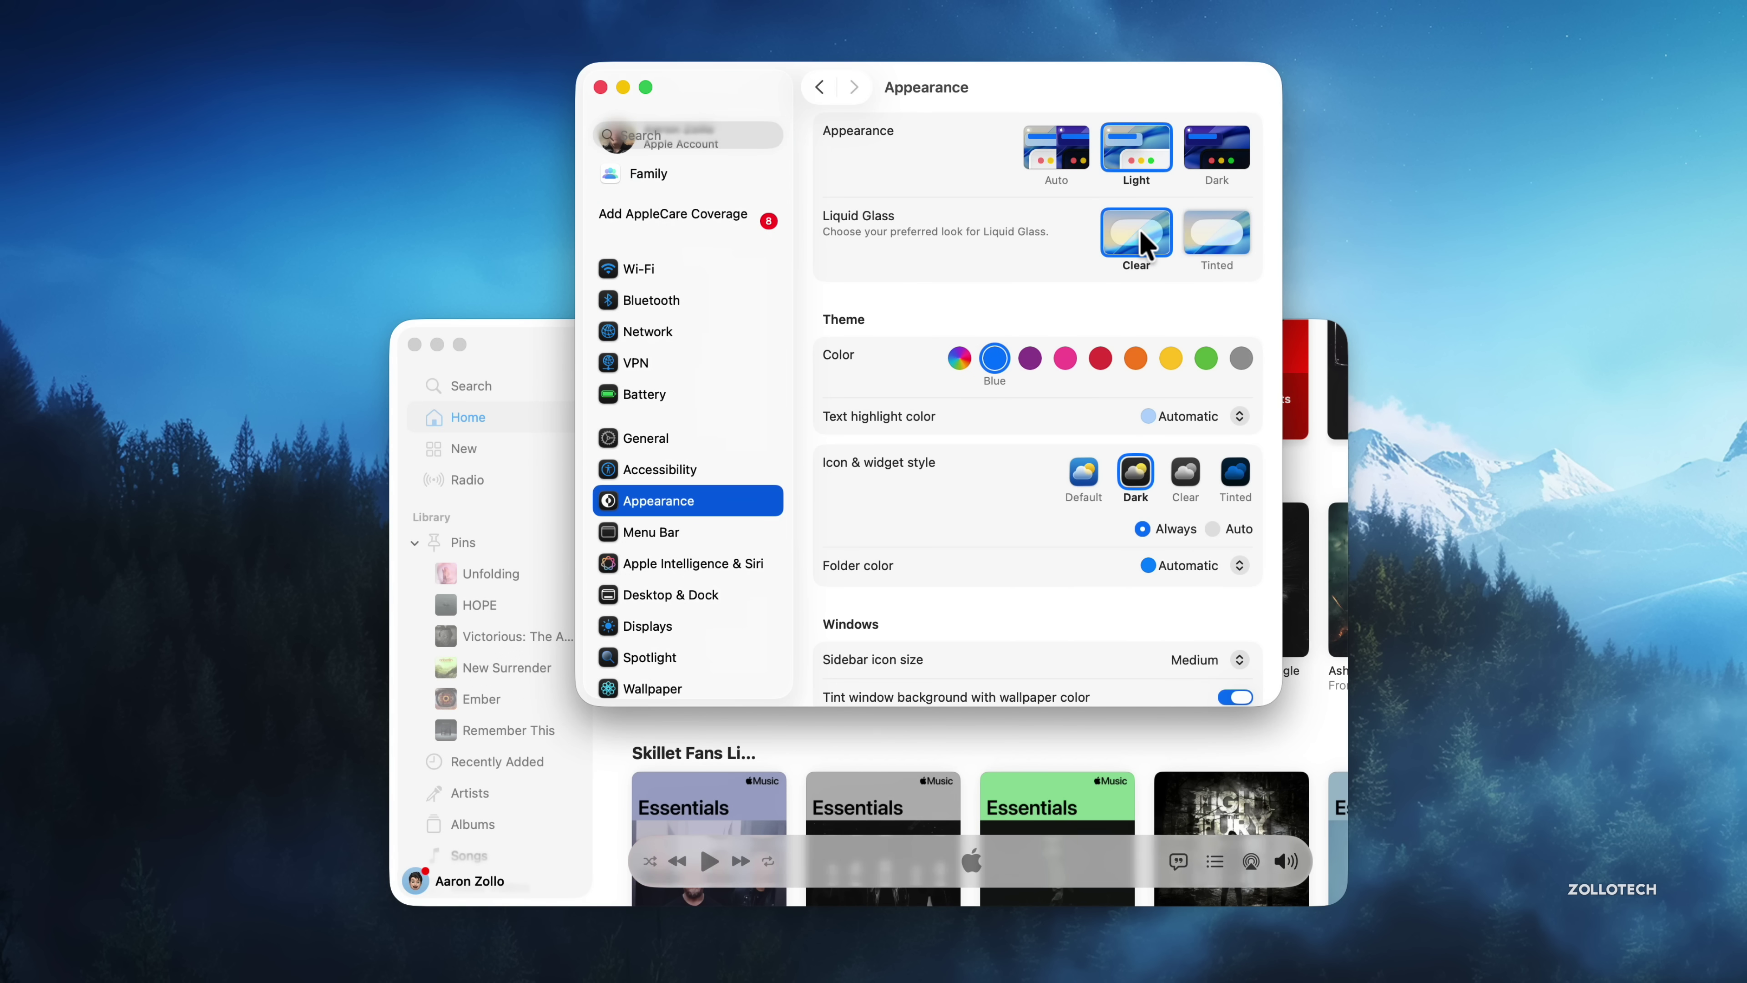
{"action": "left_click", "coordinate": [601, 87]}
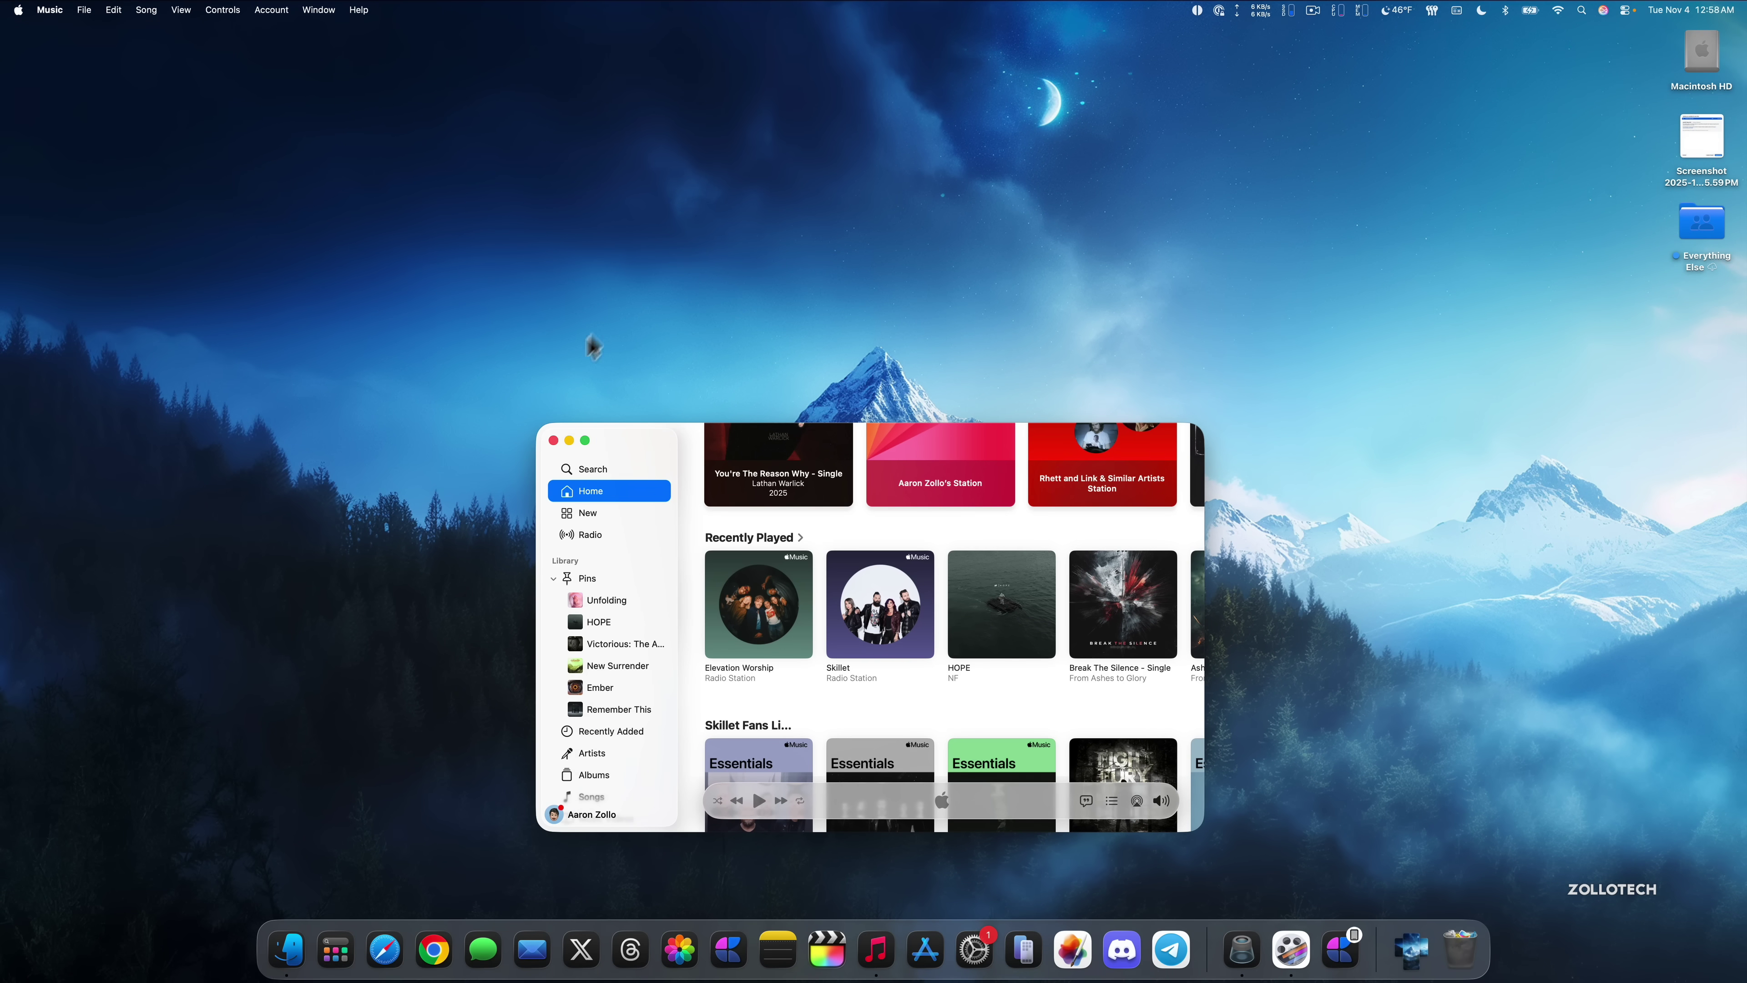
Step: Close Music and view Privacy & Security > Background Security Improvements, with Automatically Install on
{"action": "left_click", "coordinate": [552, 441]}
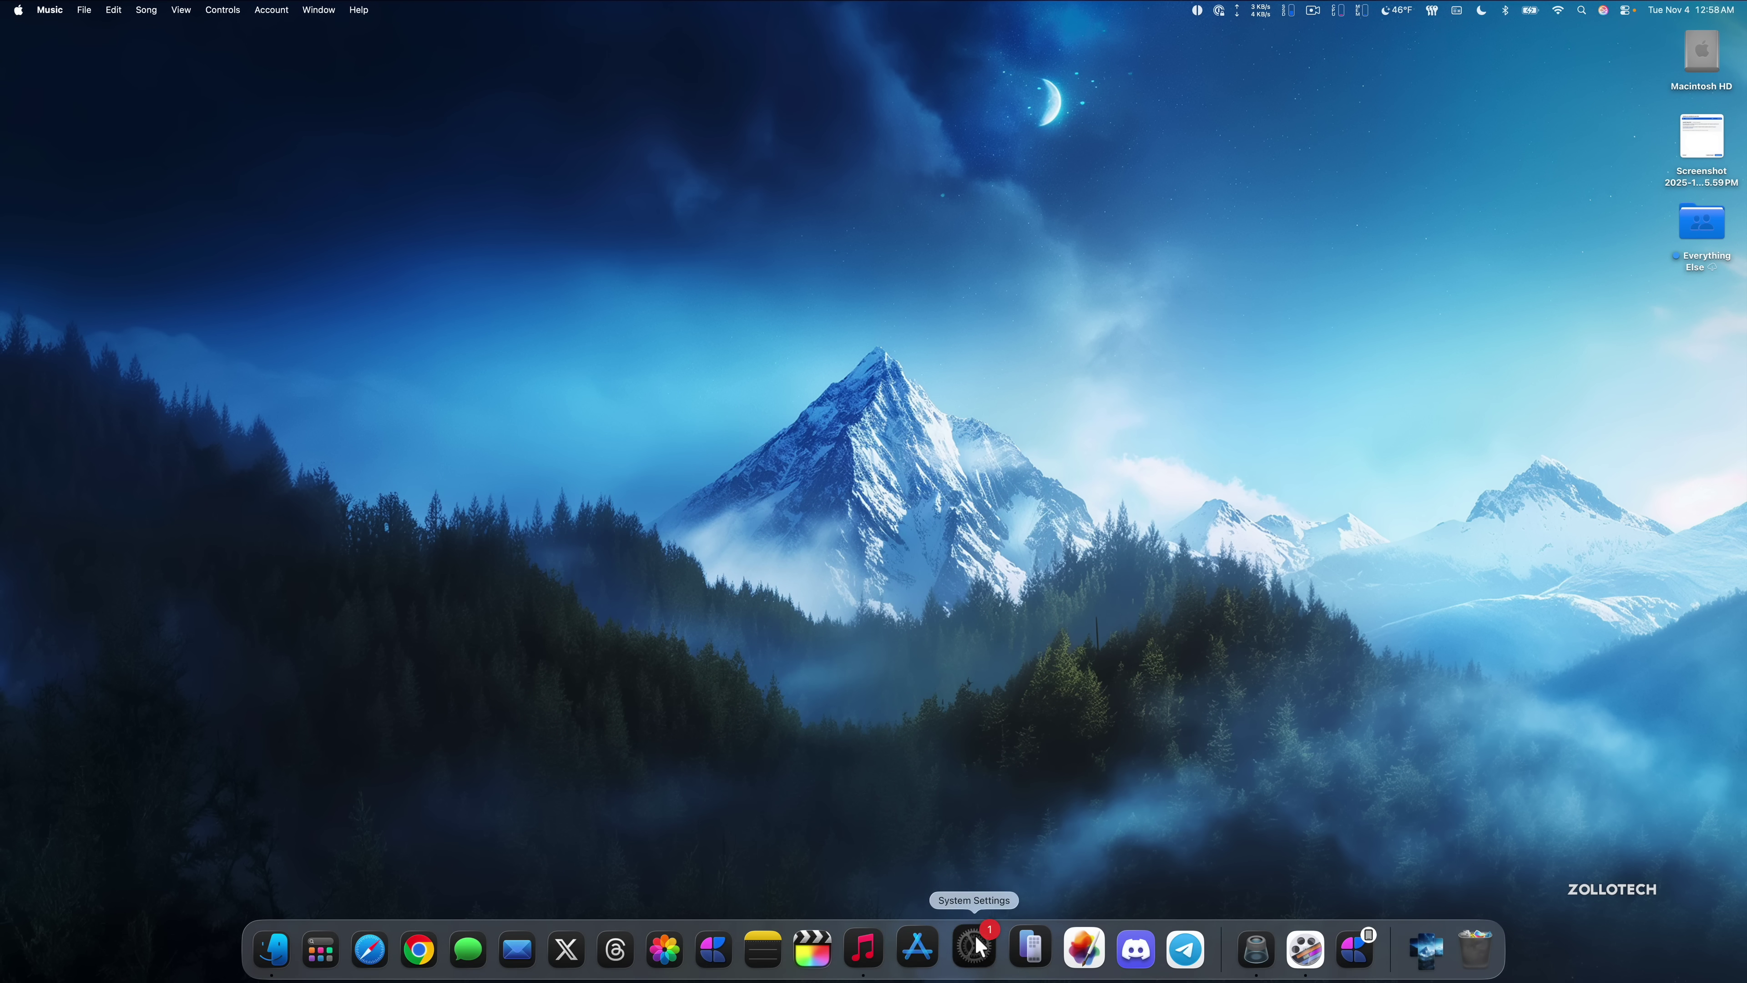
{"action": "left_click", "coordinate": [974, 948]}
{"action": "scroll", "coordinate": [743, 597], "scroll_direction": "down", "scroll_amount": 5}
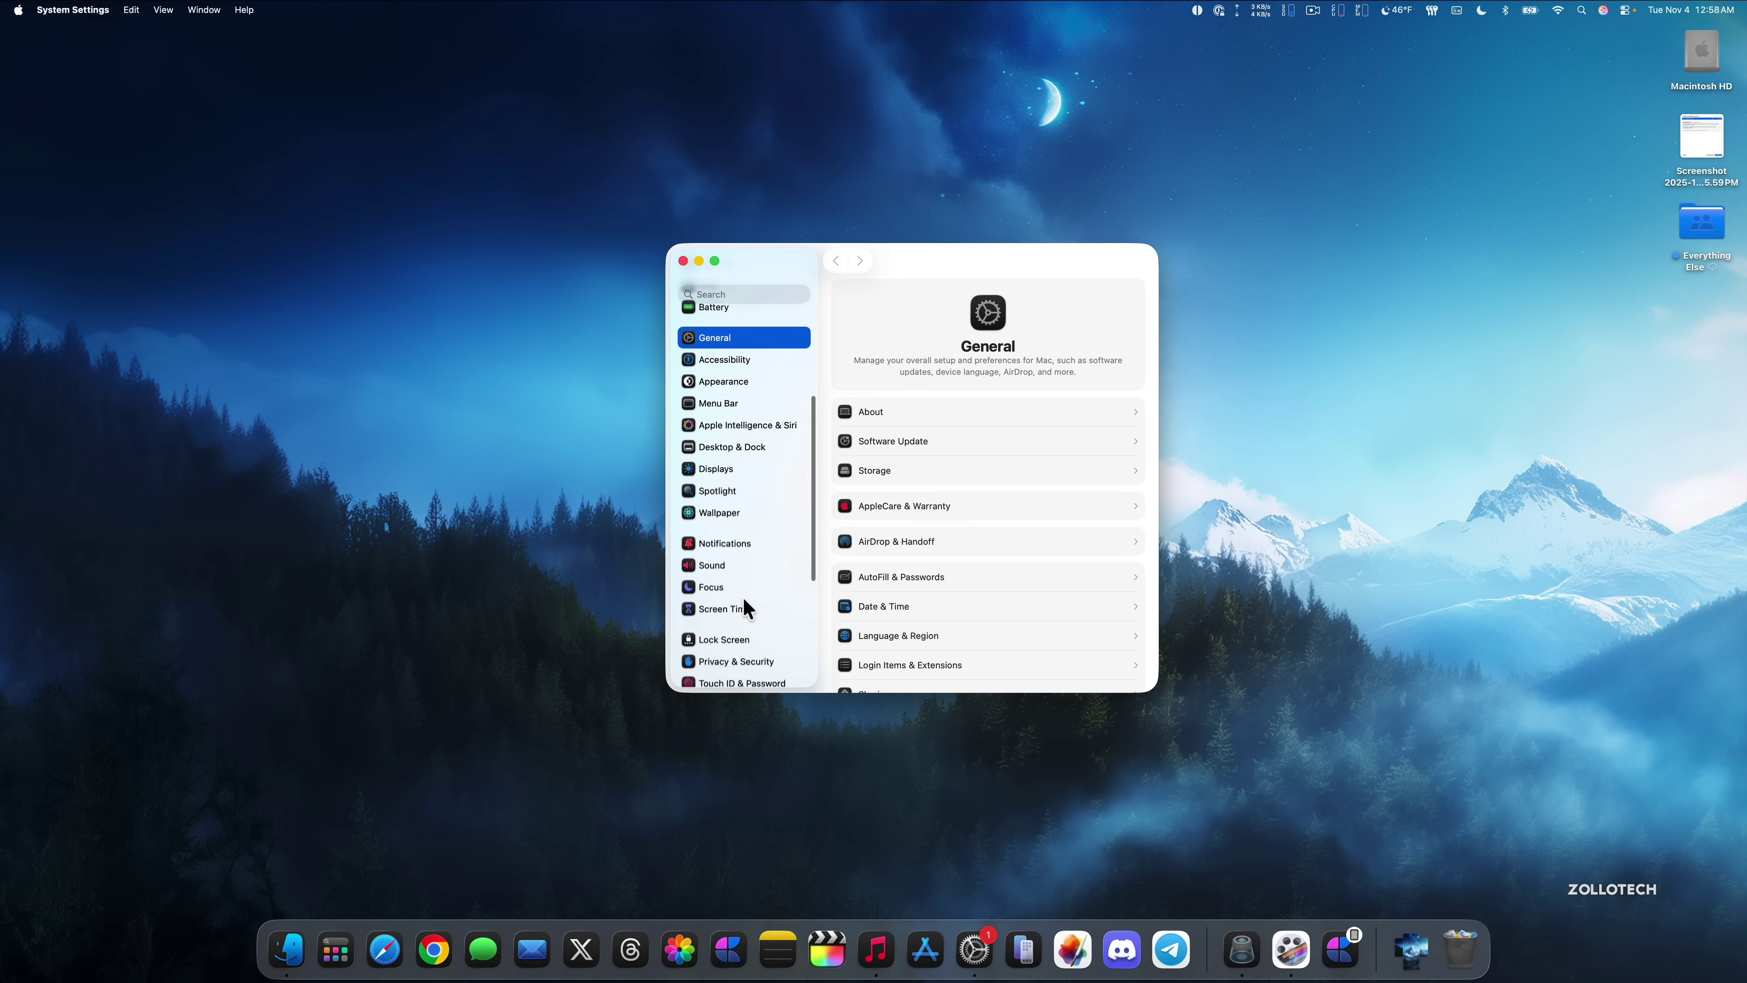
{"action": "left_click", "coordinate": [736, 636]}
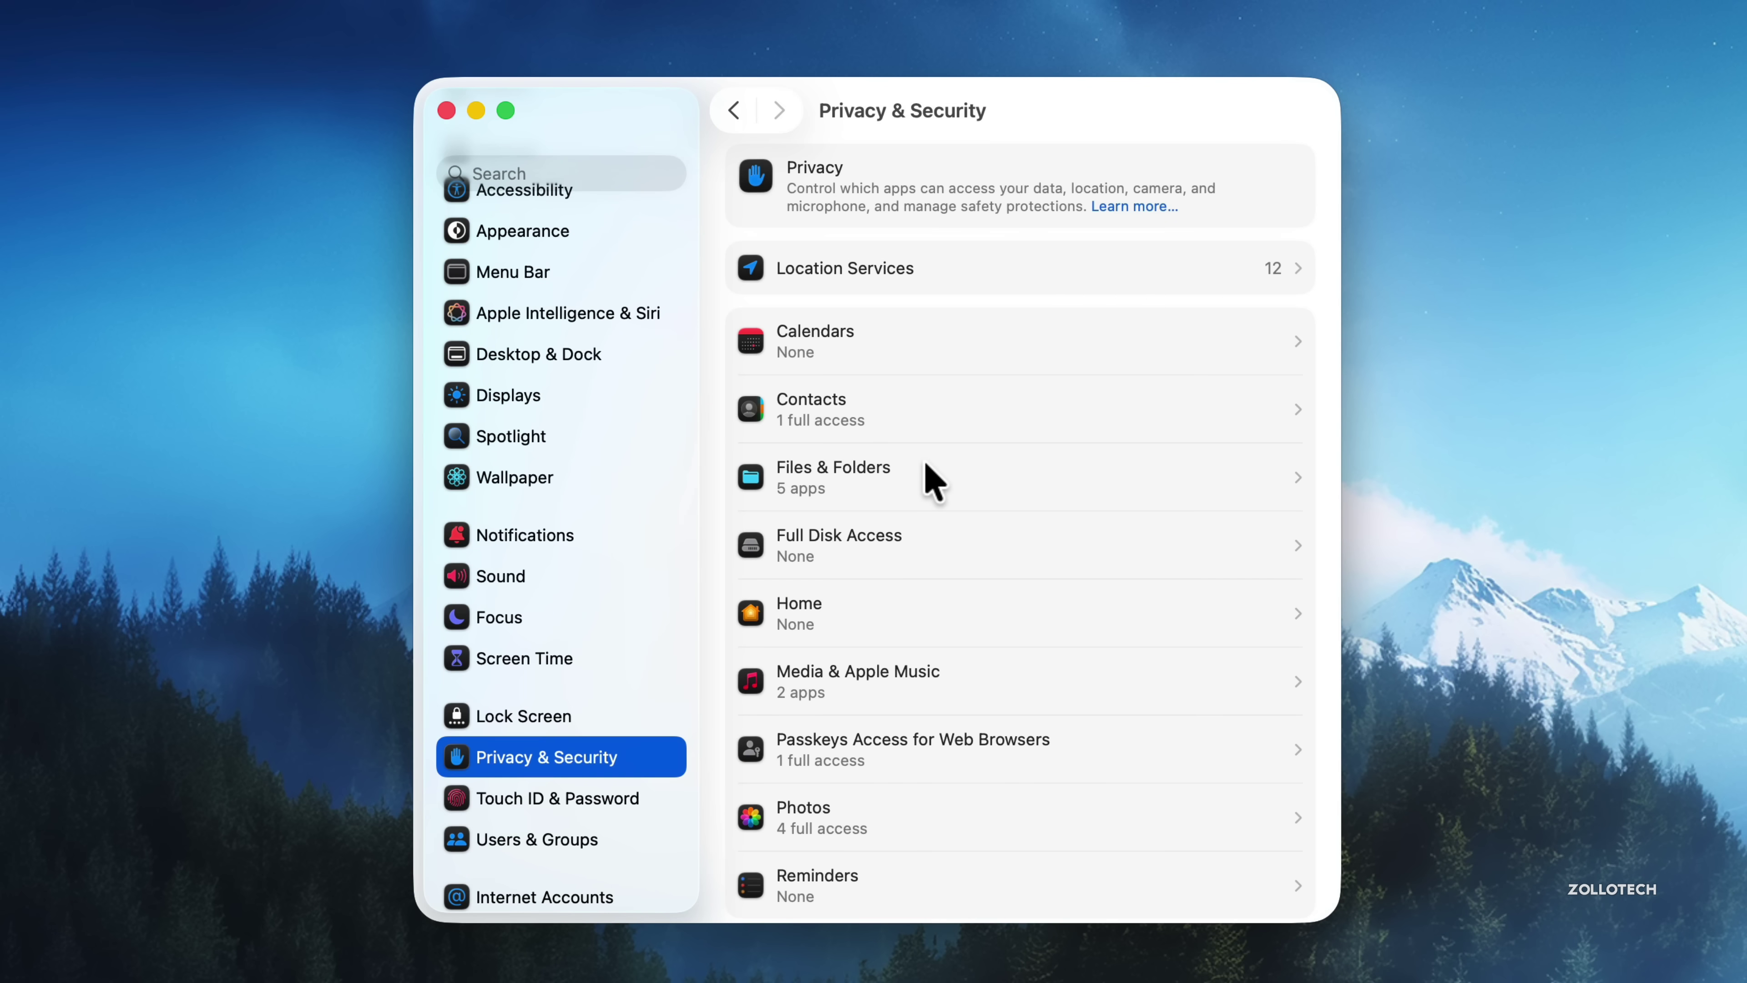
{"action": "scroll", "coordinate": [1072, 448], "scroll_direction": "down", "scroll_amount": 15}
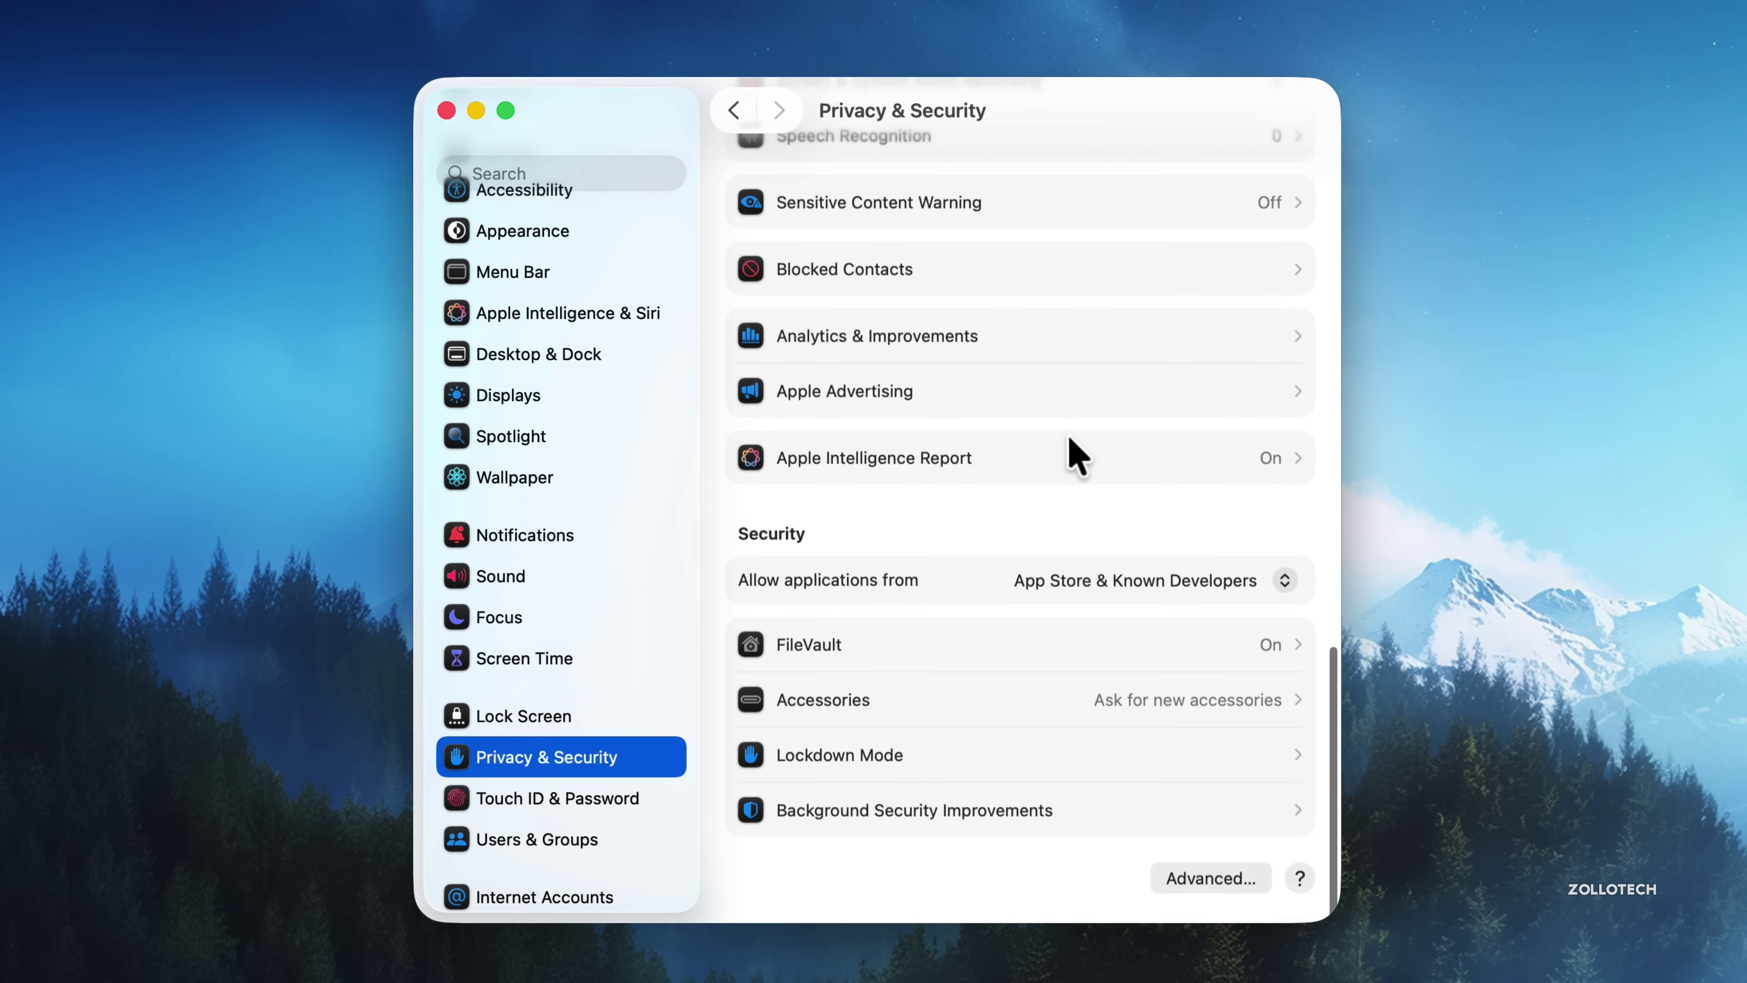
{"action": "left_click", "coordinate": [894, 819]}
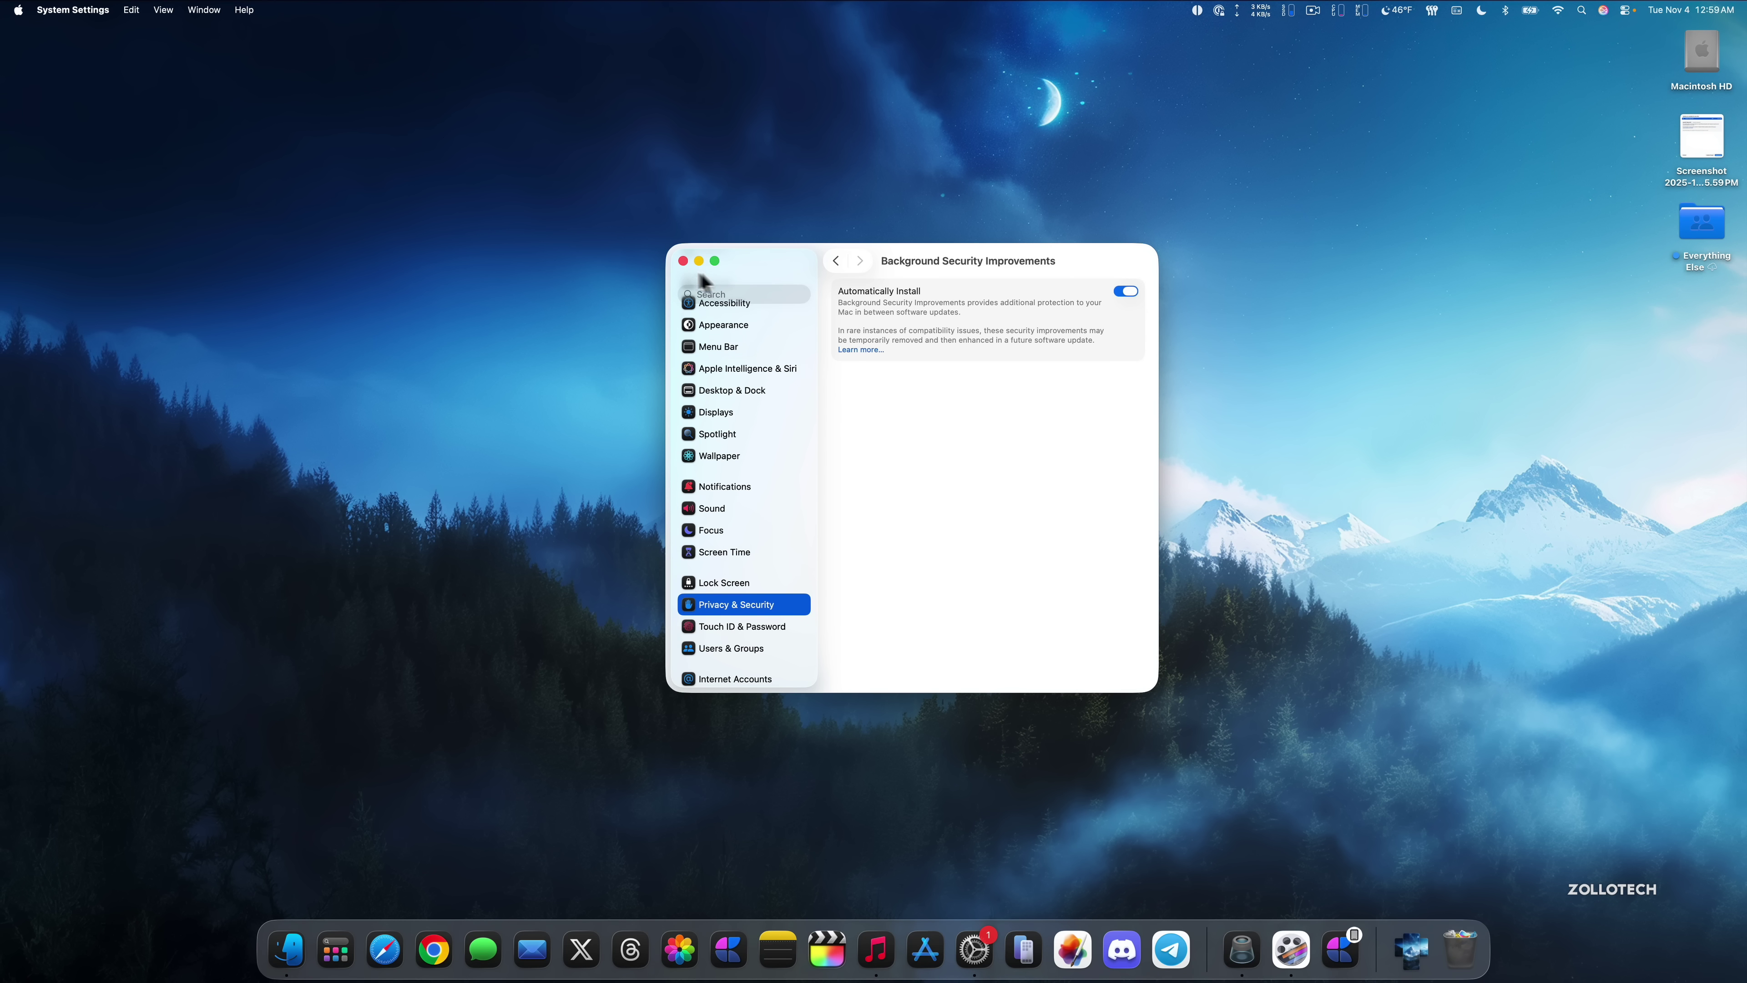
Step: Close System Settings, open the Apps list, scroll down to the TV app and launch it
{"action": "left_click", "coordinate": [684, 261]}
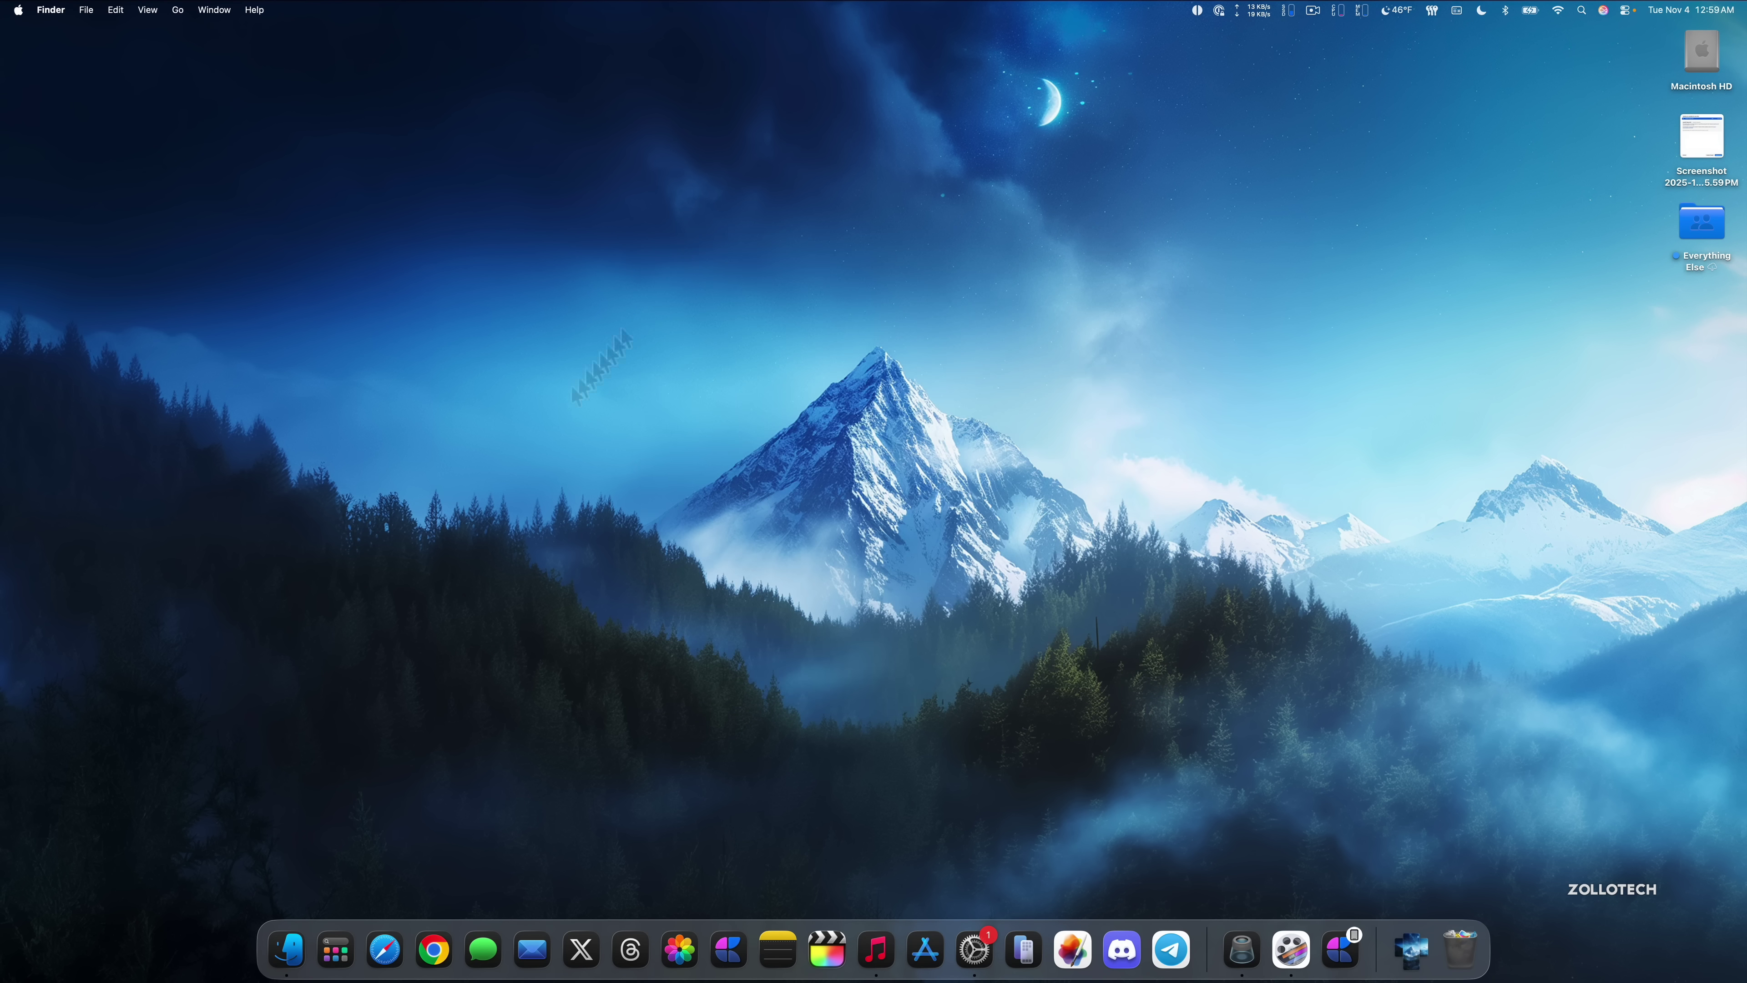
{"action": "left_click", "coordinate": [336, 953]}
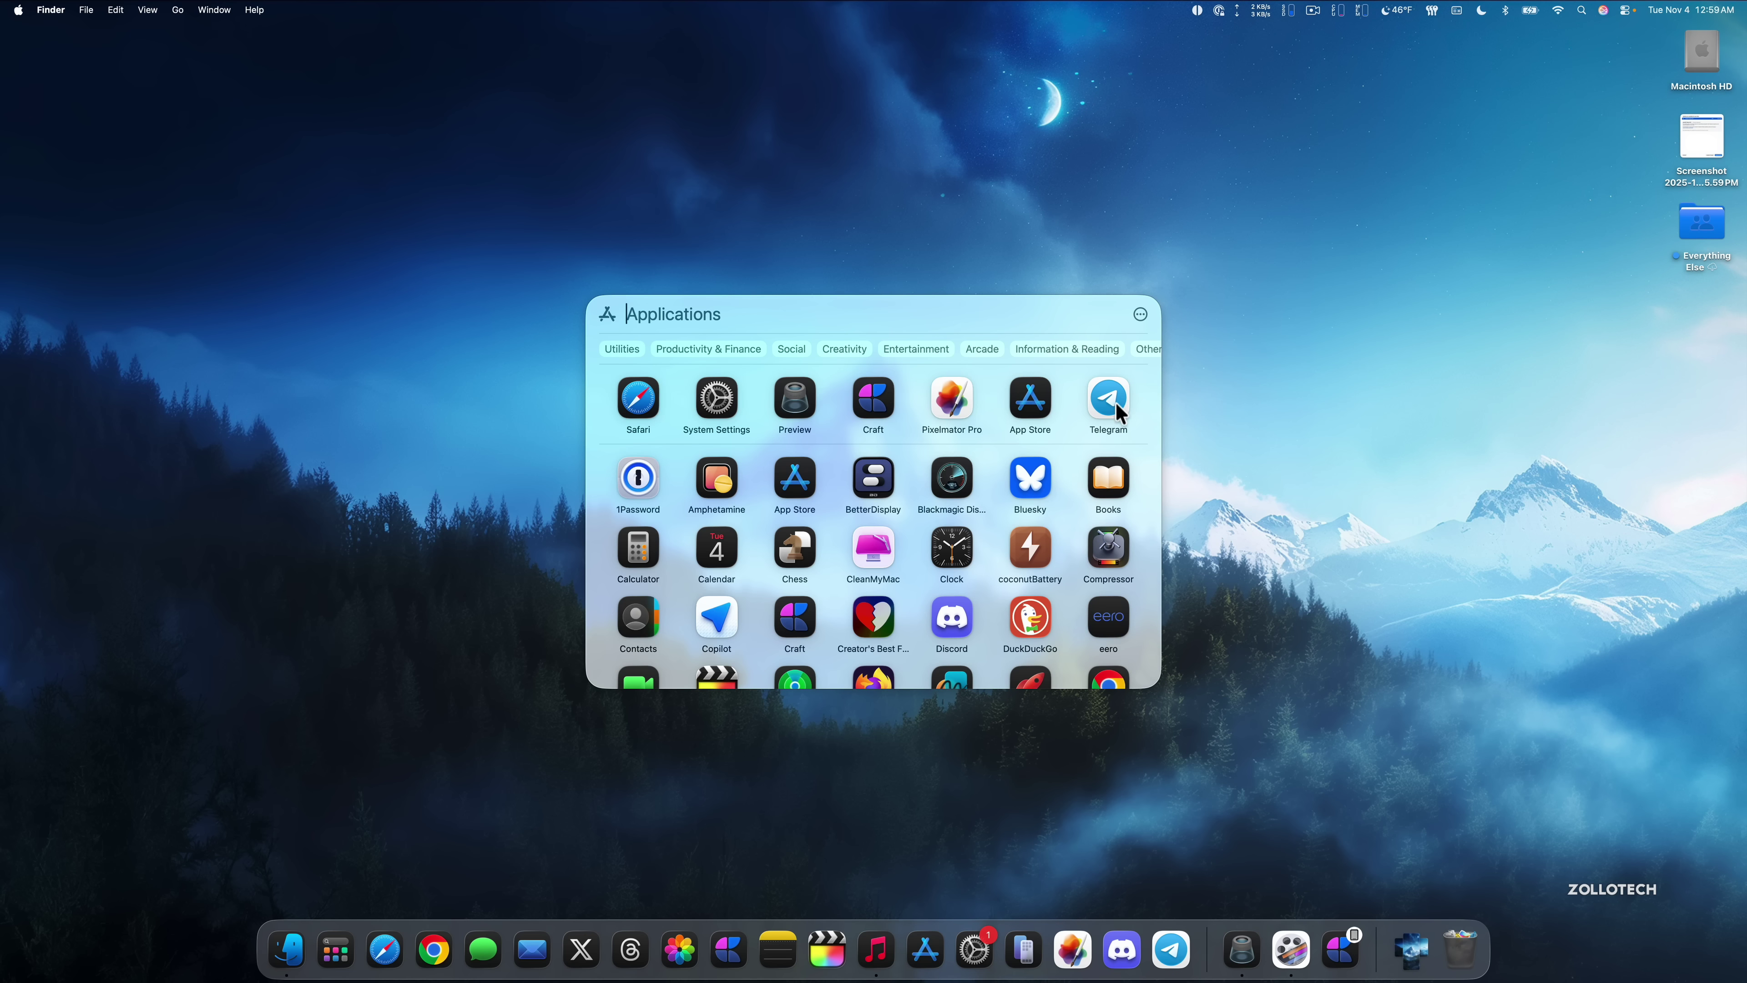
{"action": "scroll", "coordinate": [1025, 603], "scroll_direction": "down", "scroll_amount": 5}
{"action": "scroll", "coordinate": [1025, 602], "scroll_direction": "down", "scroll_amount": 10}
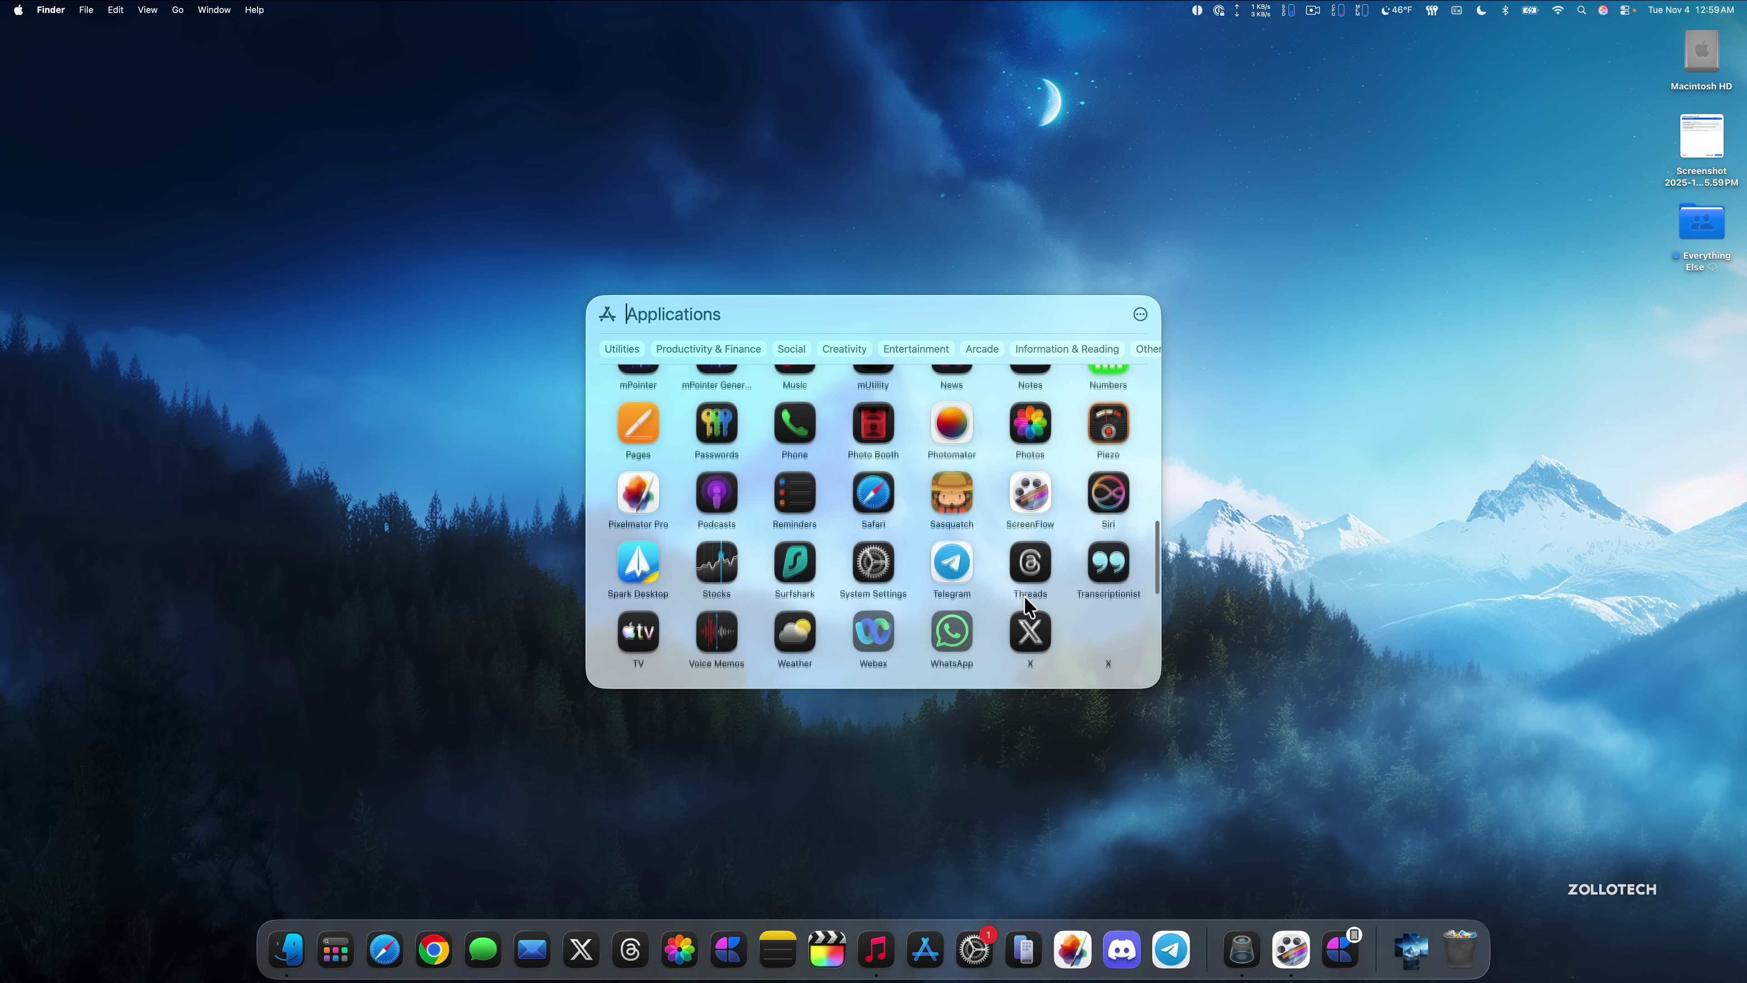
{"action": "scroll", "coordinate": [1024, 607], "scroll_direction": "up", "scroll_amount": 15}
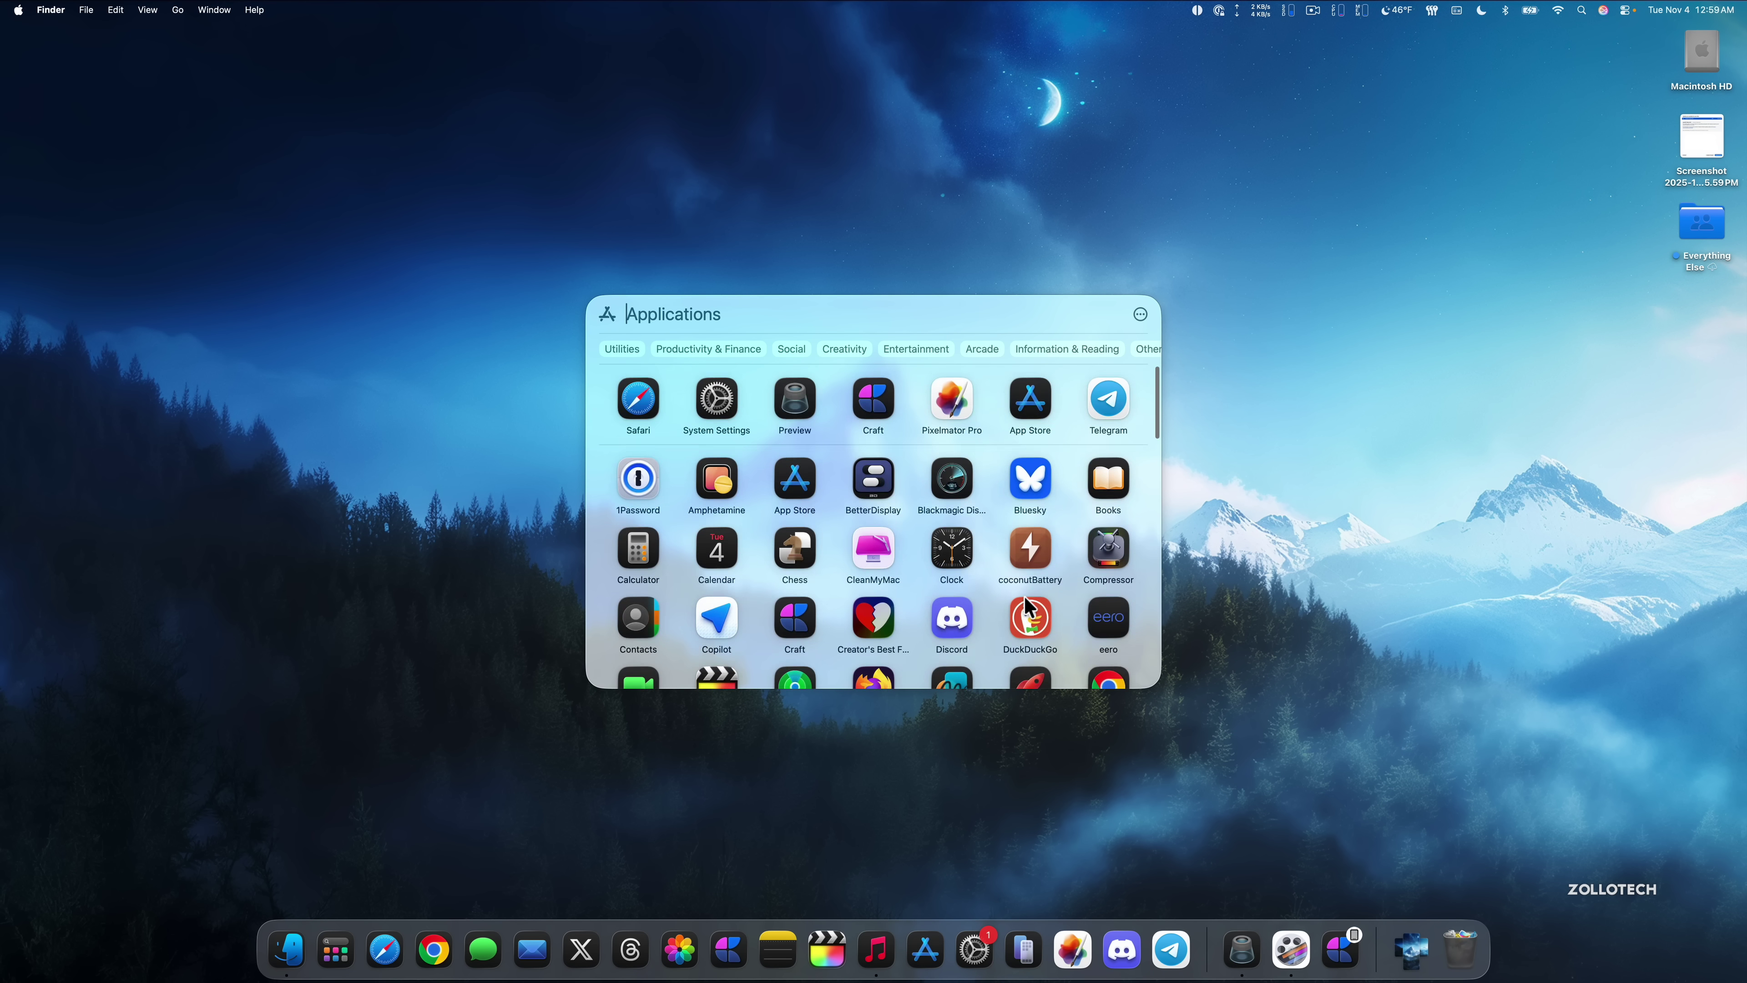
{"action": "scroll", "coordinate": [1002, 591], "scroll_direction": "down", "scroll_amount": 5}
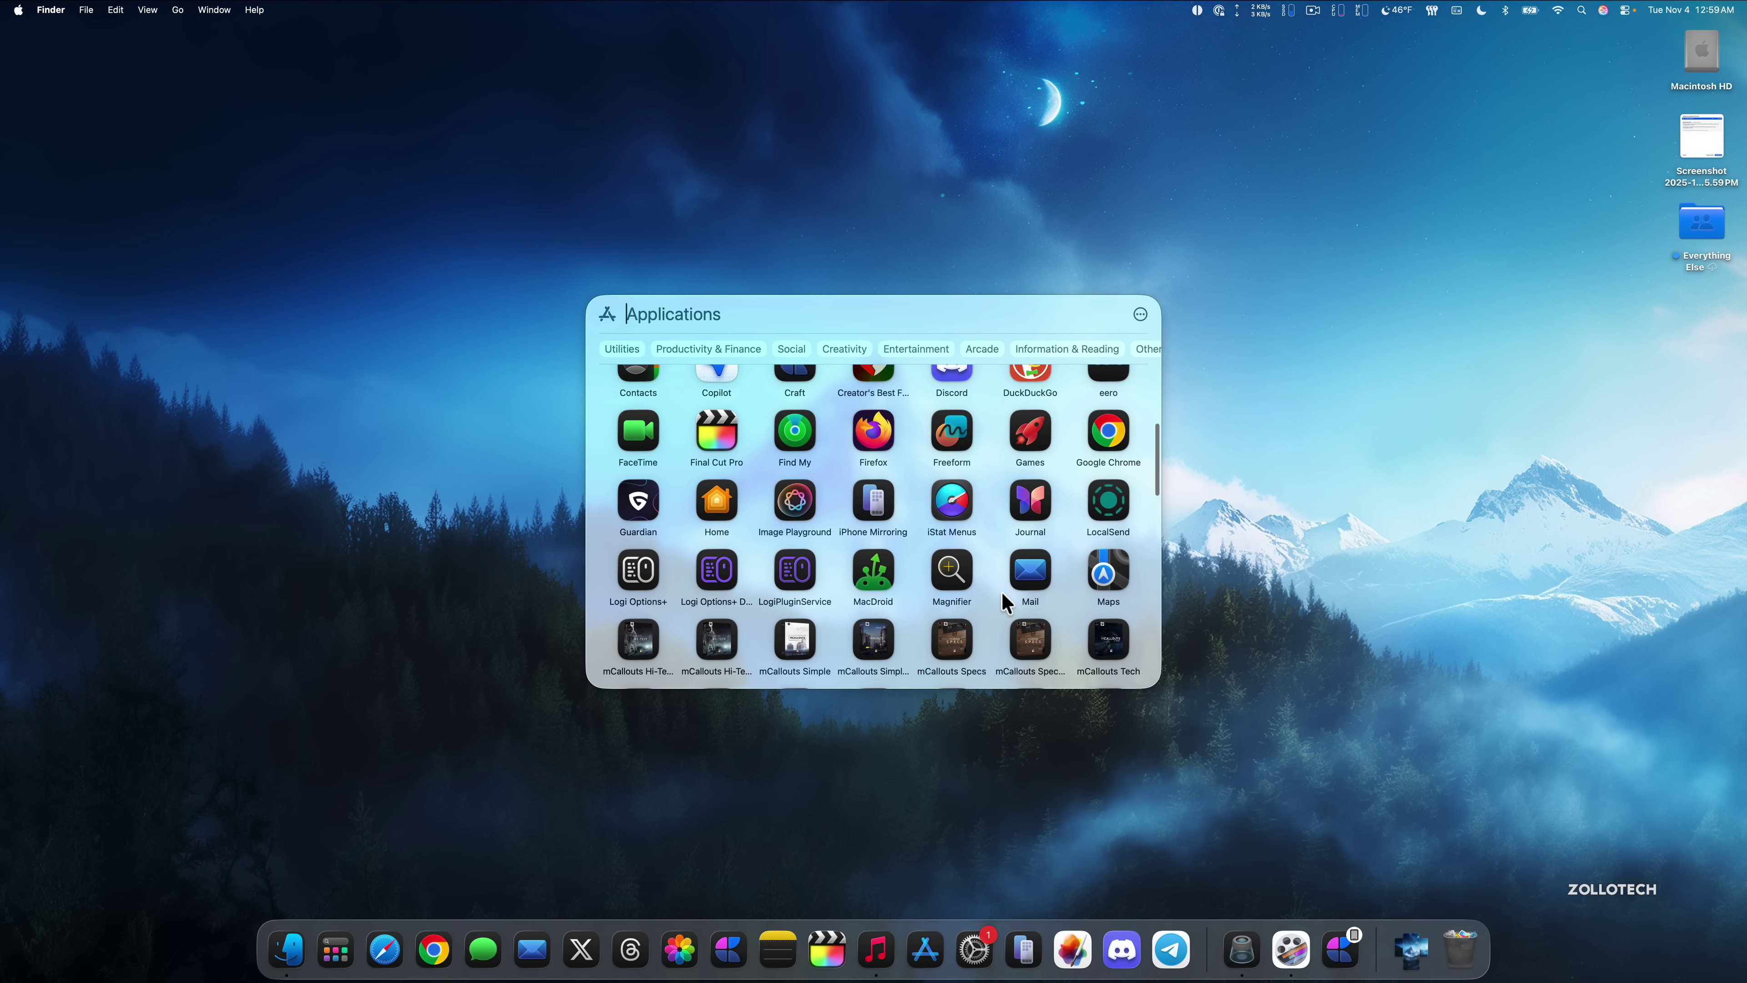
{"action": "scroll", "coordinate": [1002, 600], "scroll_direction": "down", "scroll_amount": 10}
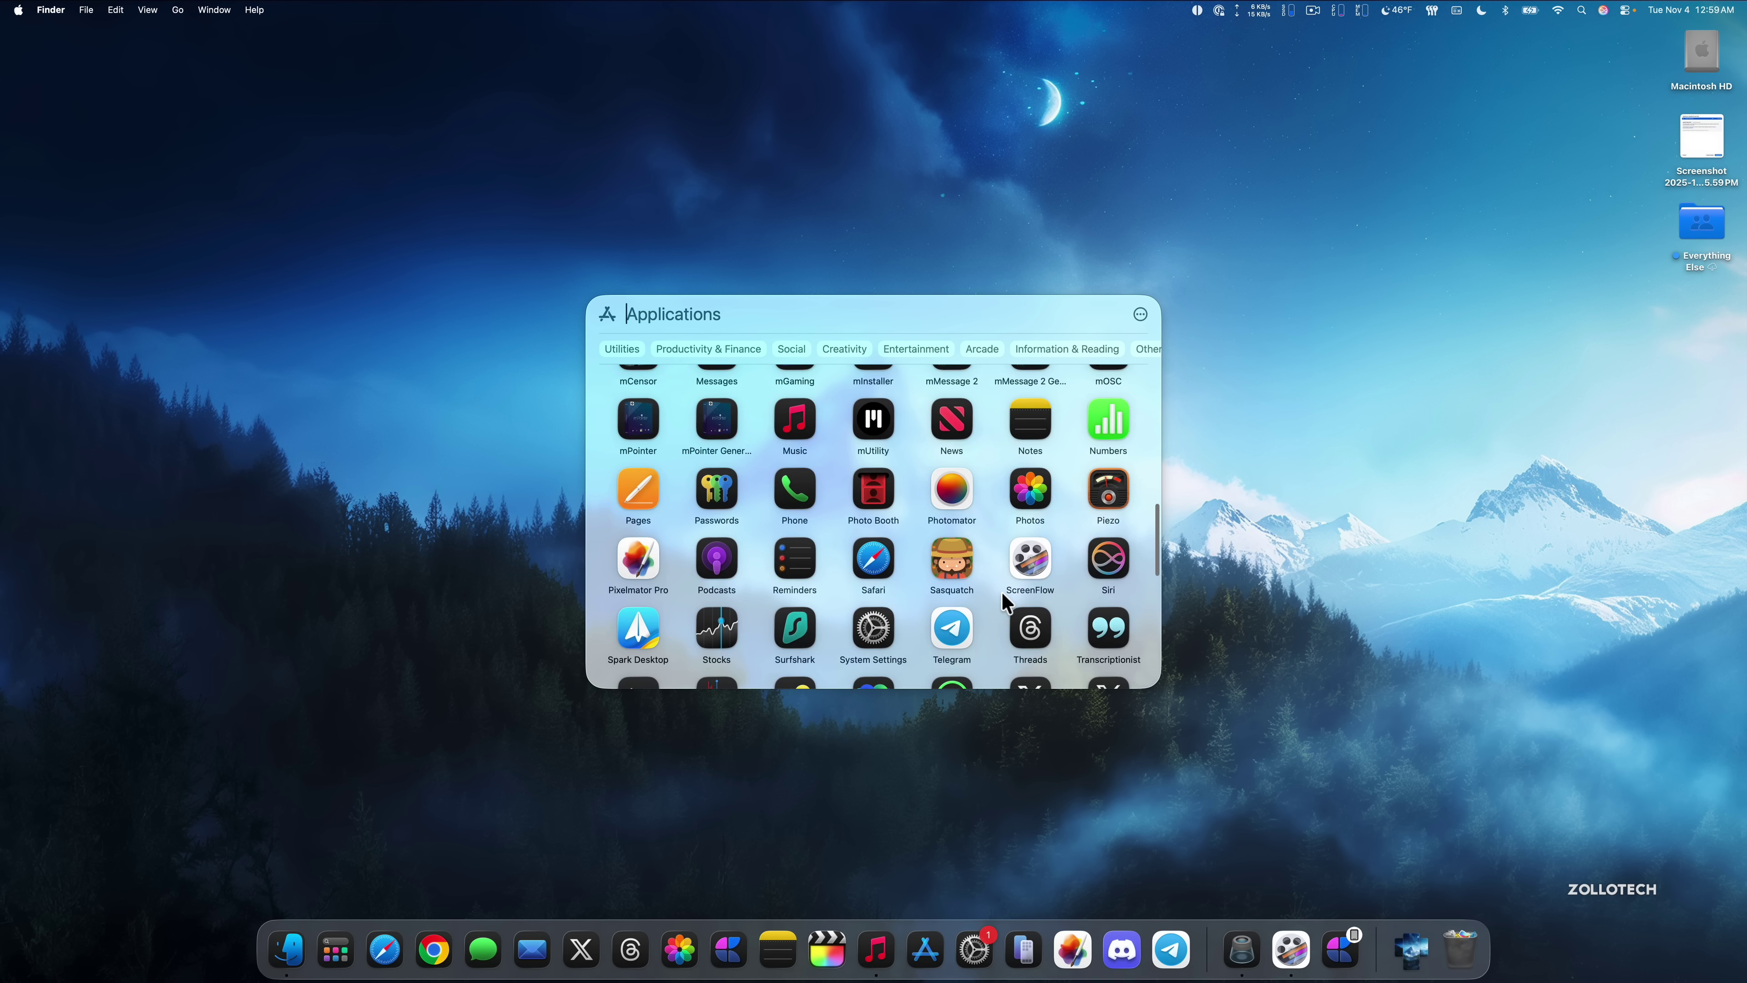
{"action": "mouse_move", "coordinate": [639, 620]}
{"action": "left_mouse_down"}
{"action": "mouse_move", "coordinate": [684, 585]}
{"action": "mouse_move", "coordinate": [678, 616]}
{"action": "mouse_move", "coordinate": [627, 624]}
{"action": "mouse_move", "coordinate": [644, 636]}
{"action": "left_mouse_up"}
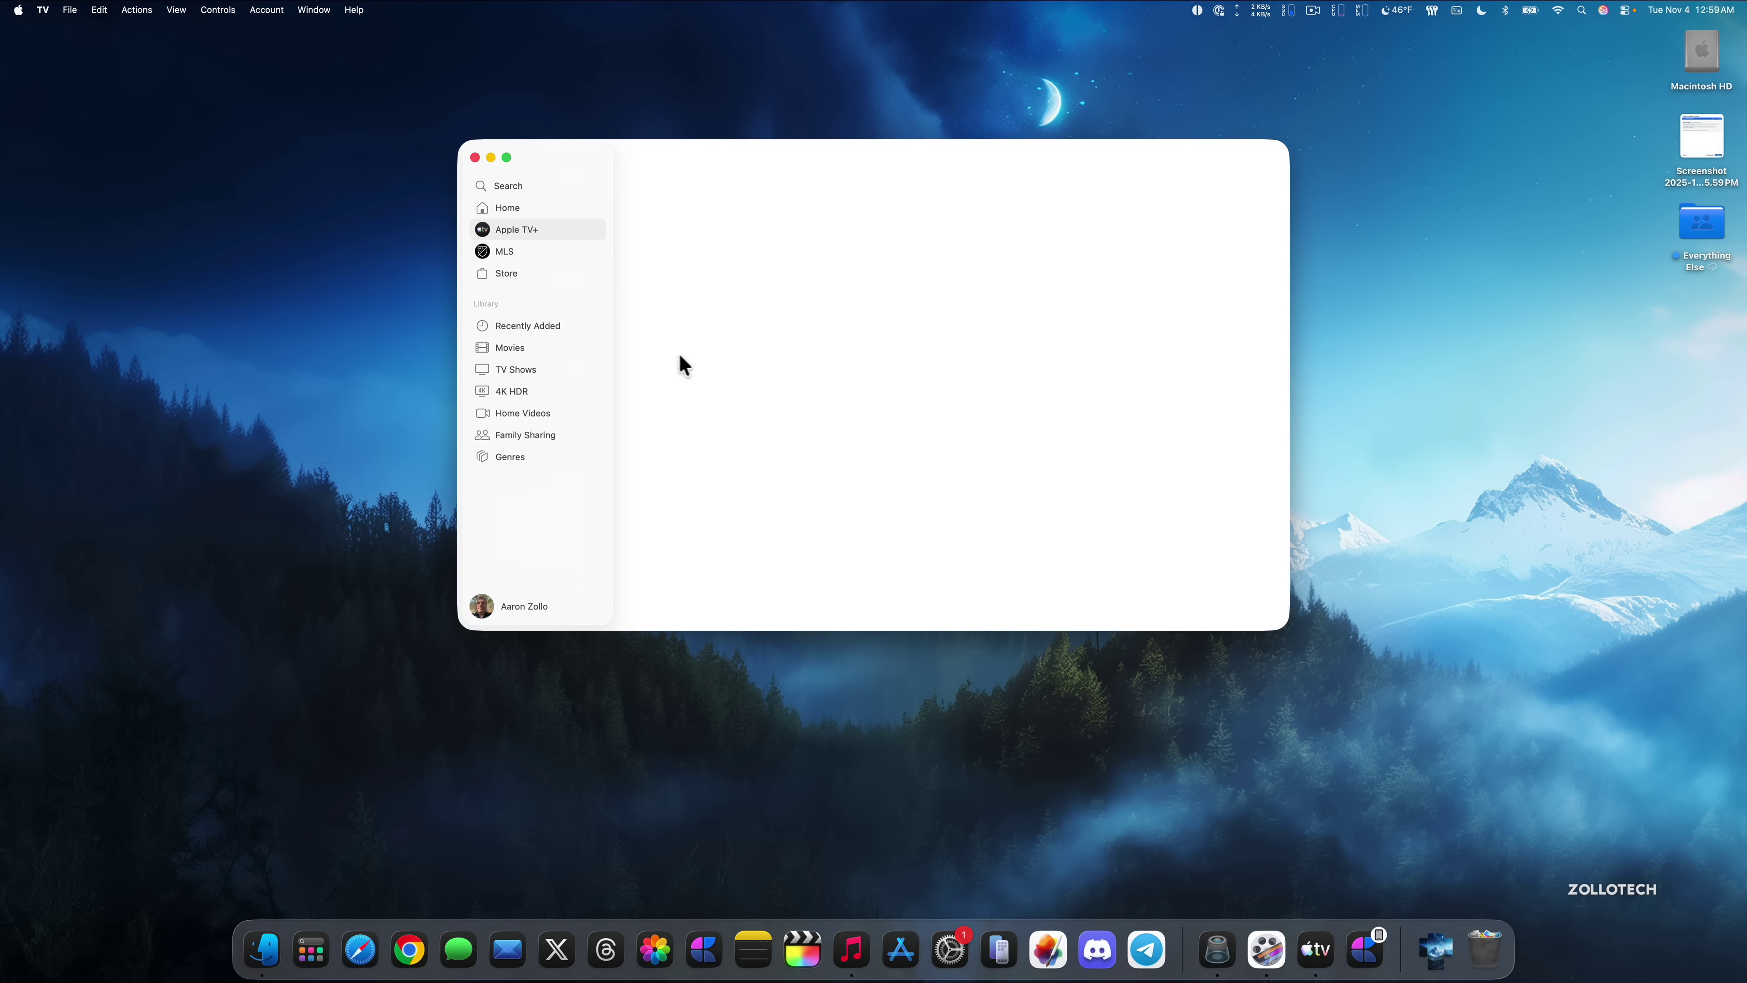
Step: Scroll TV to the Top 10 rows, hide it, reopen it from the Dock and scroll again
{"action": "scroll", "coordinate": [778, 430], "scroll_direction": "down", "scroll_amount": 5}
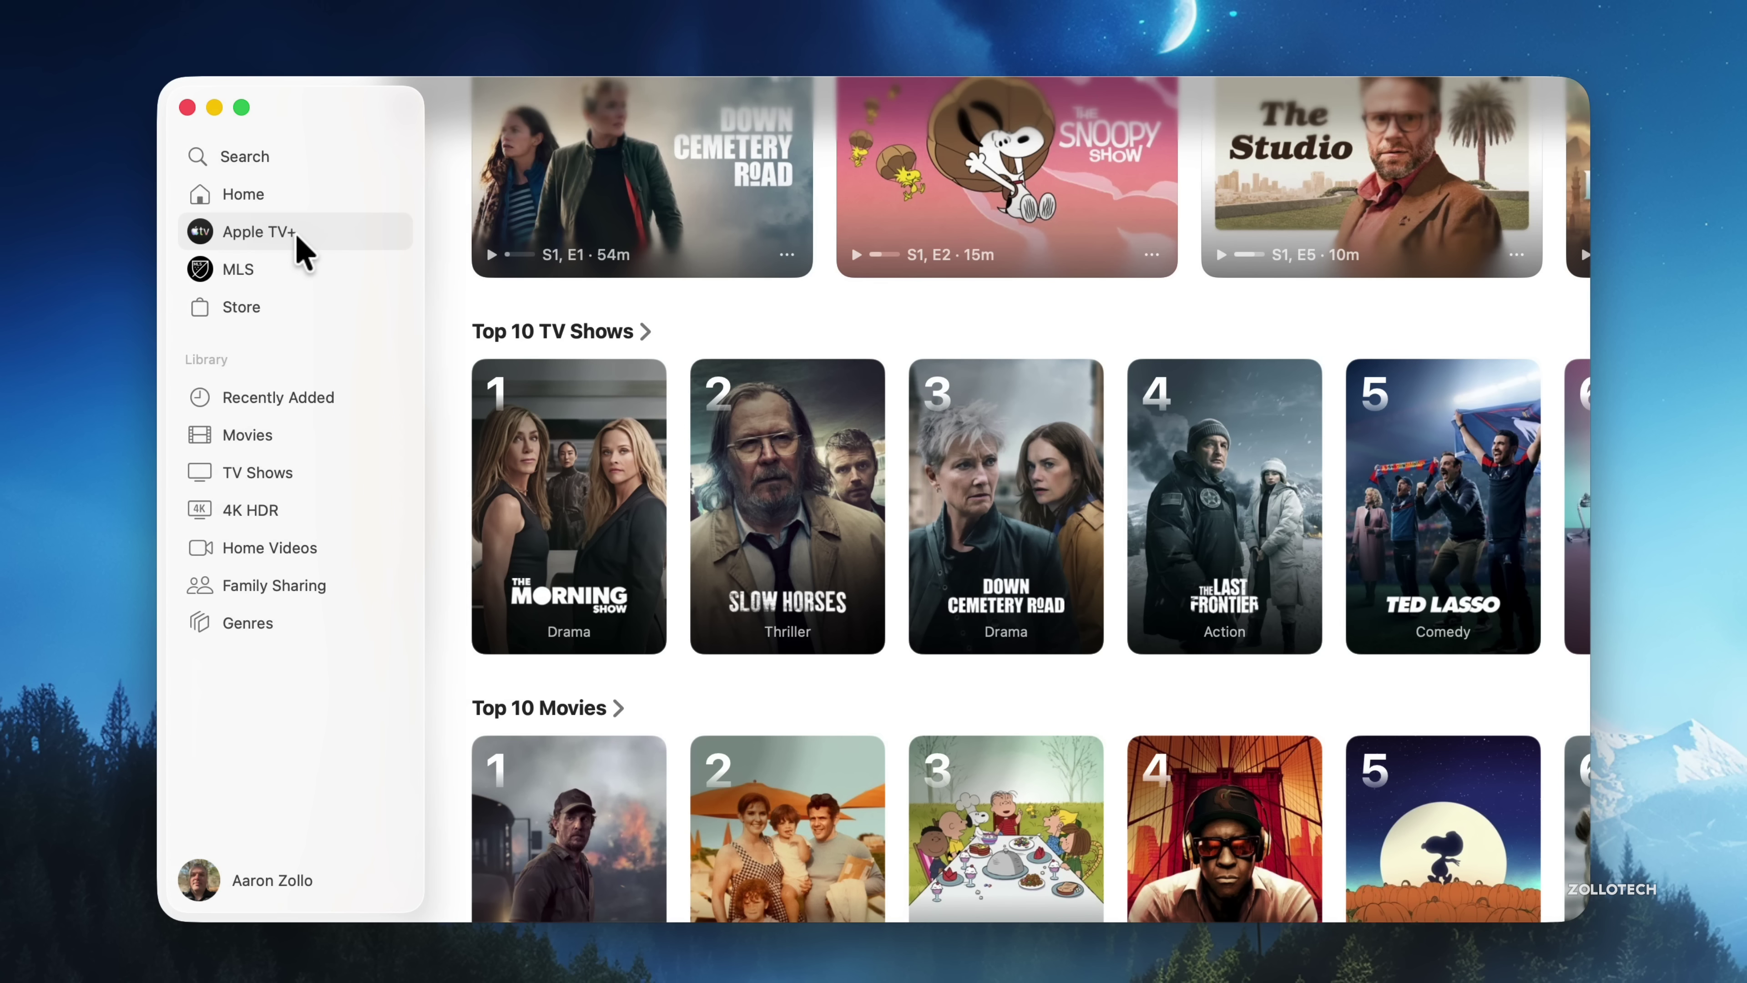
{"action": "scroll", "coordinate": [752, 457], "scroll_direction": "down", "scroll_amount": 2}
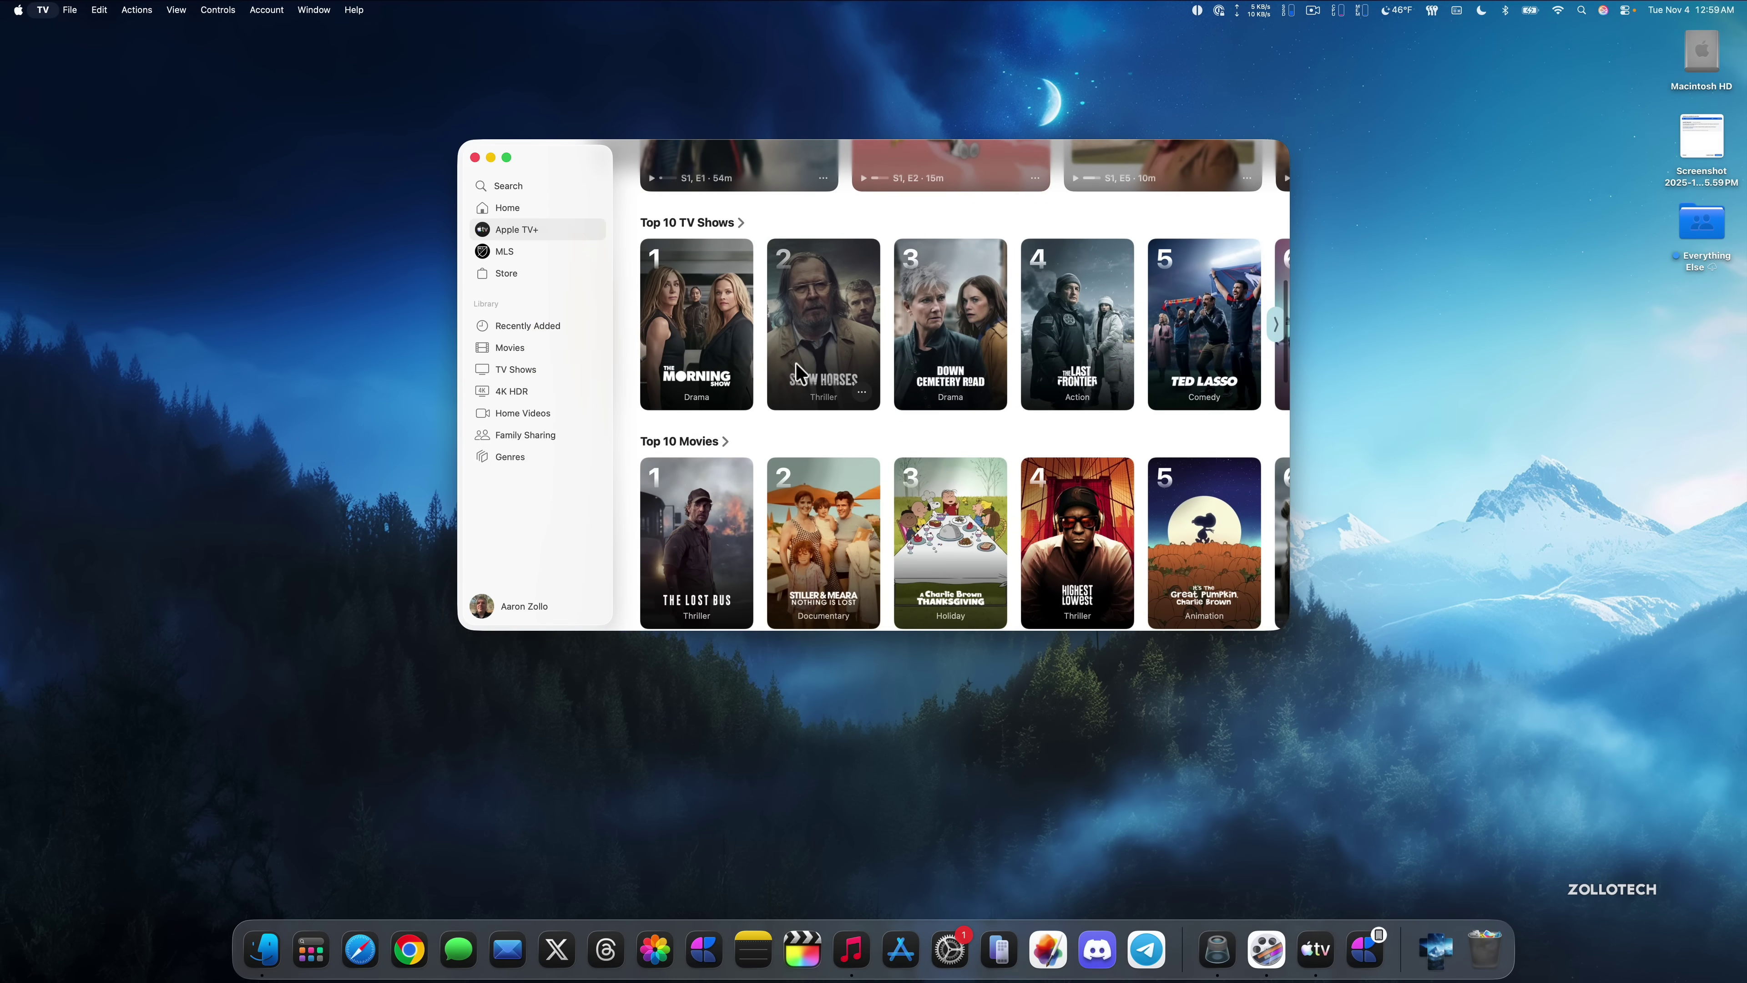
{"action": "key", "text": "cmd+q"}
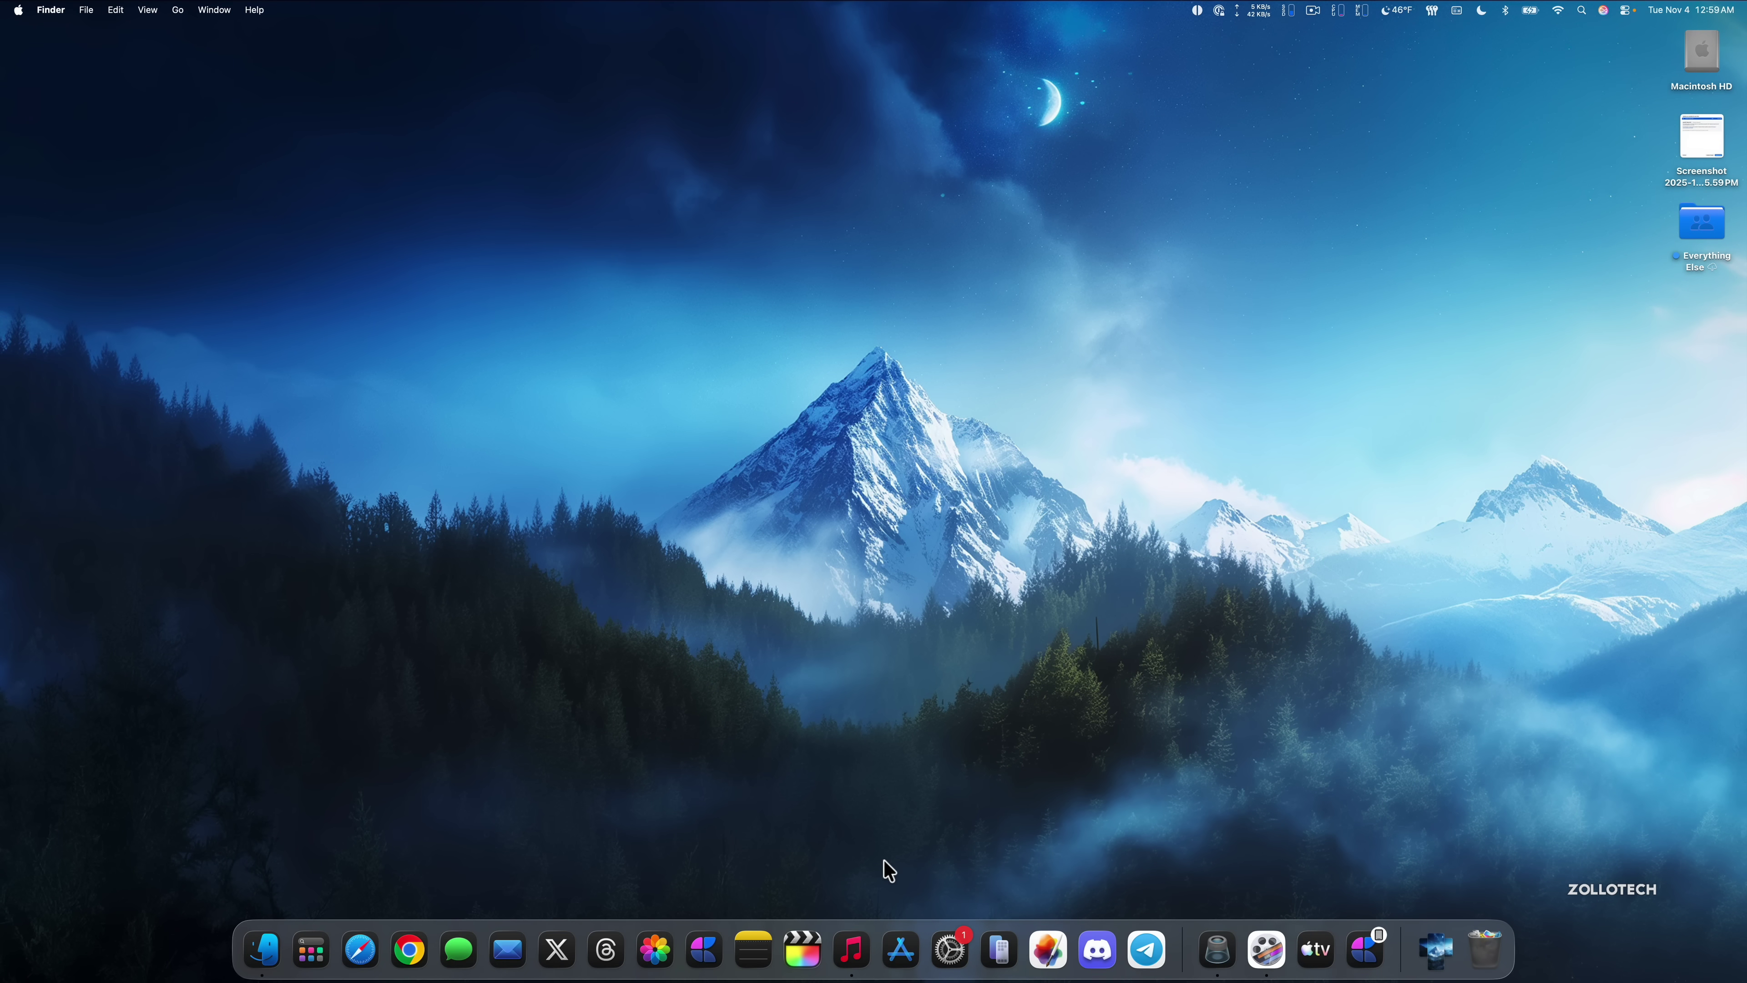
{"action": "left_click", "coordinate": [1315, 948]}
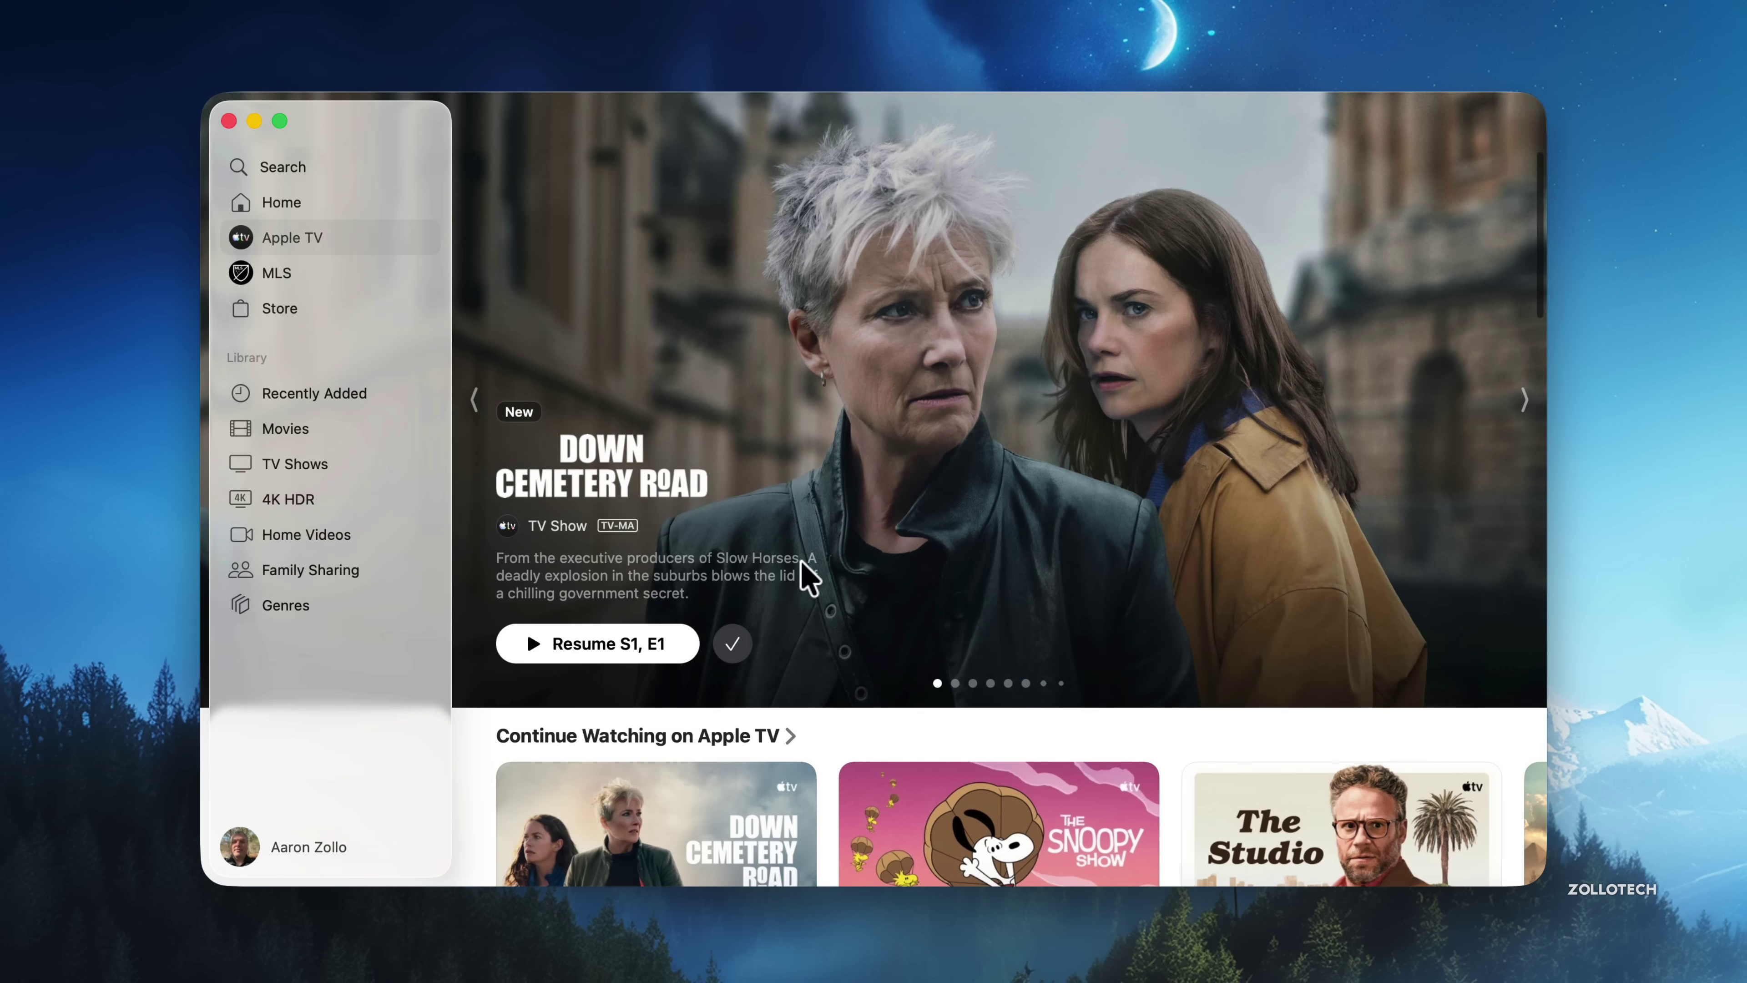
{"action": "scroll", "coordinate": [802, 571], "scroll_direction": "down", "scroll_amount": 10}
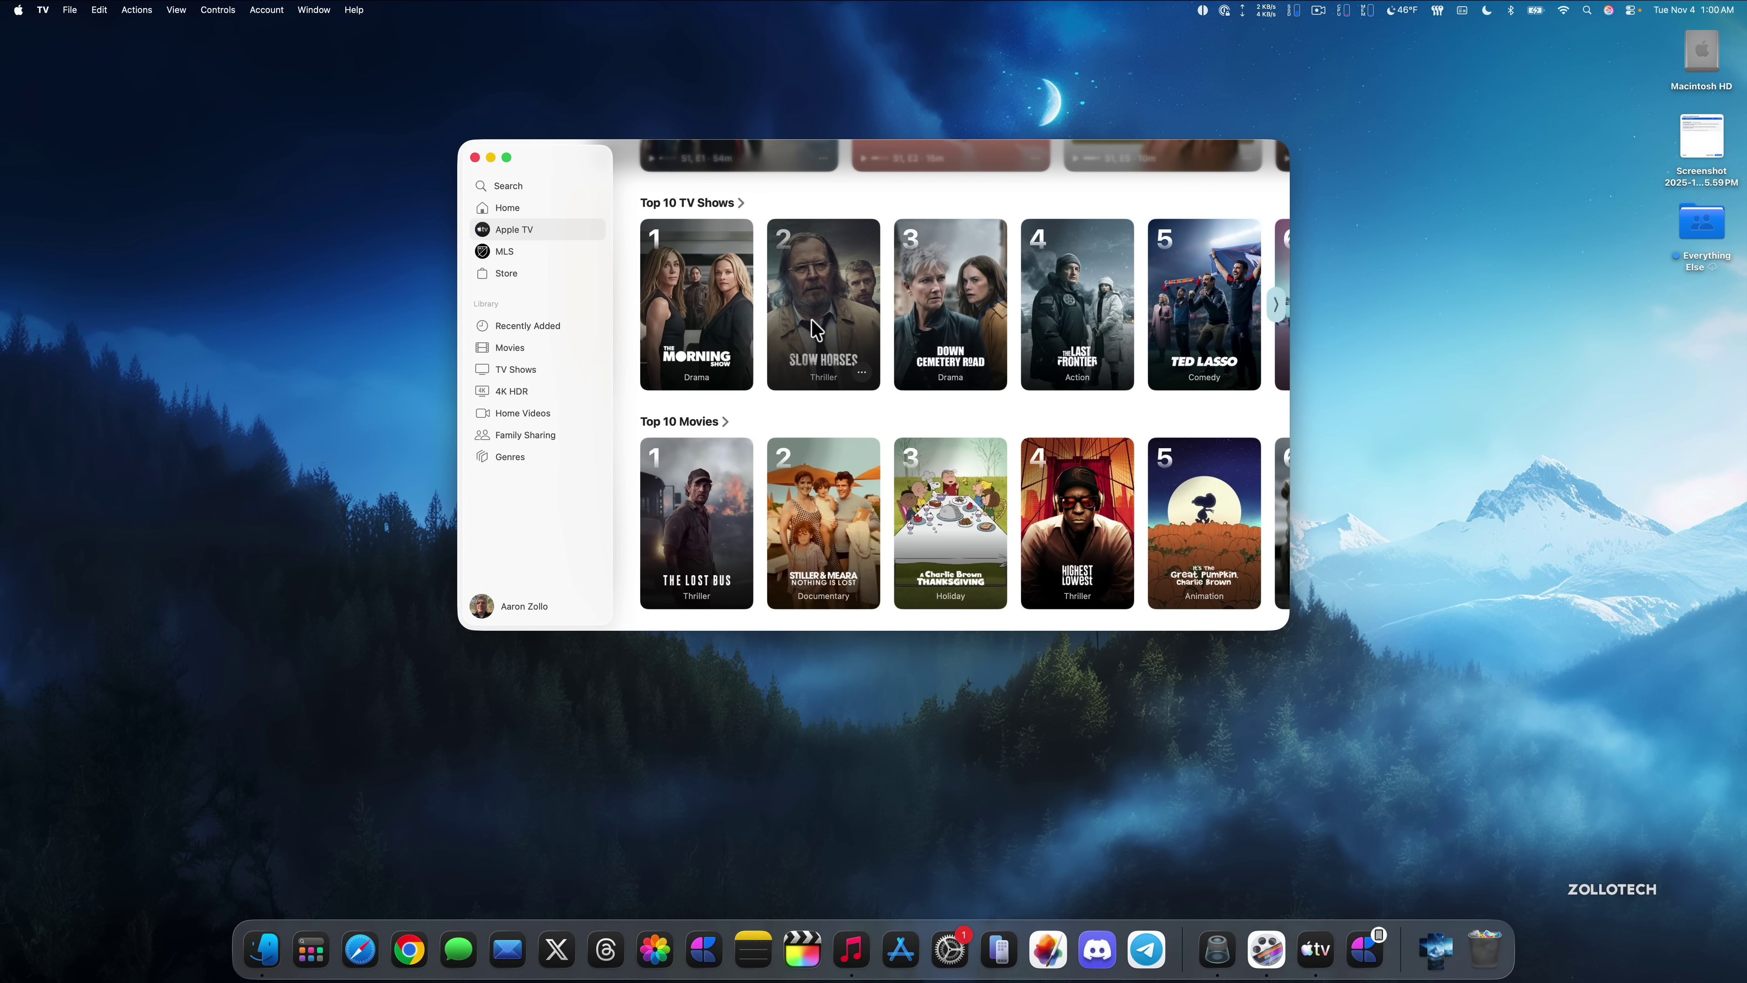
Step: Hide TV, open Music and drag its corner to enlarge the Home page window
{"action": "key", "text": "super+q"}
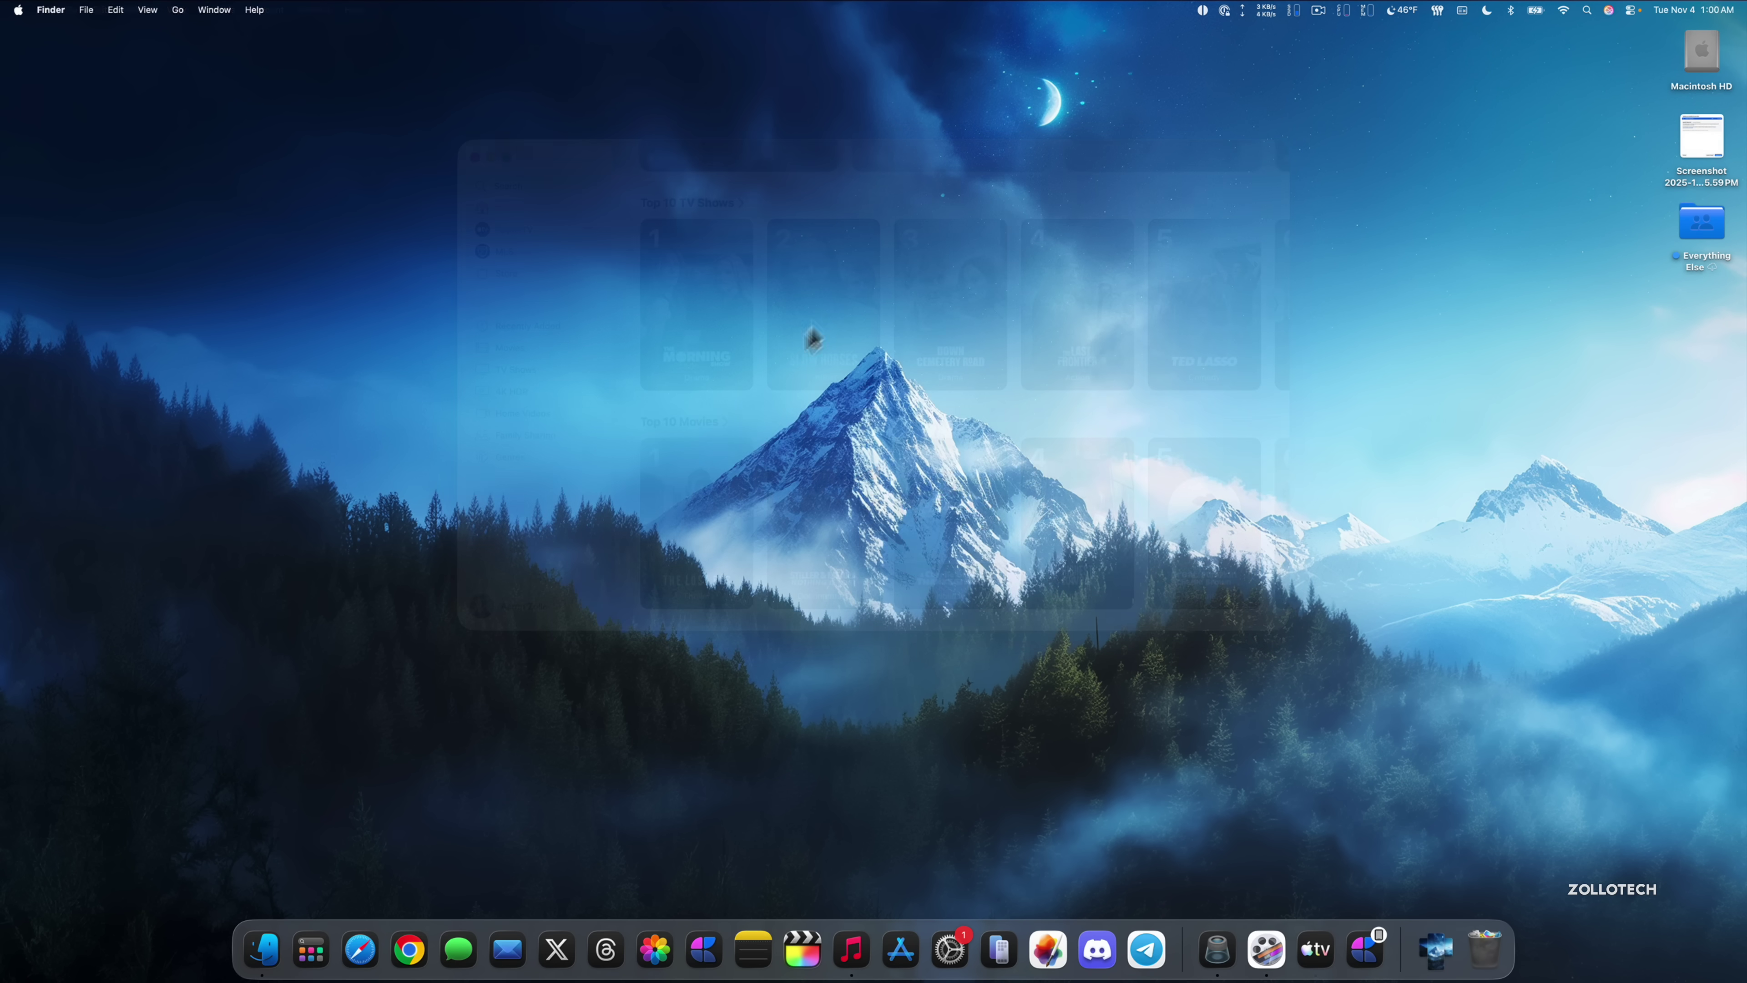
{"action": "left_click", "coordinate": [852, 949]}
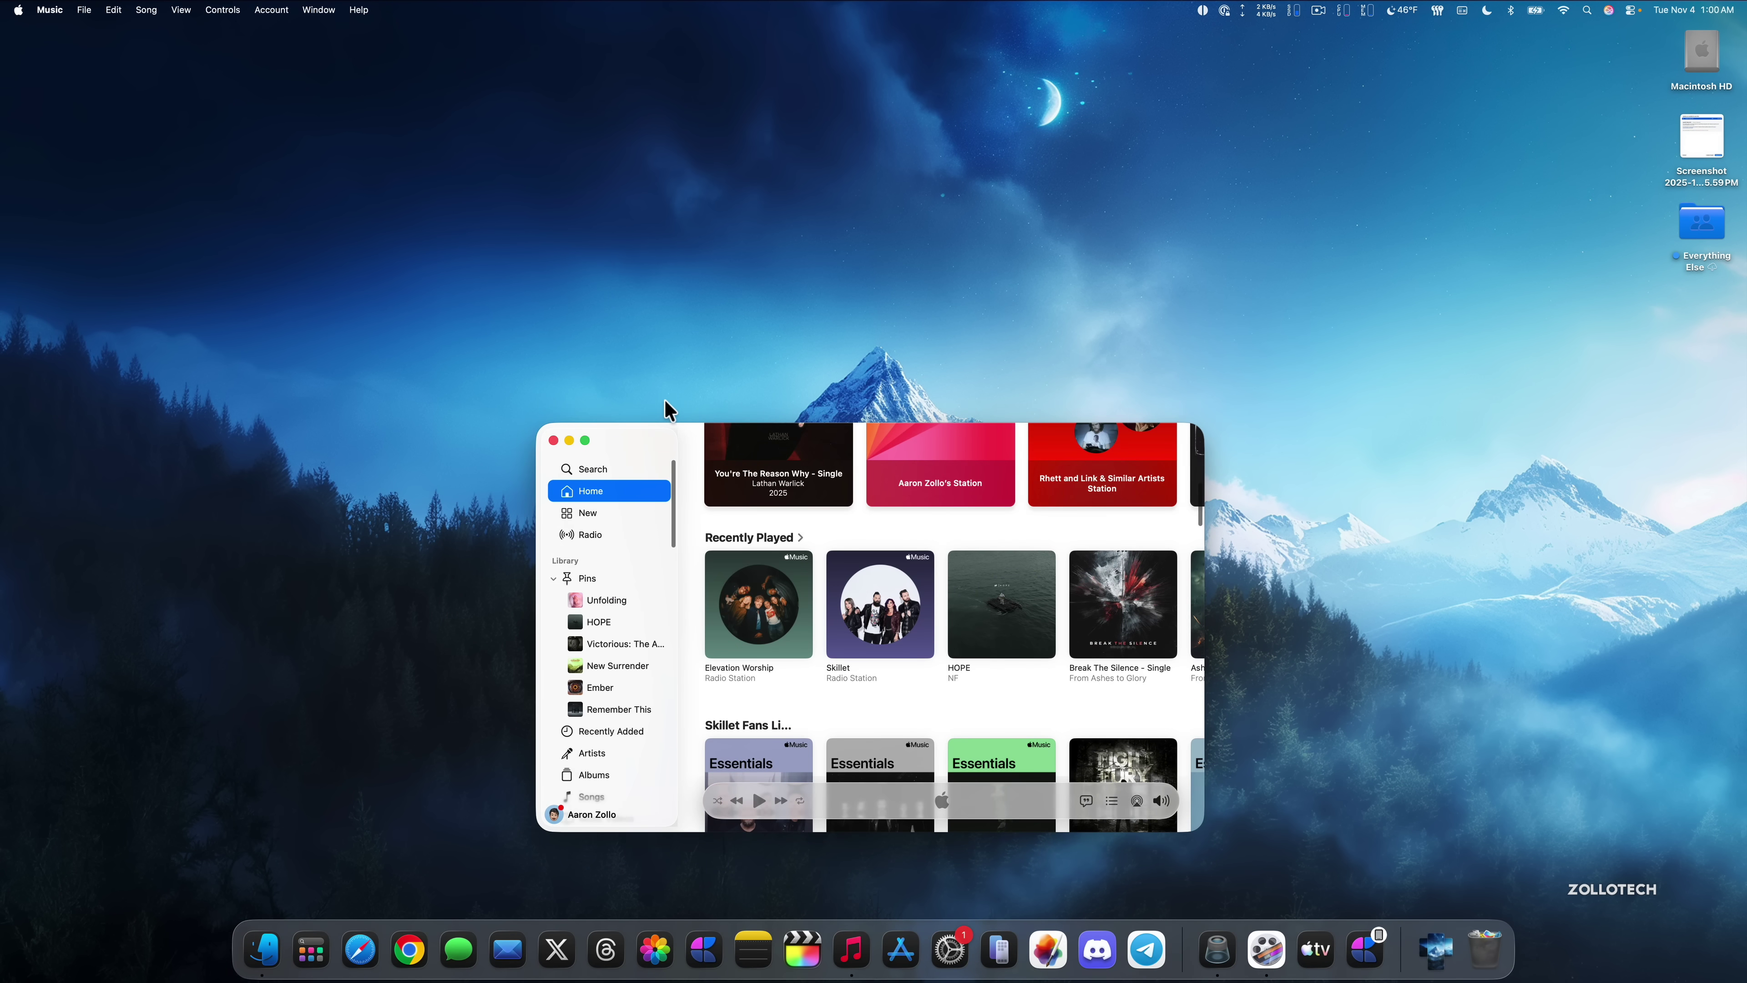
{"action": "left_click_drag", "start_coordinate": [535, 419], "coordinate": [422, 175]}
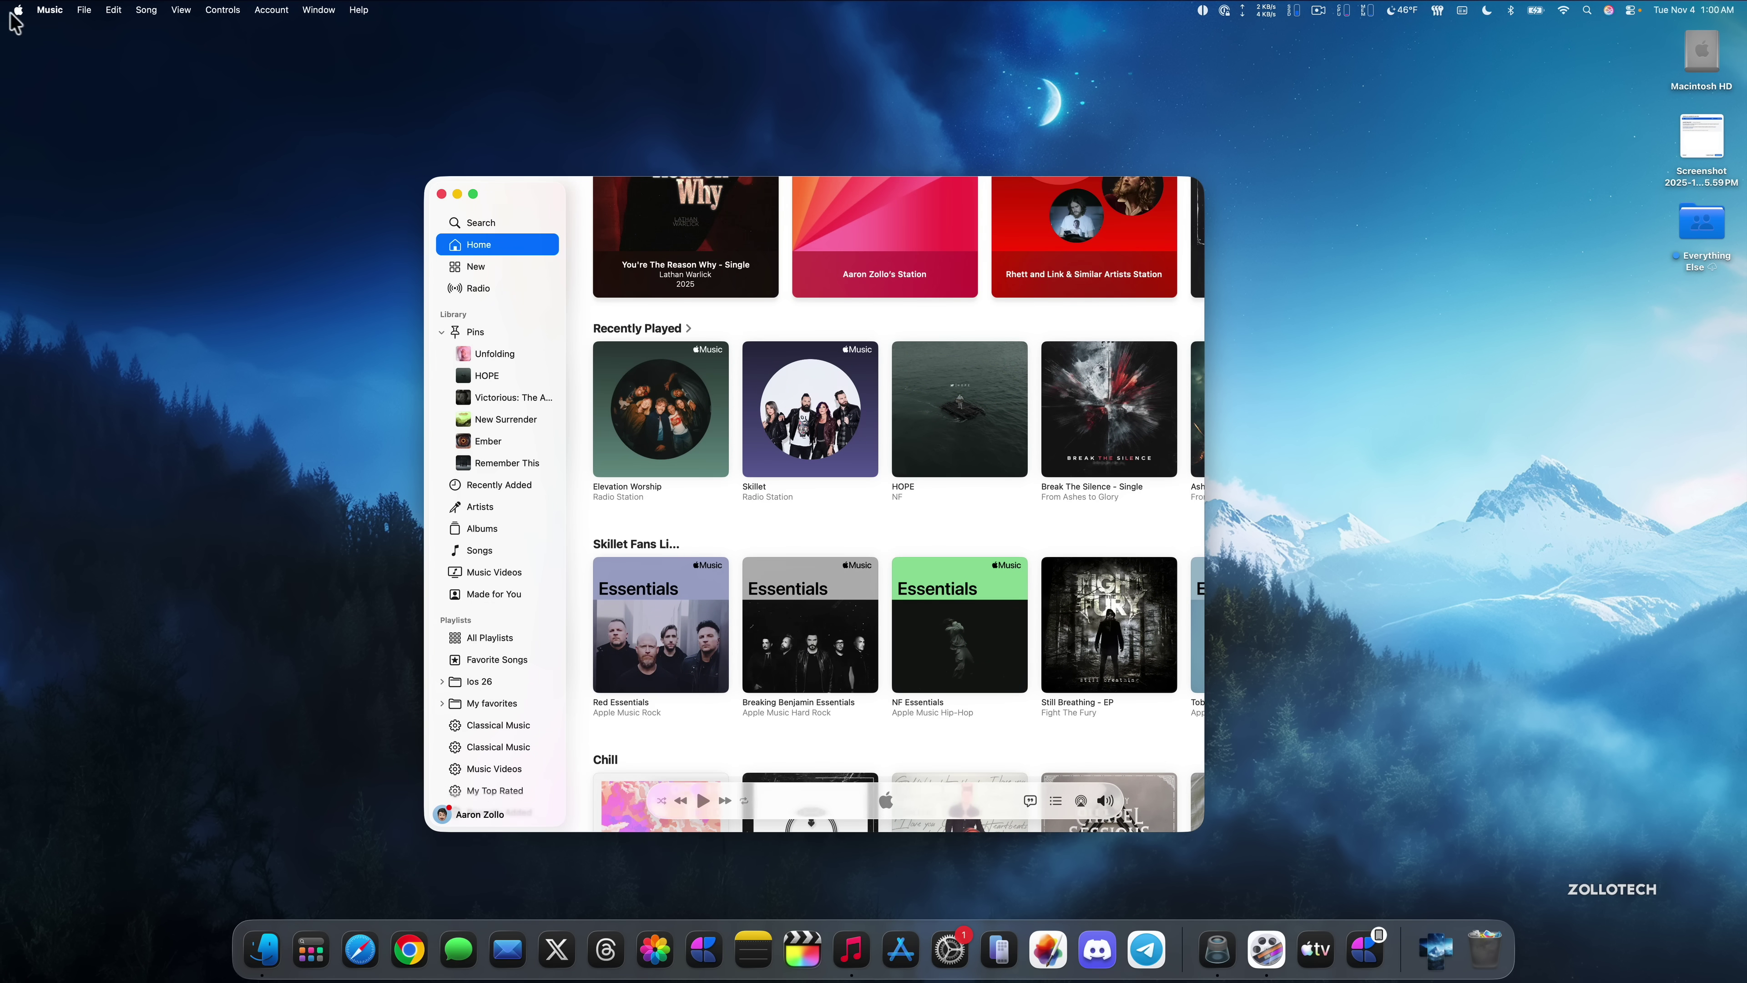
{"action": "left_click", "coordinate": [50, 10]}
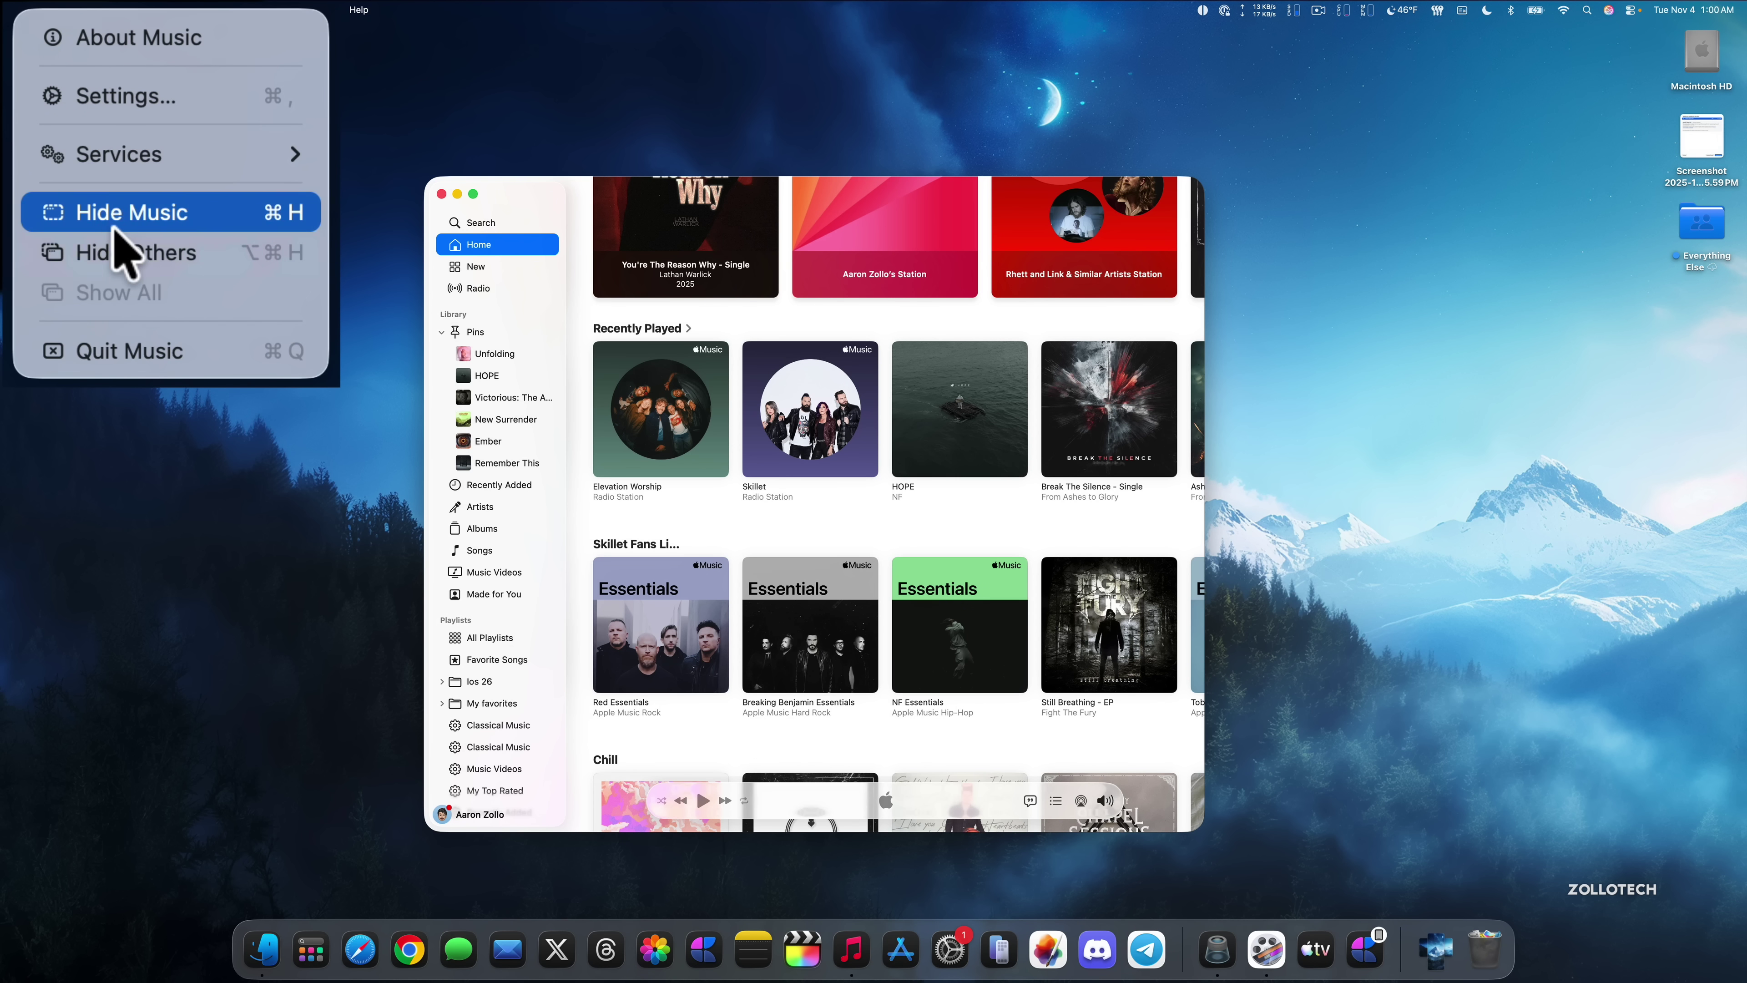
Step: Bring TV back, scroll to Top 10 Movies, then quit TV from its app menu
{"action": "left_click", "coordinate": [1315, 950]}
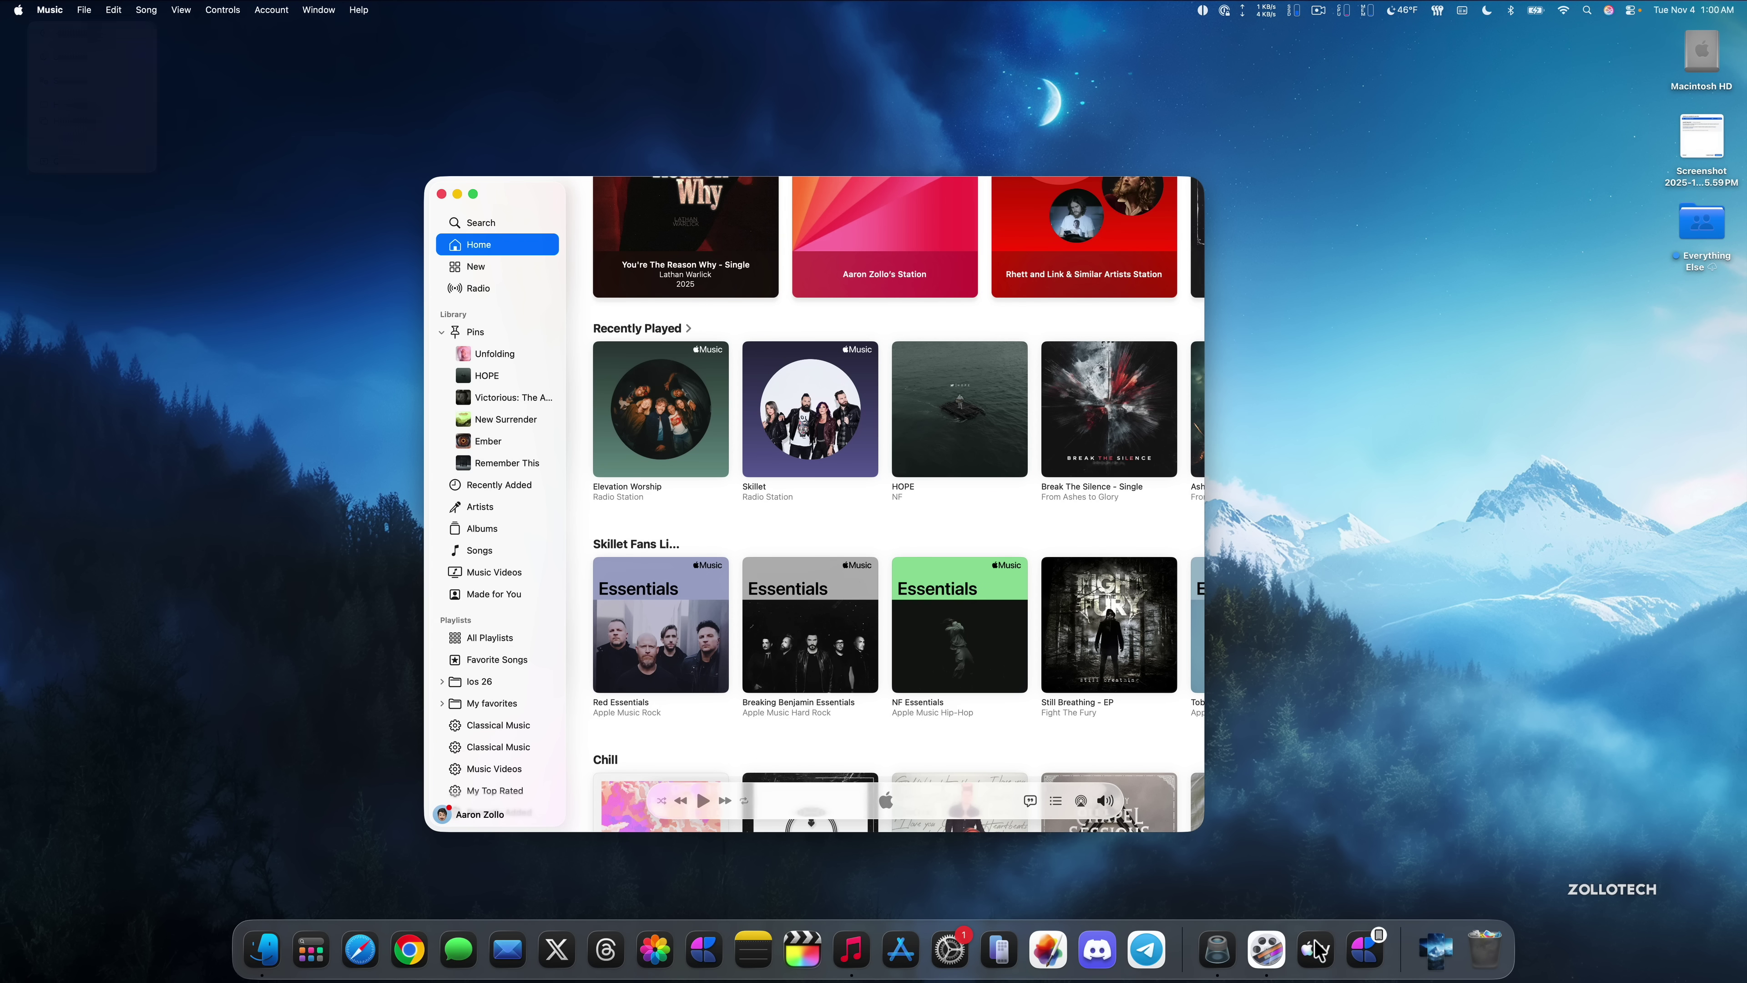
{"action": "scroll", "coordinate": [786, 484], "scroll_direction": "down", "scroll_amount": 10}
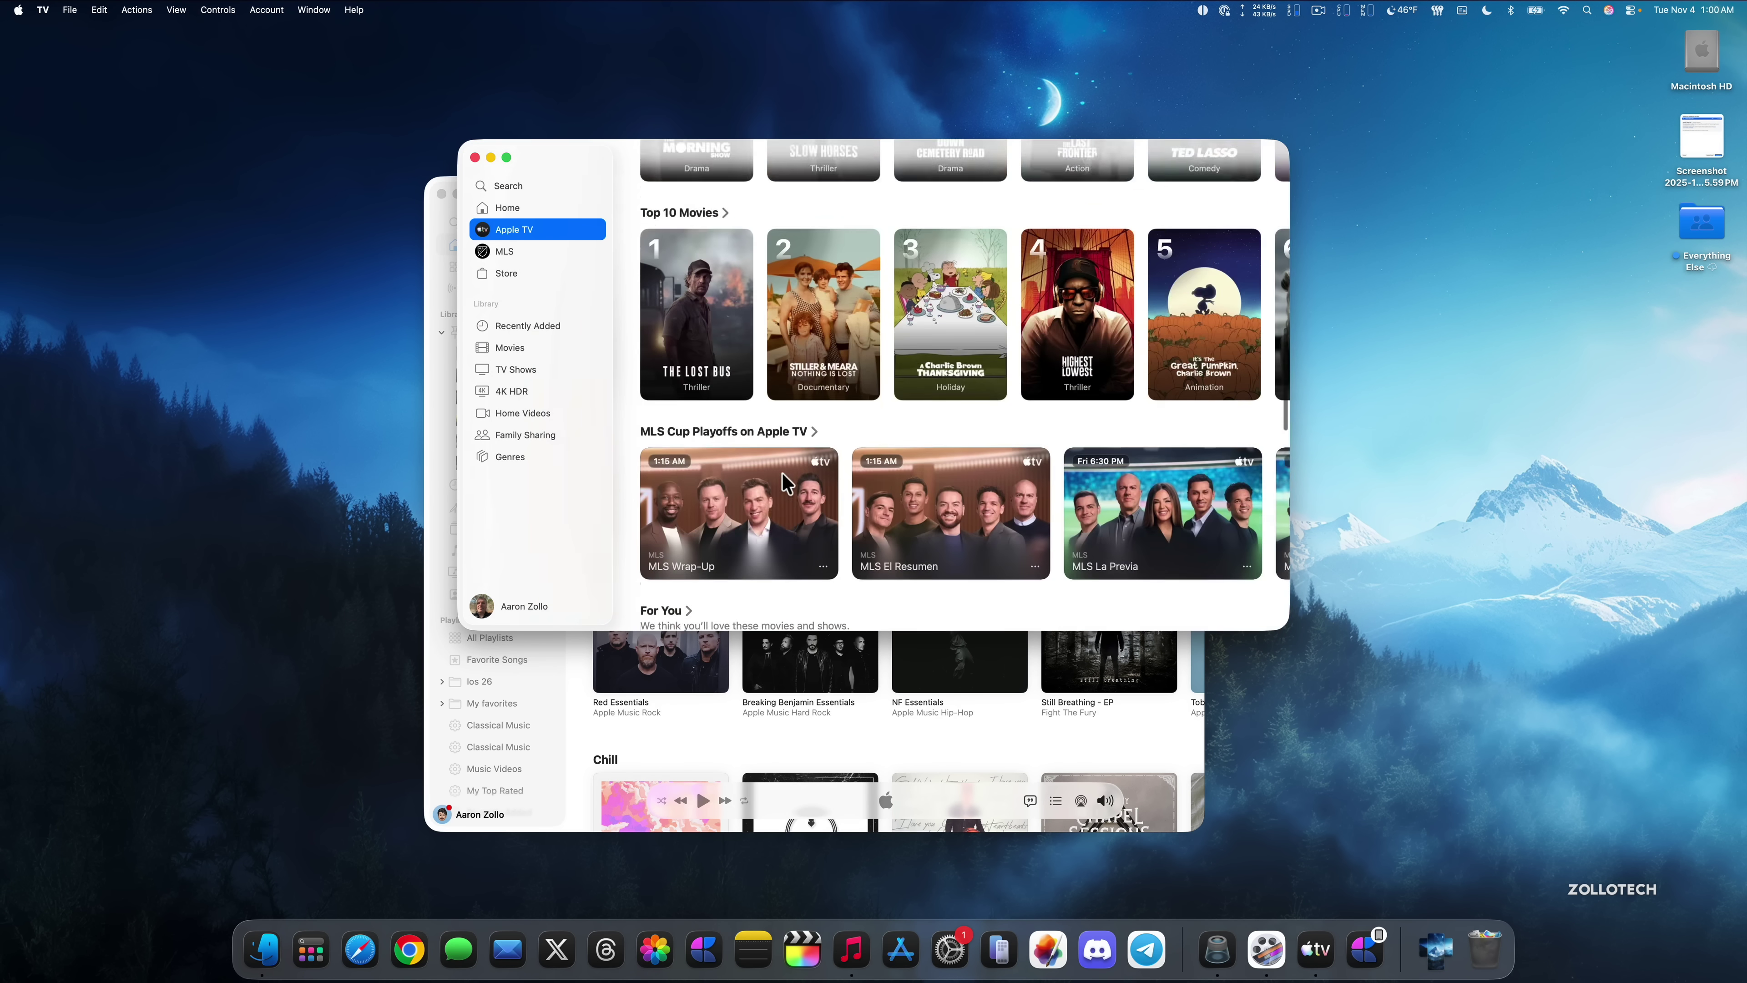
{"action": "left_click", "coordinate": [44, 10]}
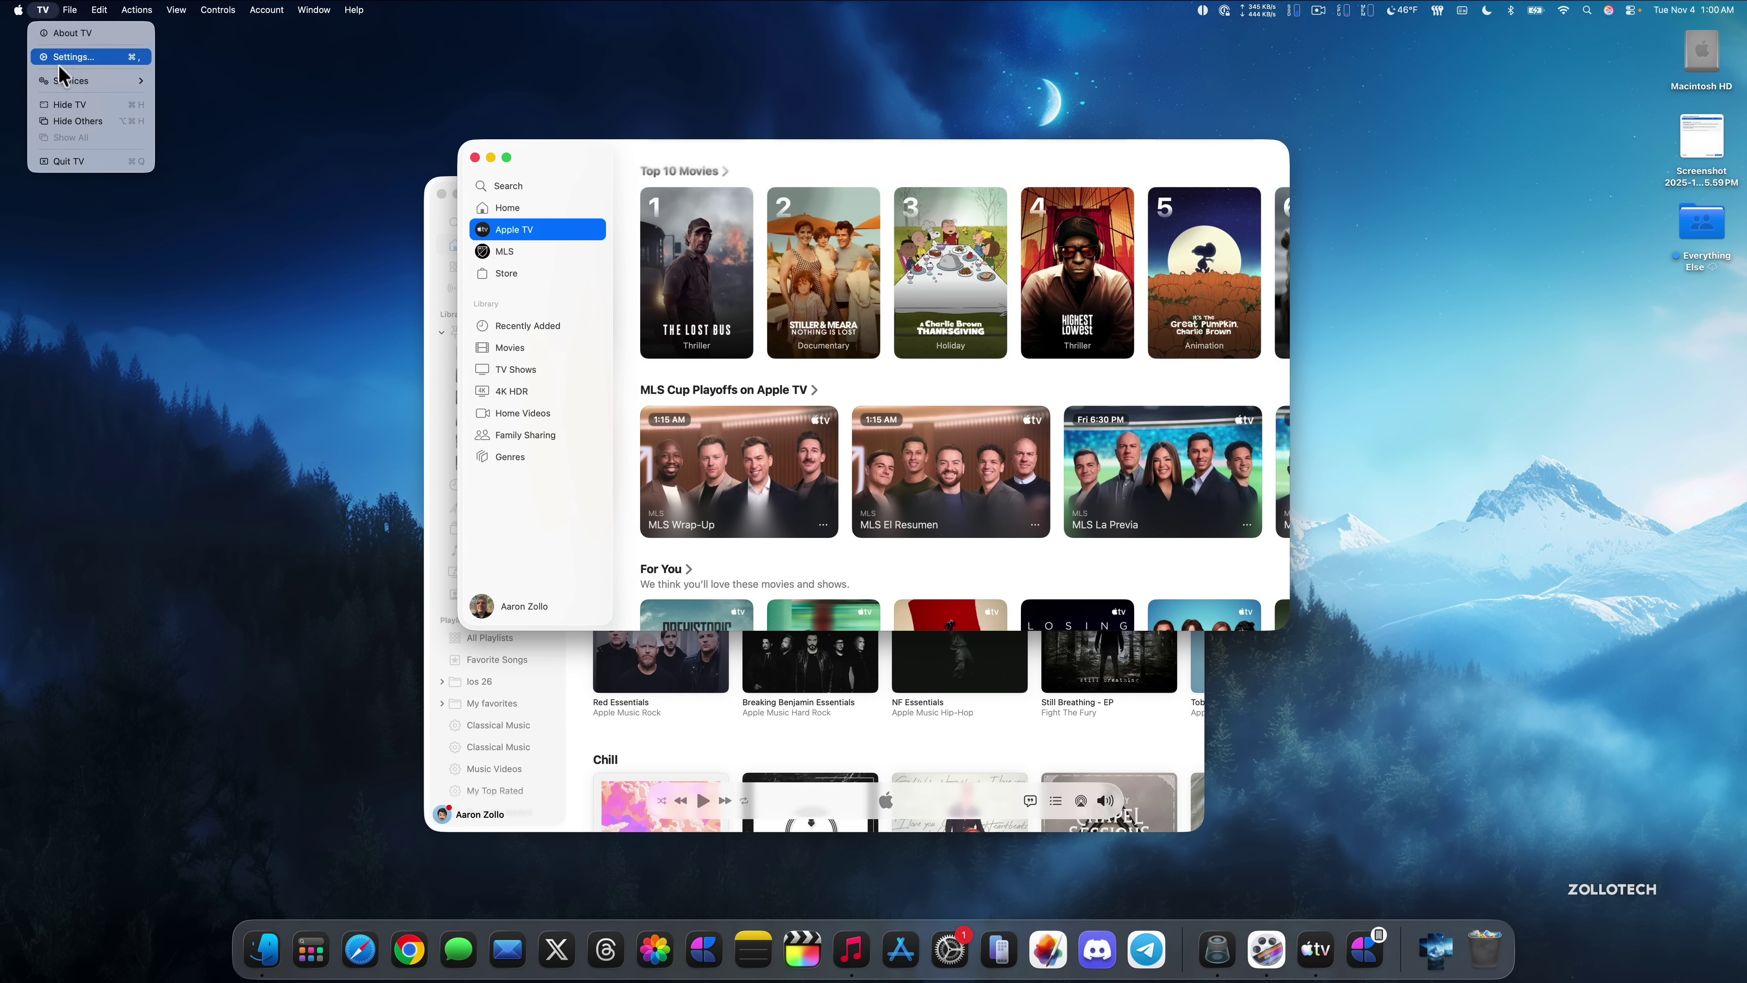
{"action": "left_click", "coordinate": [72, 162]}
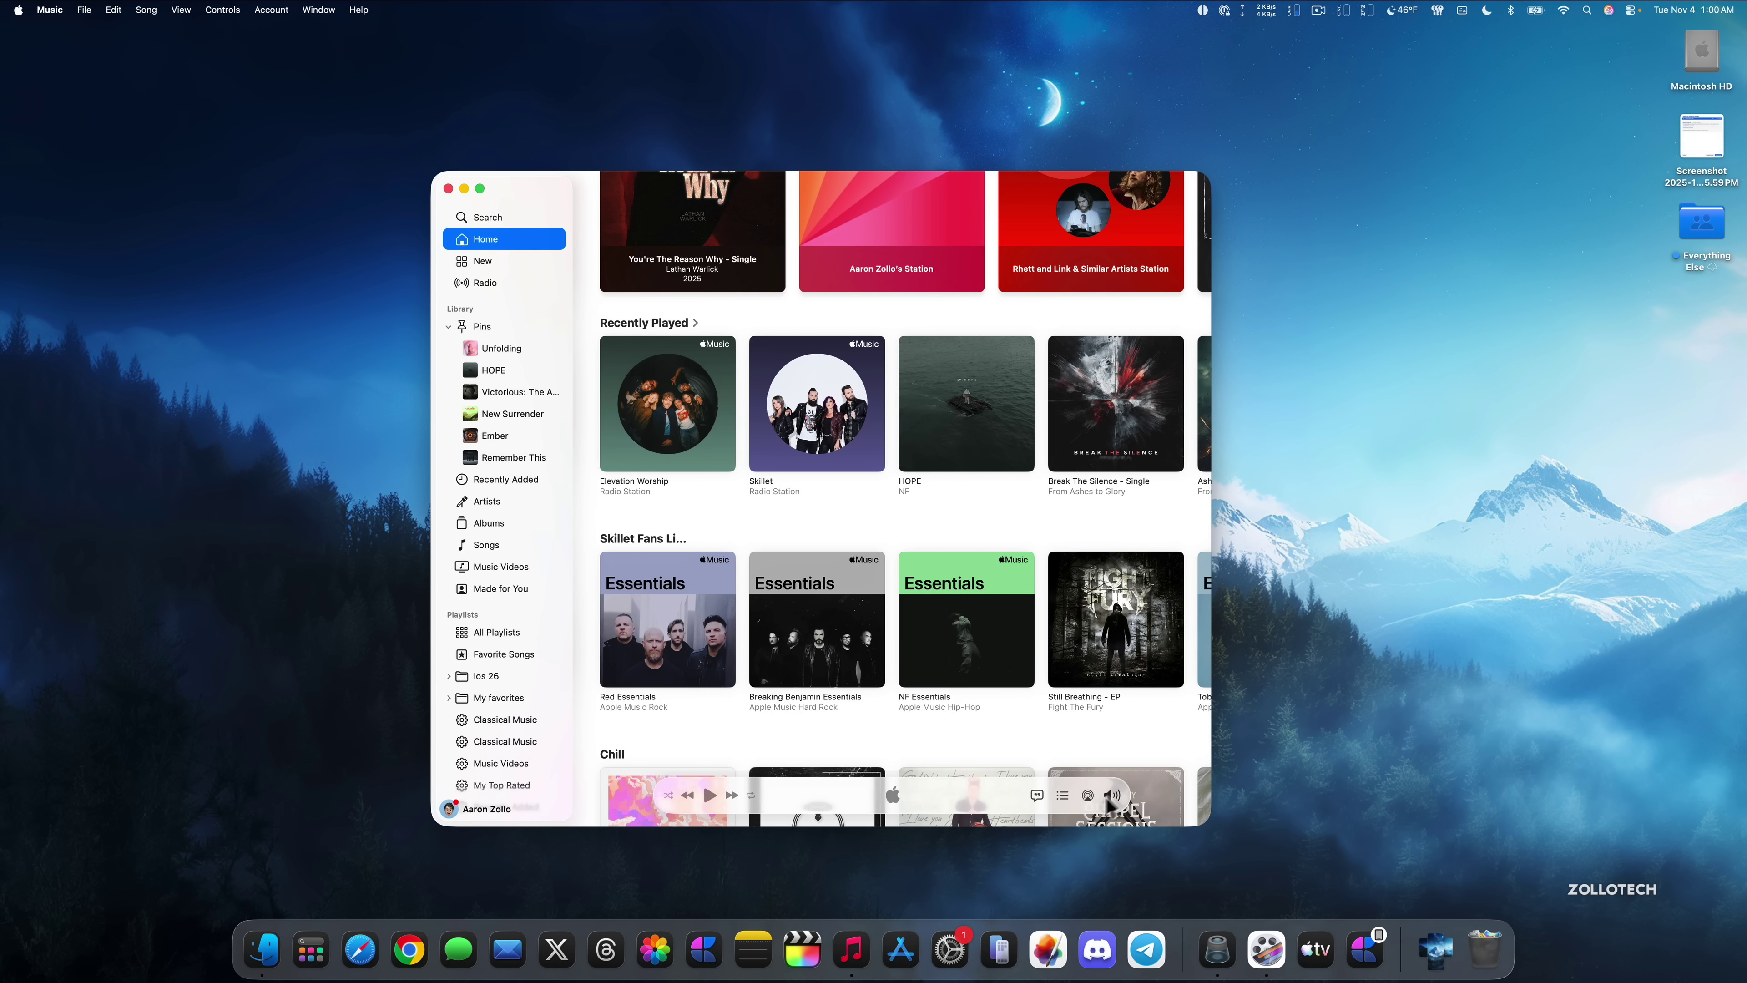
{"action": "left_click", "coordinate": [1087, 795]}
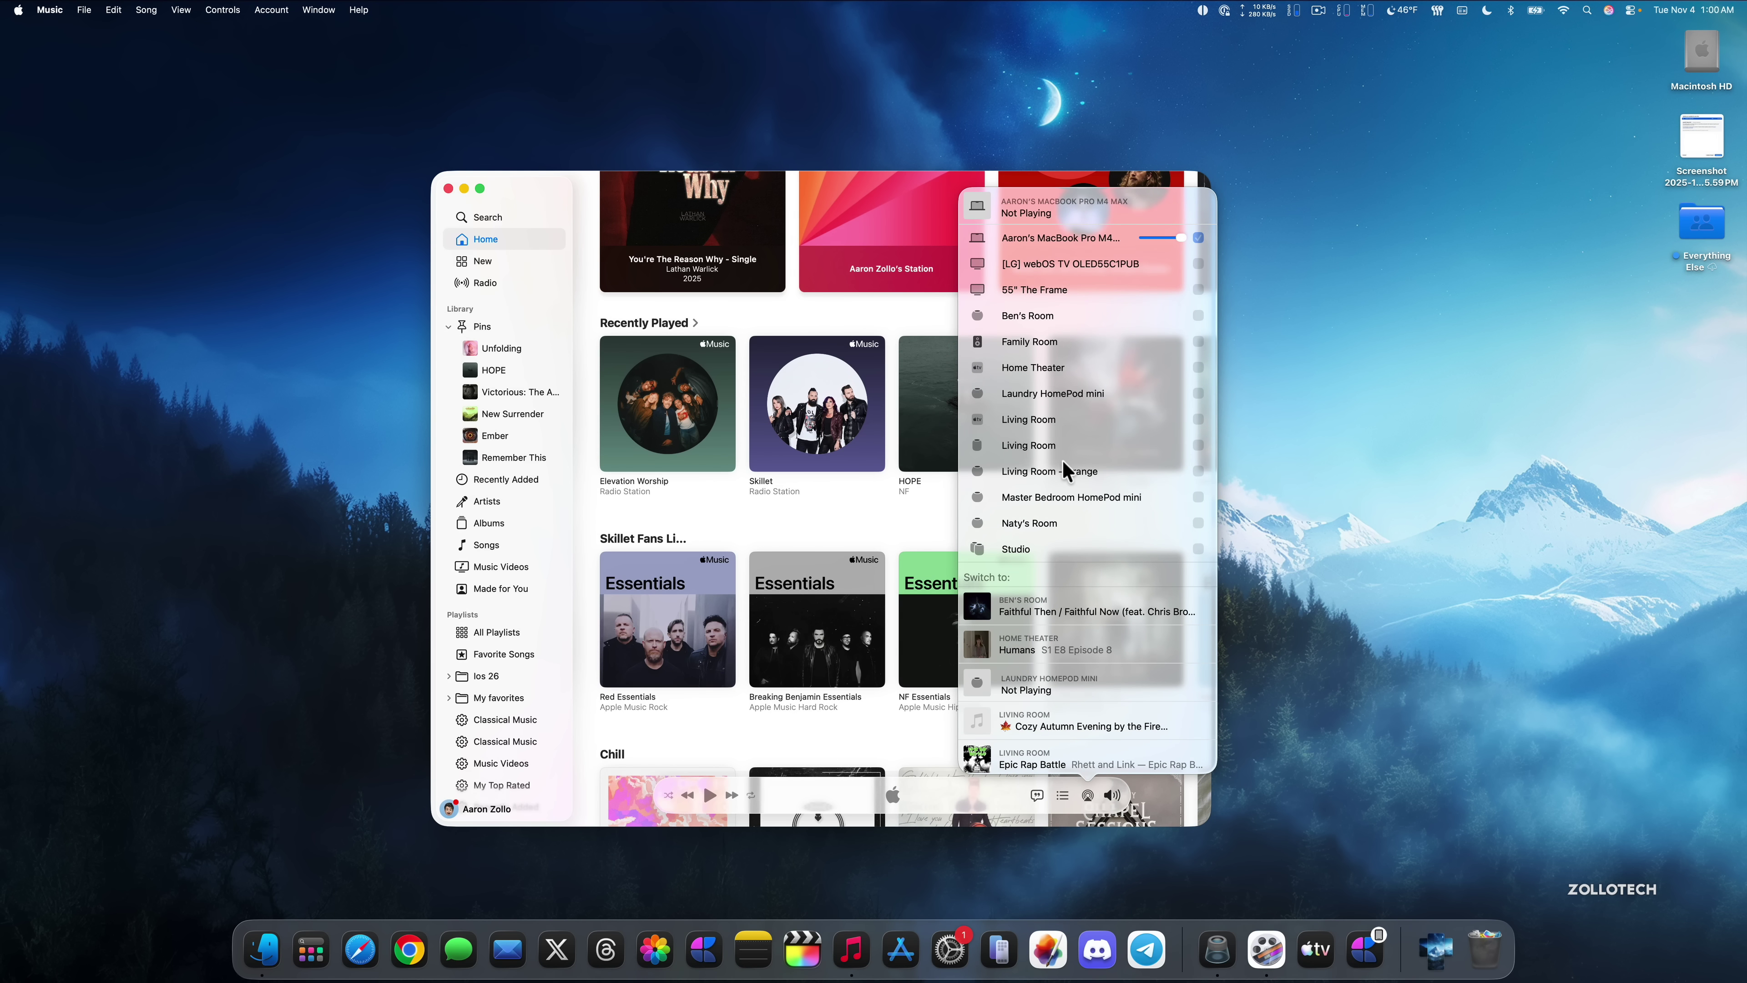
{"action": "left_click", "coordinate": [50, 10]}
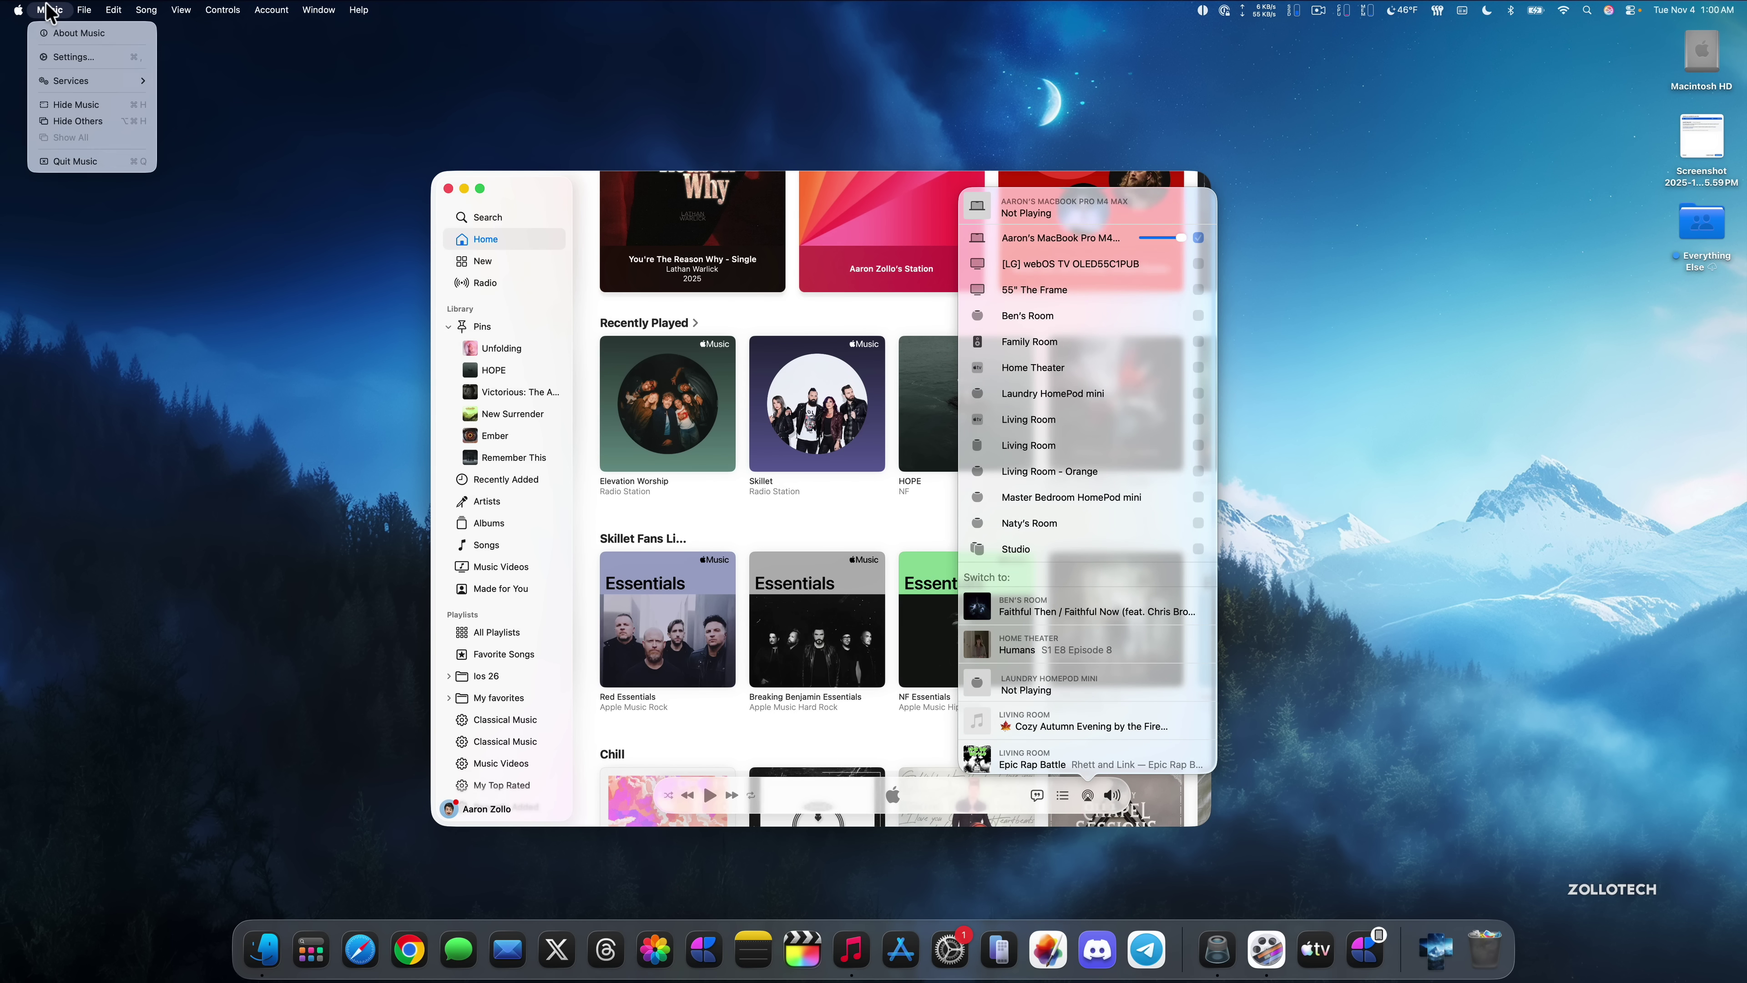
{"action": "left_click", "coordinate": [68, 58]}
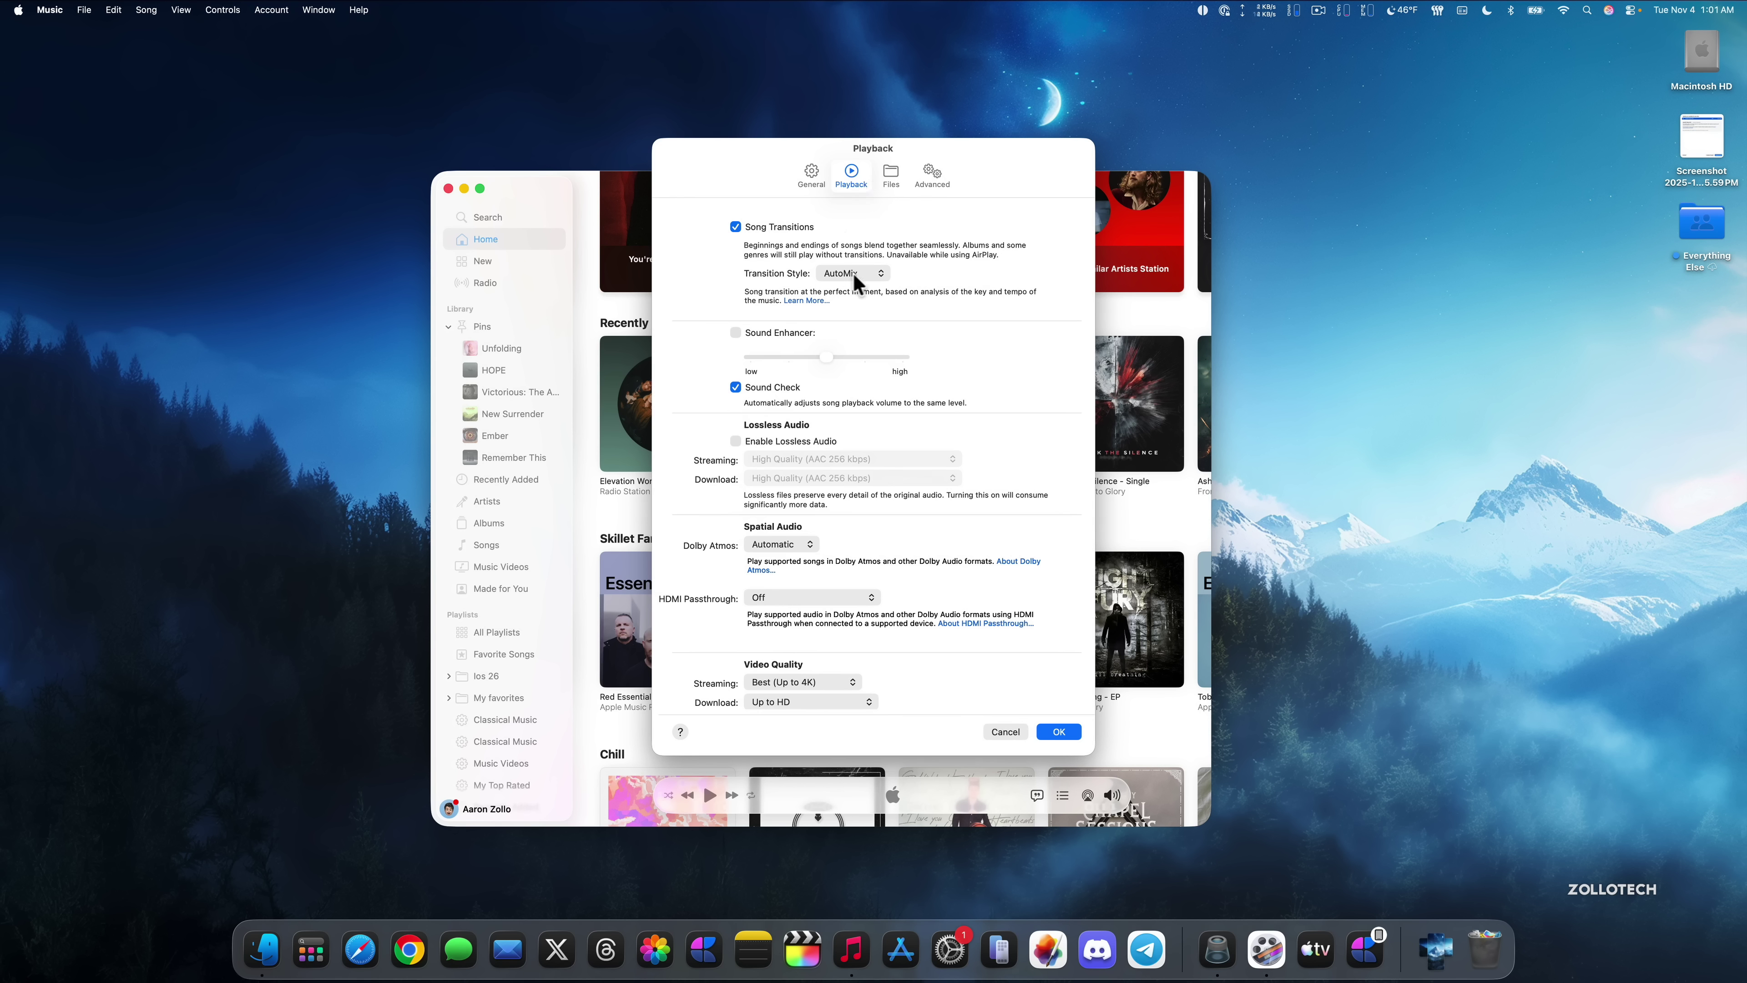
{"action": "left_click", "coordinate": [873, 273]}
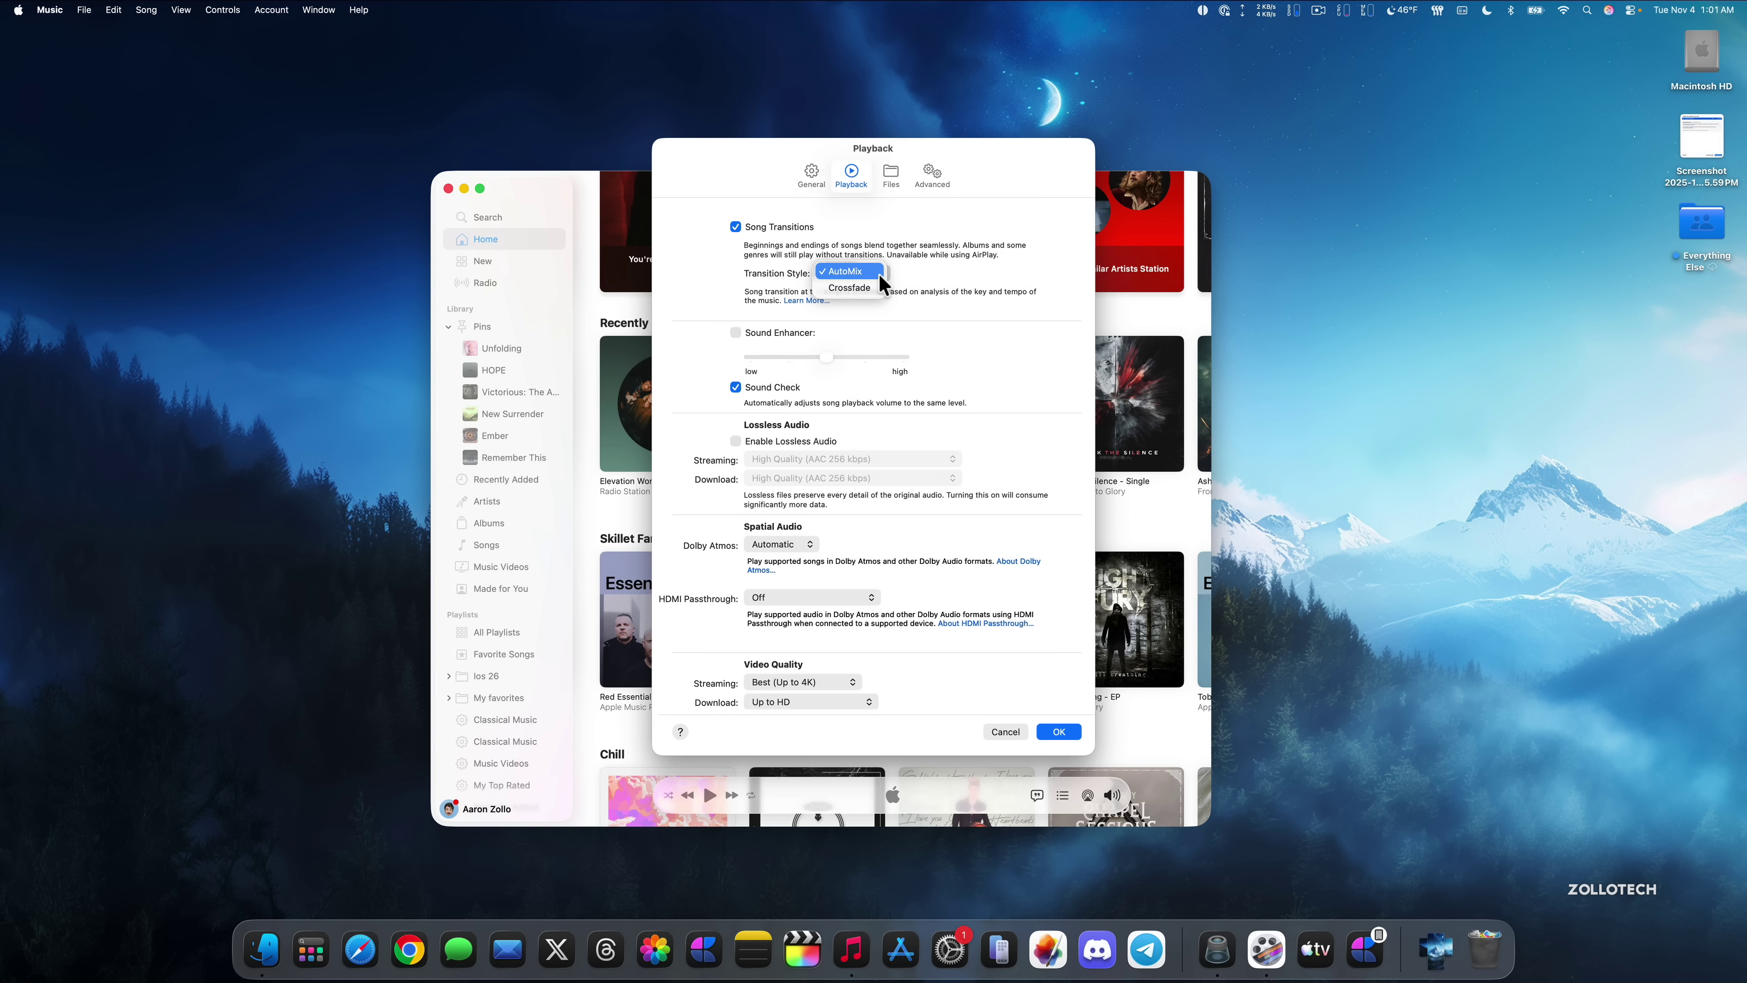
{"action": "left_click", "coordinate": [926, 269]}
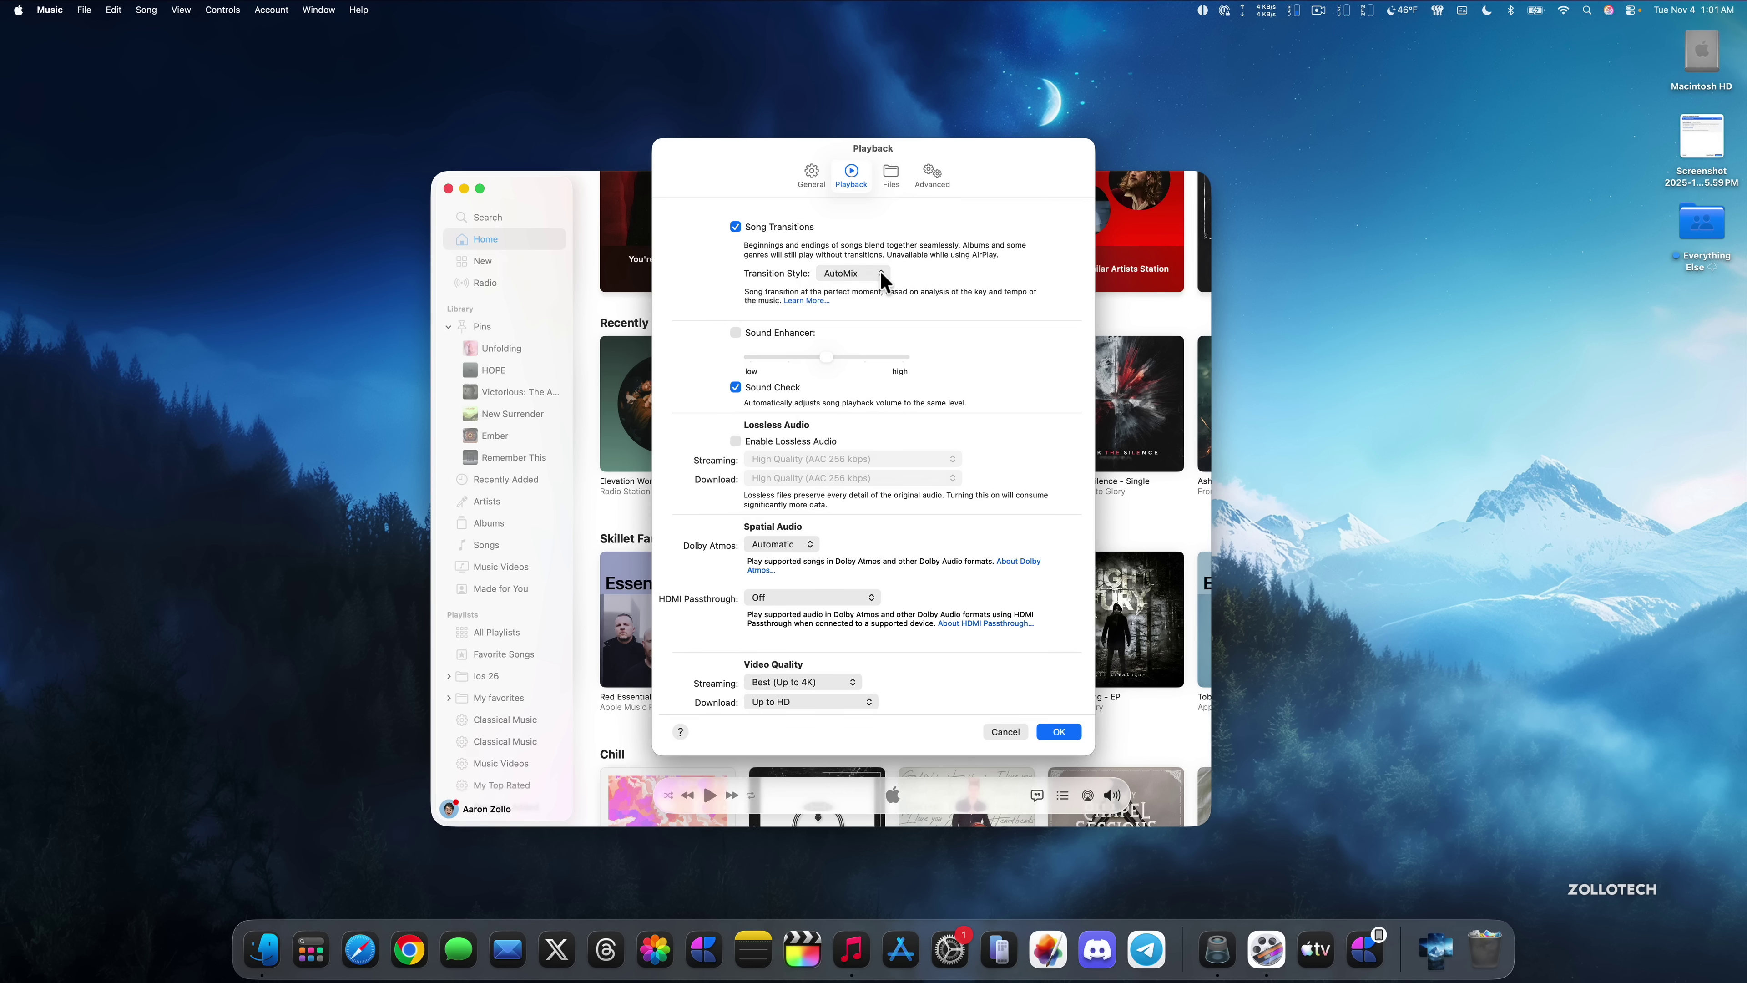
{"action": "left_click", "coordinate": [1006, 730]}
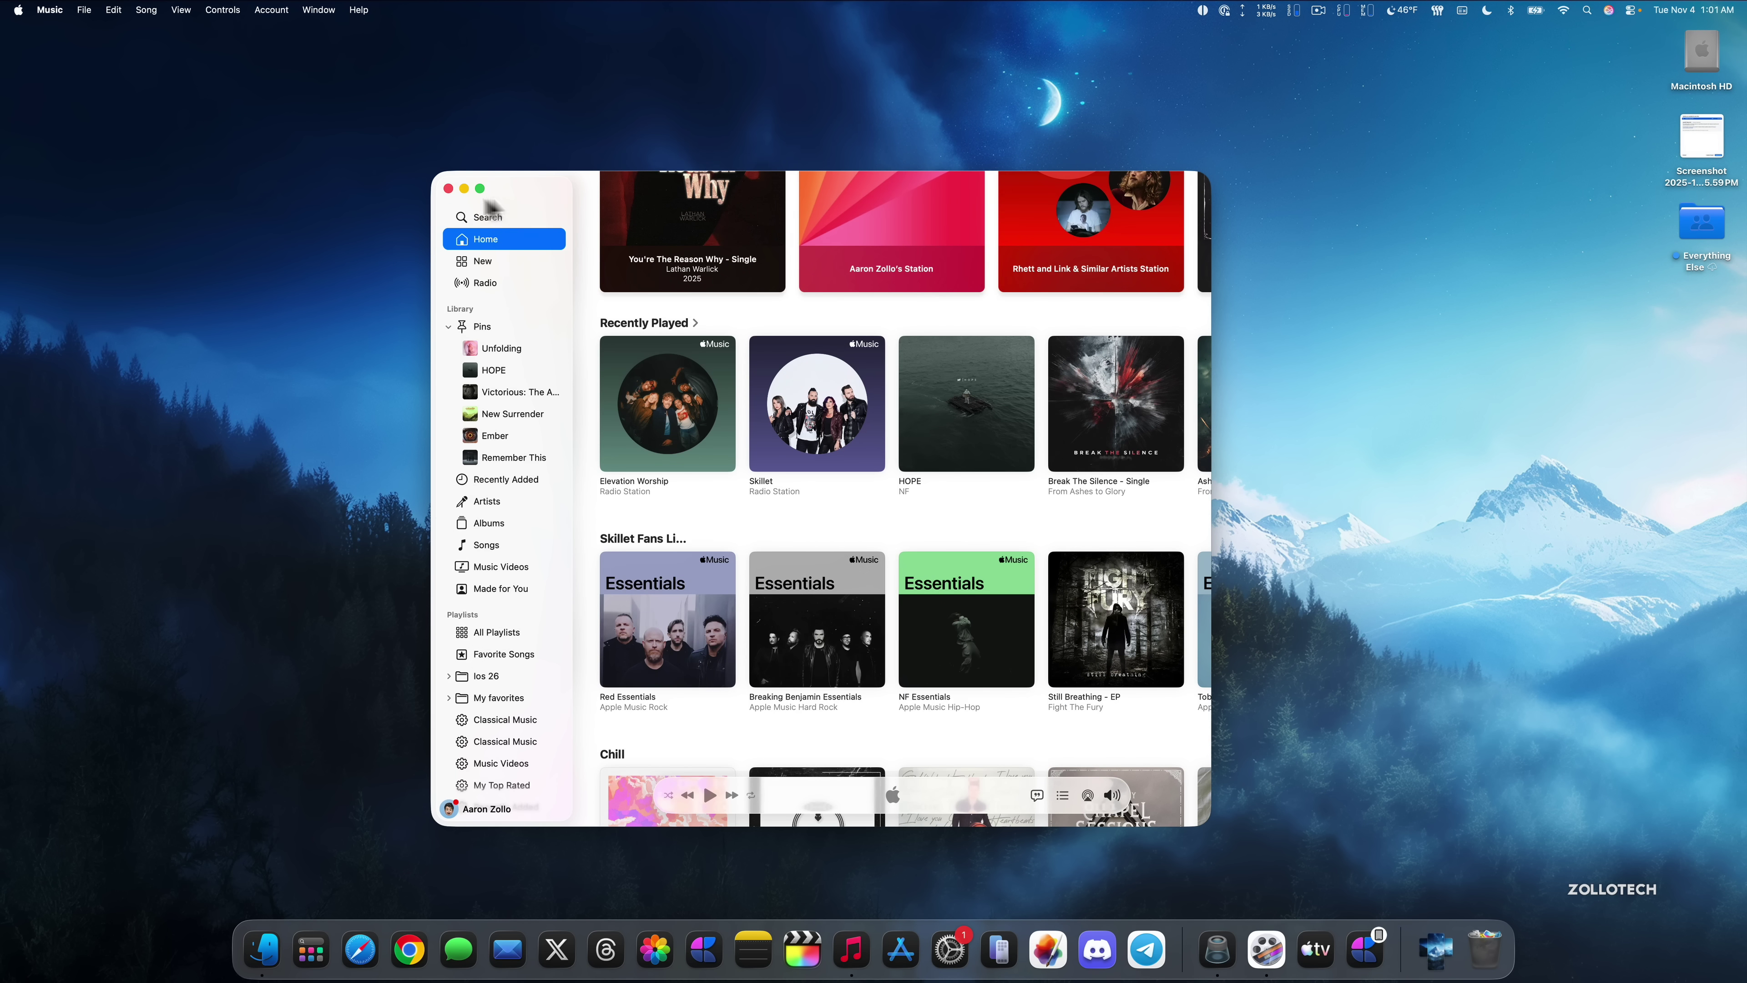
Step: Hide Music and review Siri's language options in Apple Intelligence & Siri, keeping English (United States)
{"action": "key", "text": "super+q"}
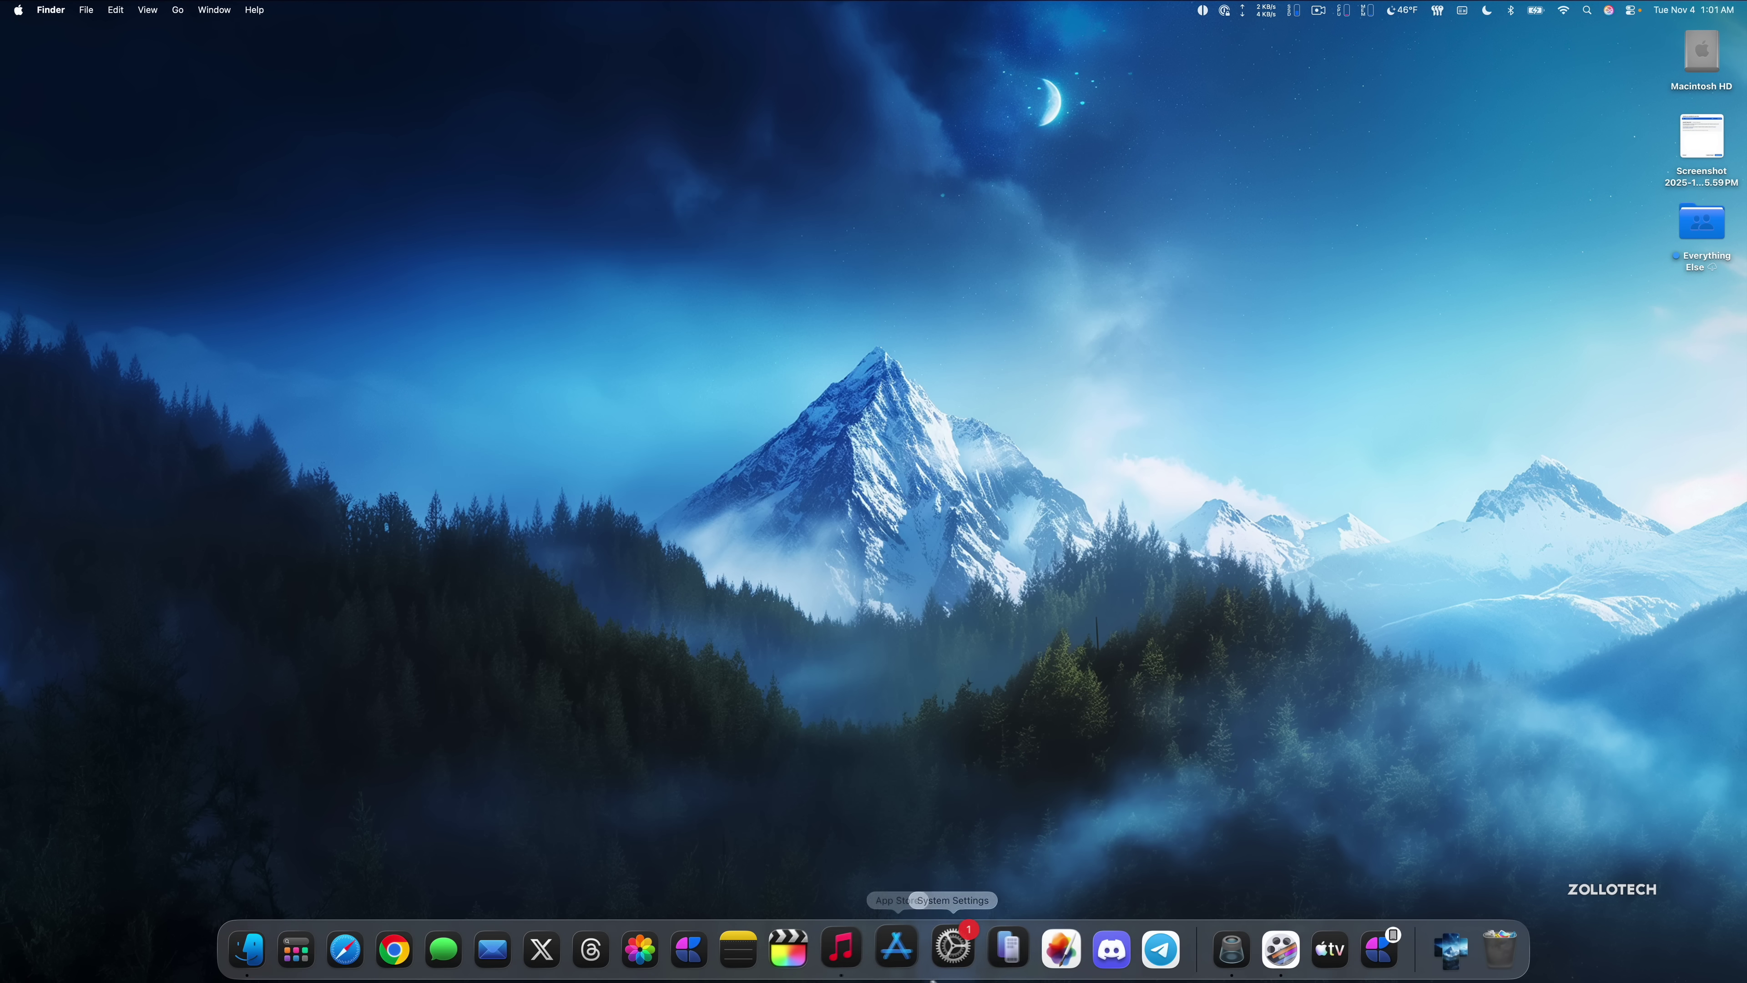
{"action": "left_click", "coordinate": [950, 967]}
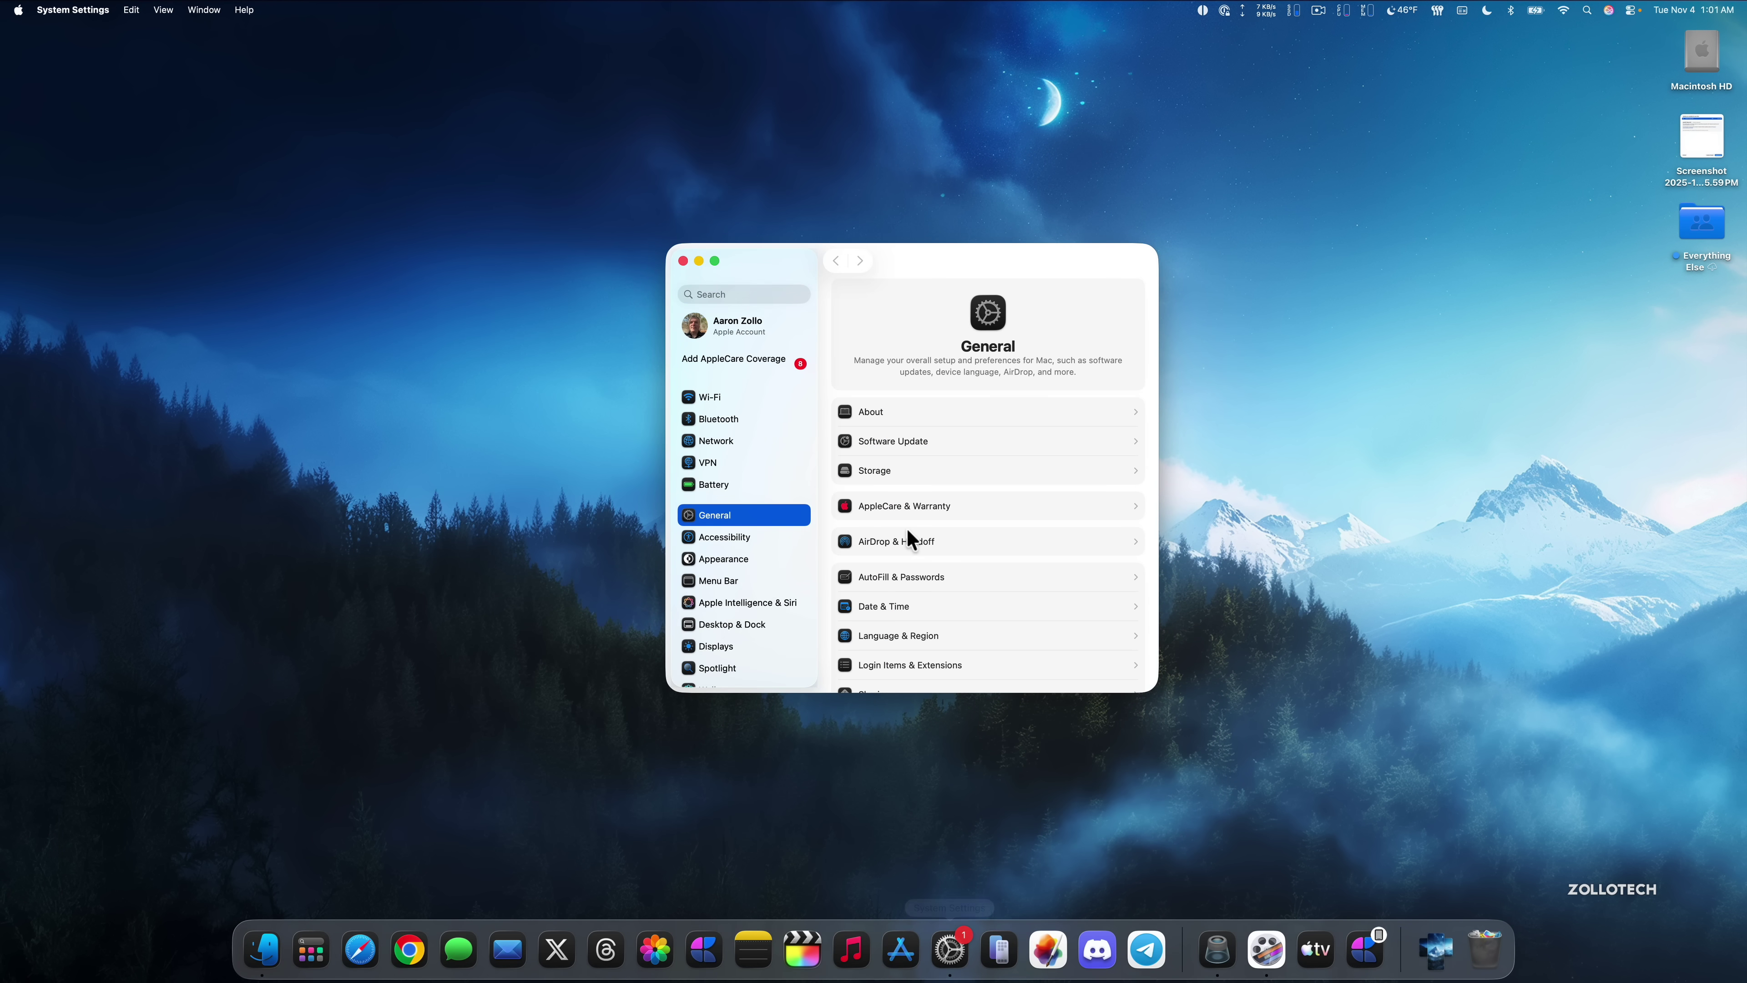
{"action": "left_click", "coordinate": [744, 620]}
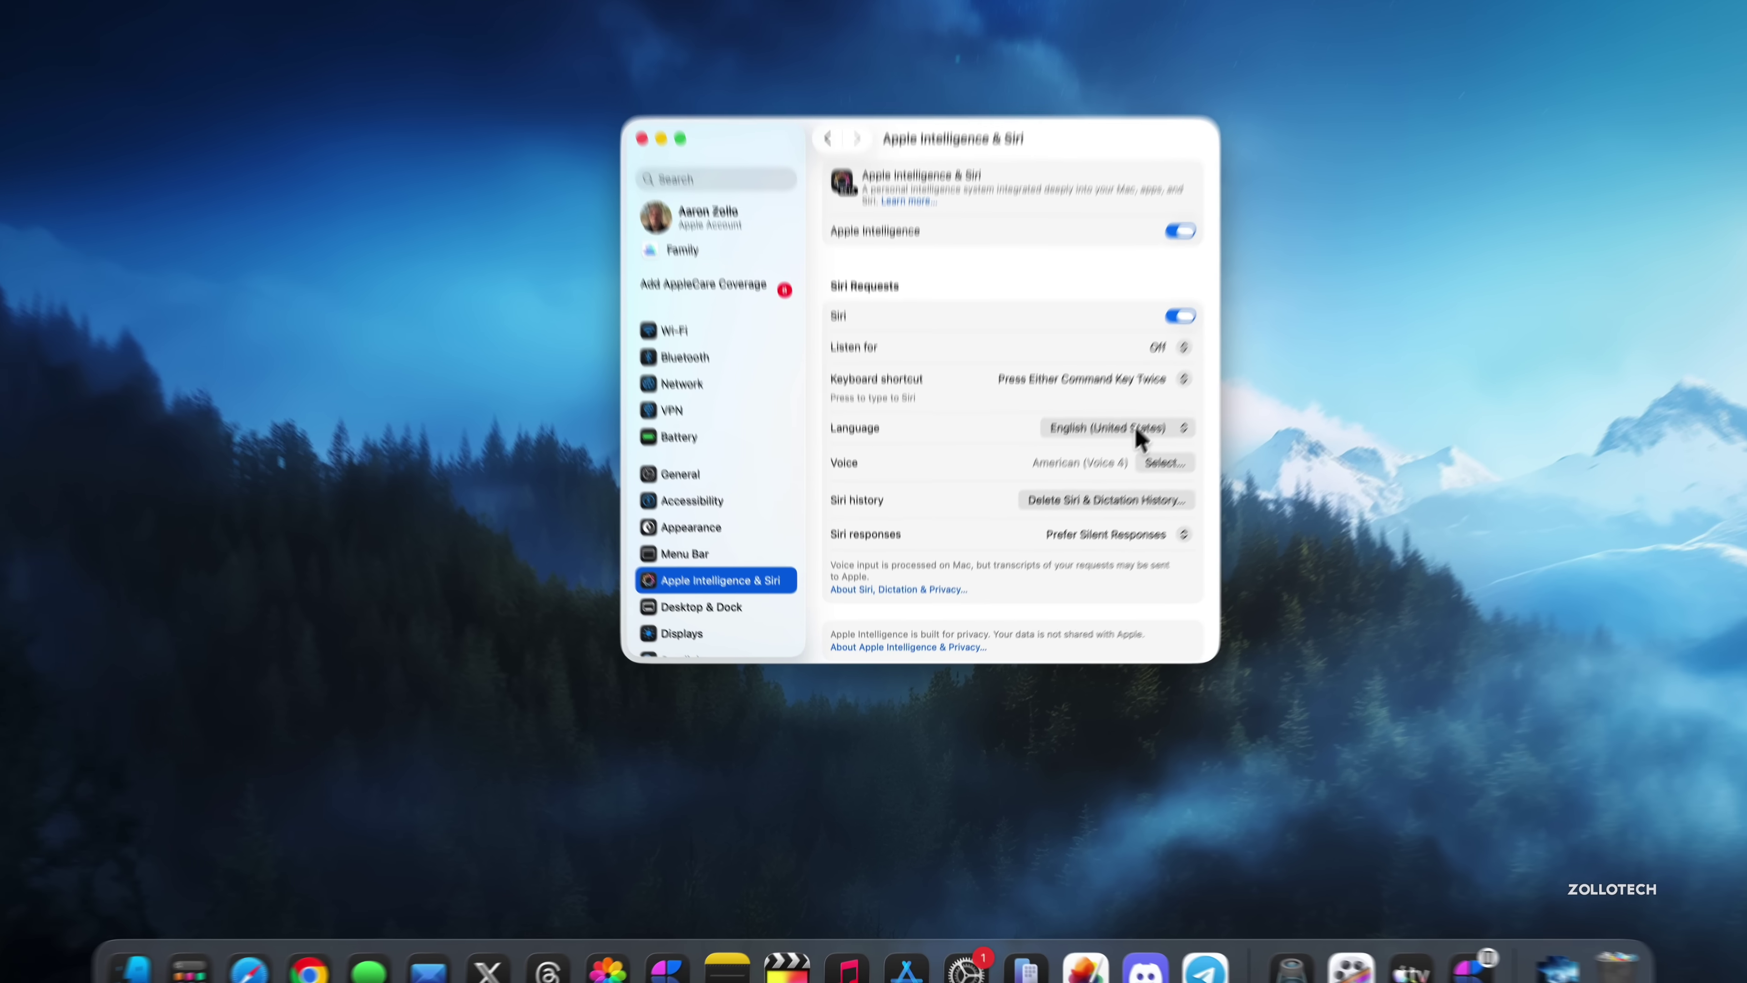
{"action": "left_click", "coordinate": [1088, 498]}
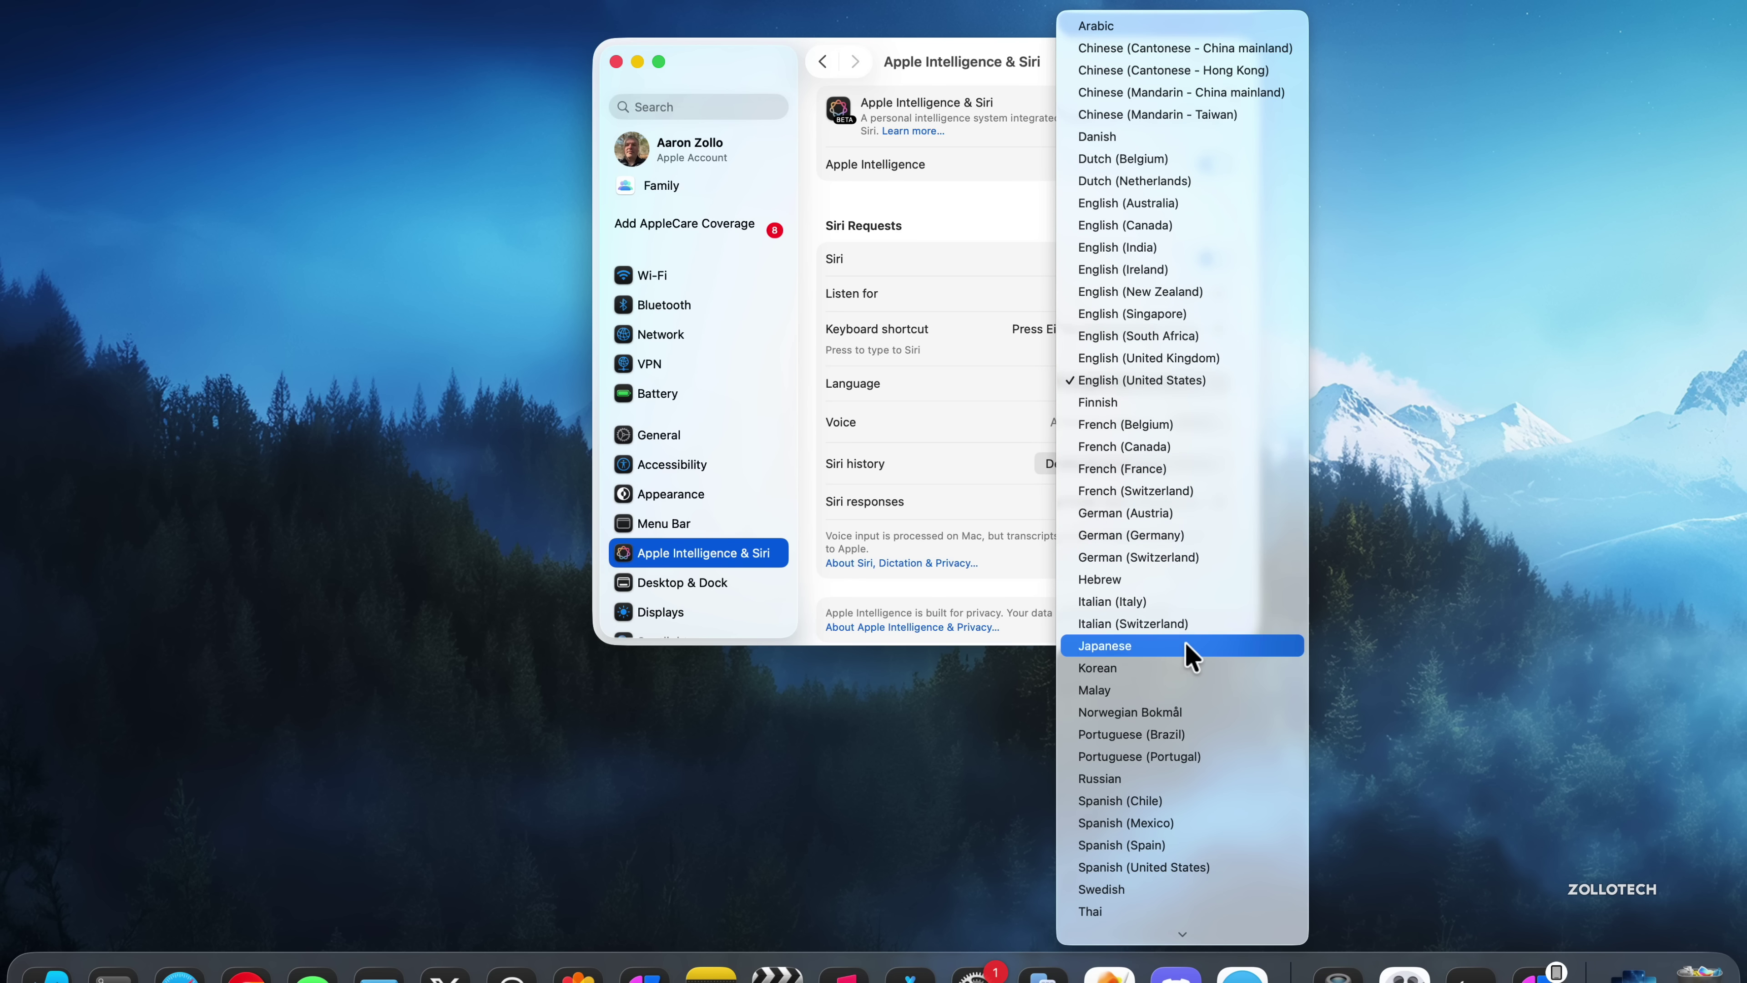
{"action": "mouse_move", "coordinate": [1172, 935]}
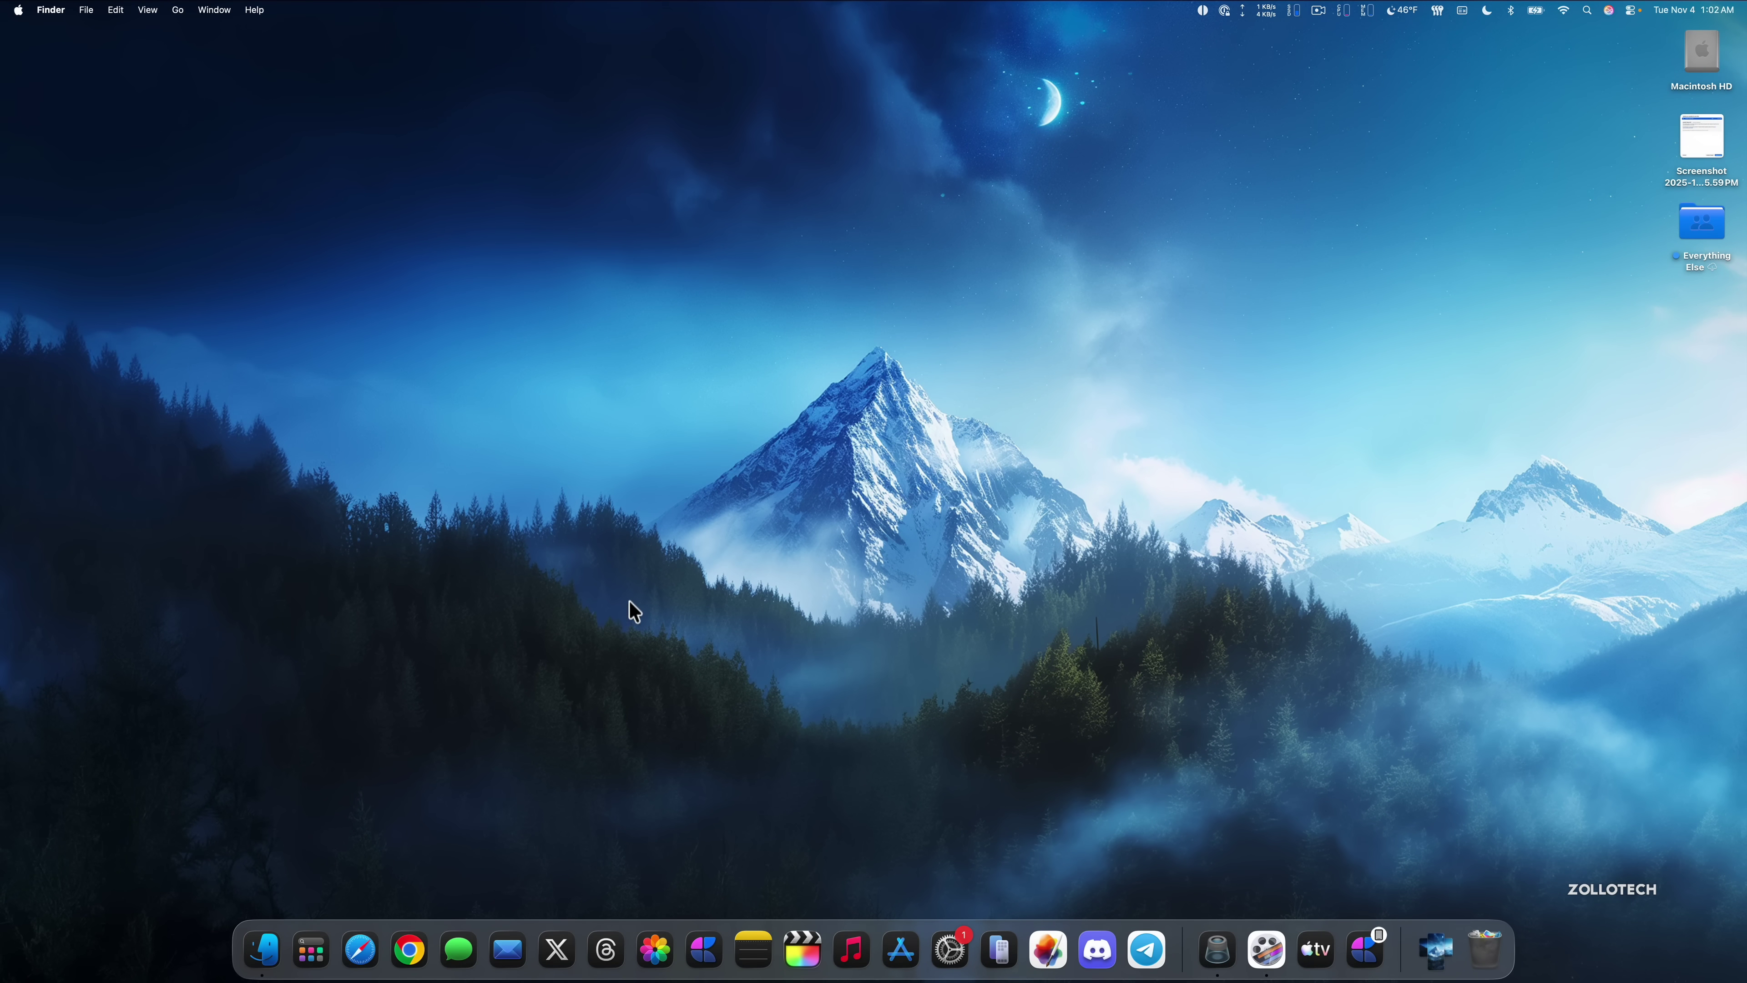
{"action": "left_click", "coordinate": [310, 946]}
{"action": "scroll", "coordinate": [902, 448], "scroll_direction": "down", "scroll_amount": 15}
{"action": "scroll", "coordinate": [901, 448], "scroll_direction": "down", "scroll_amount": 8}
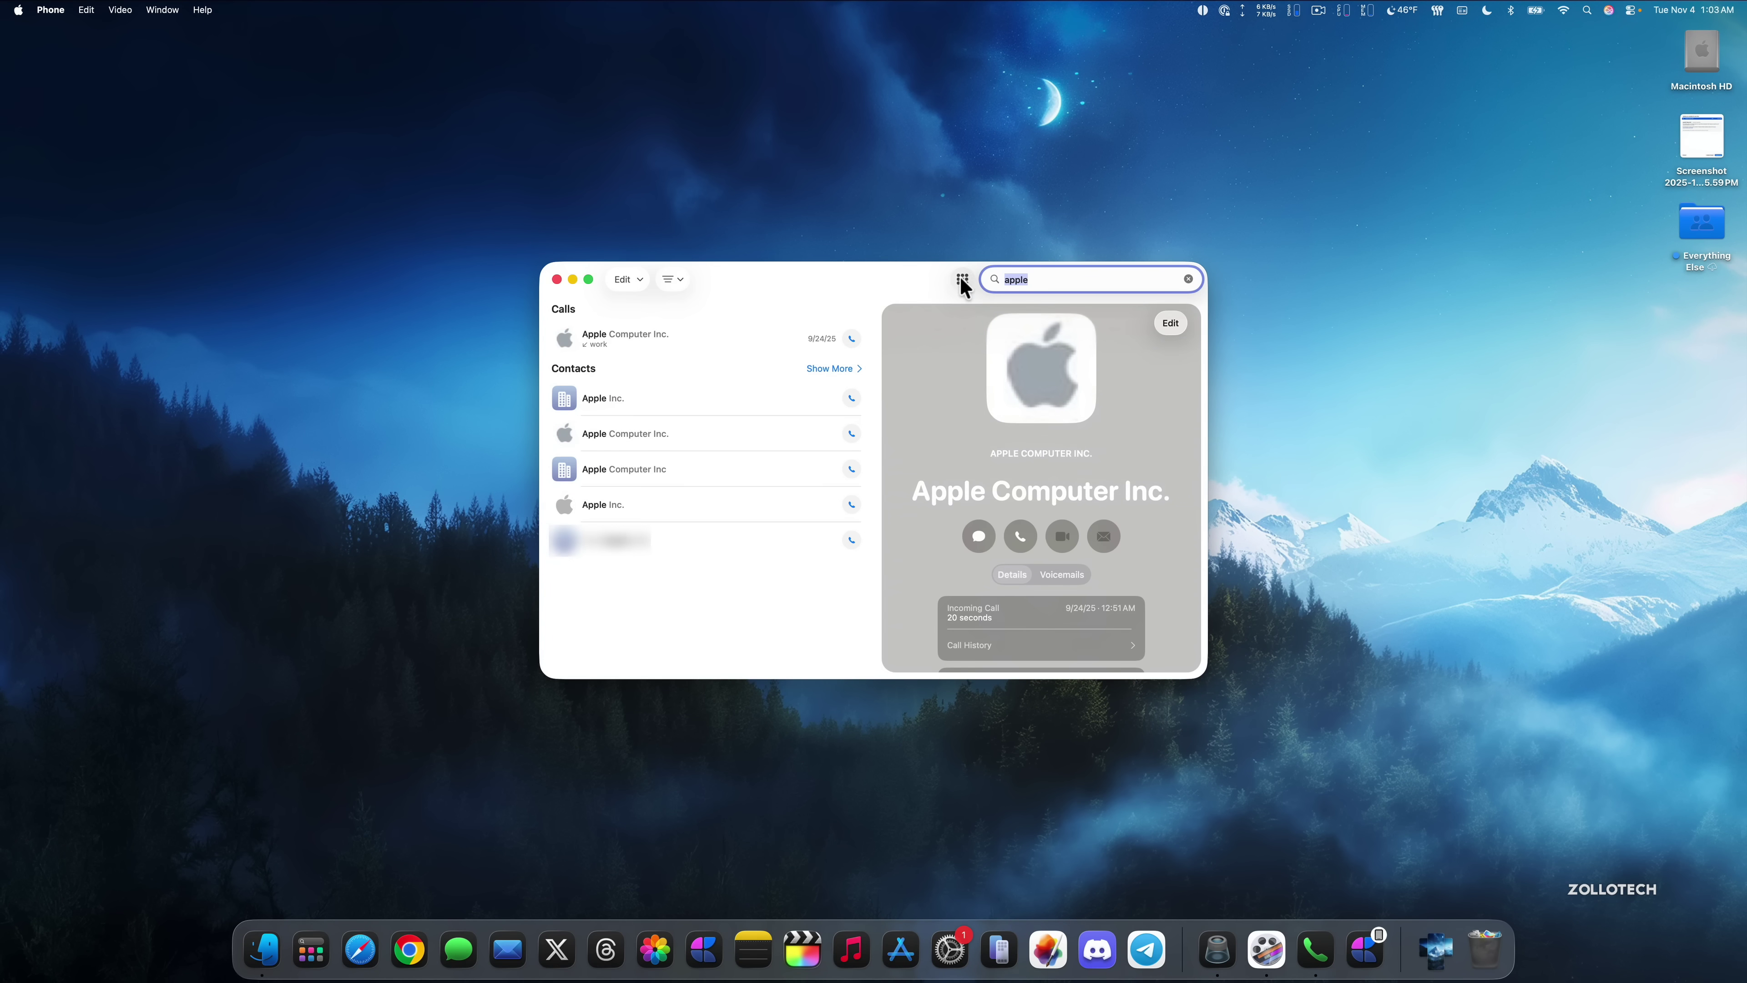
{"action": "left_click", "coordinate": [961, 279]}
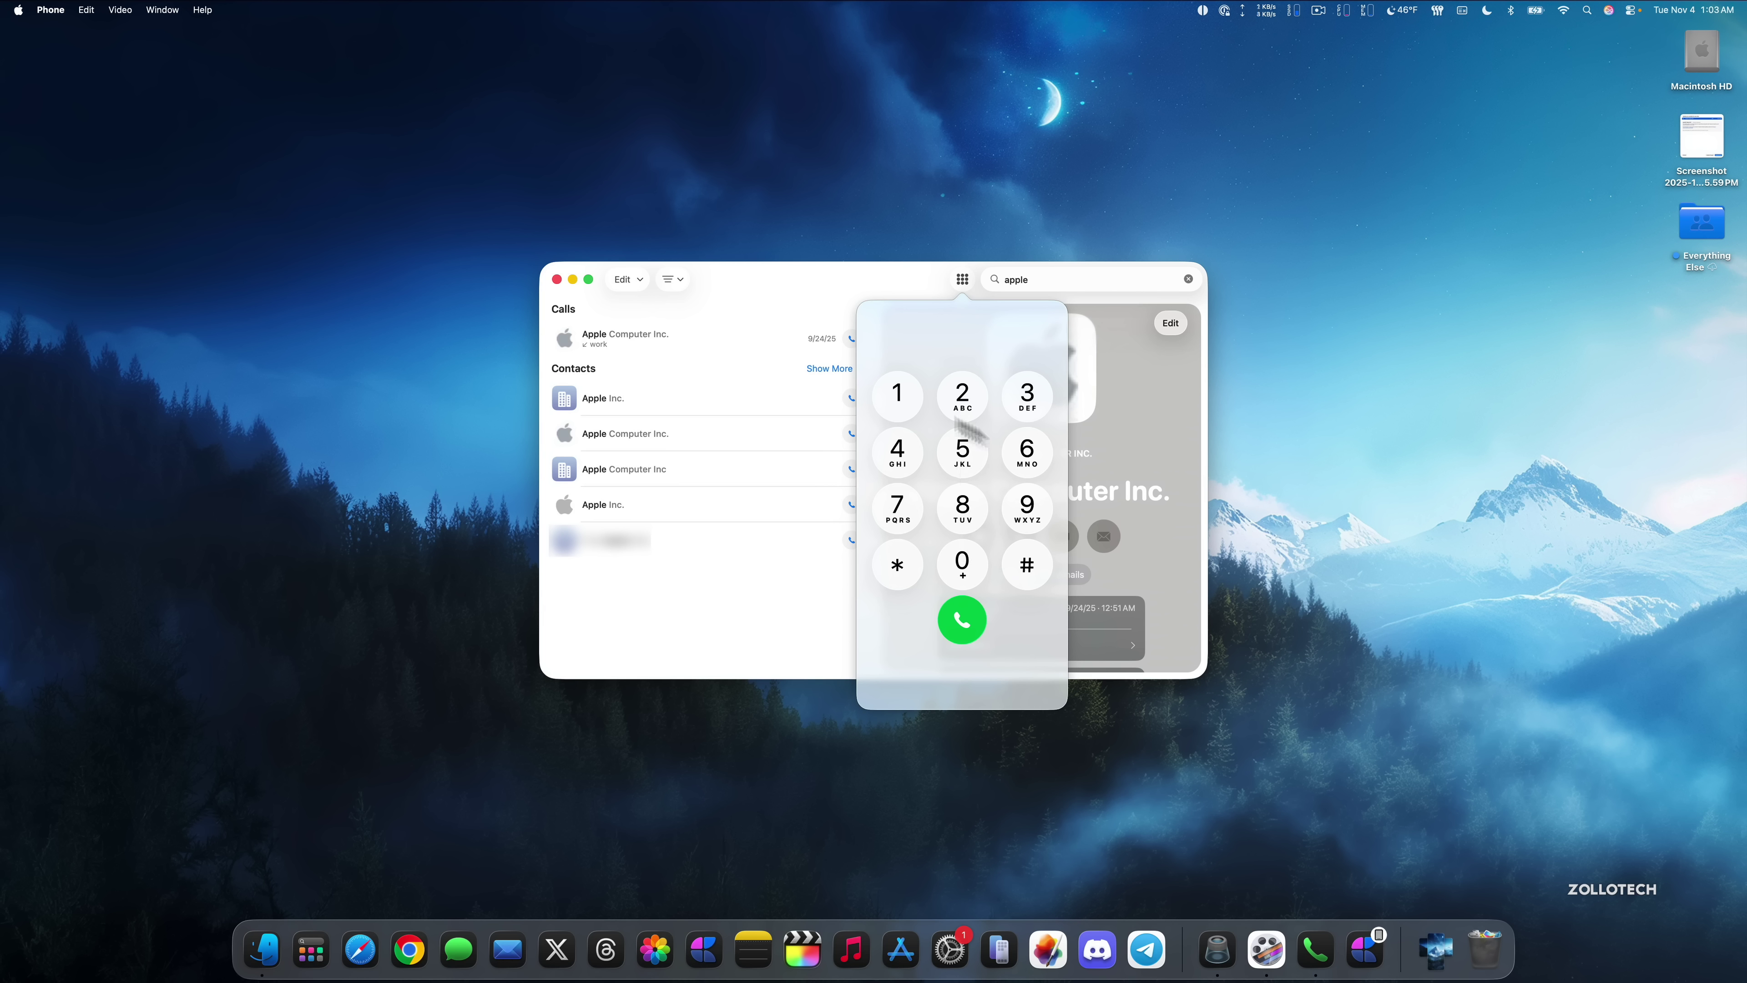
Step: Quit Phone and turn on Communication Safety in System Settings' Screen Time pane
{"action": "key", "text": "cmd+q"}
{"action": "left_click", "coordinate": [950, 949]}
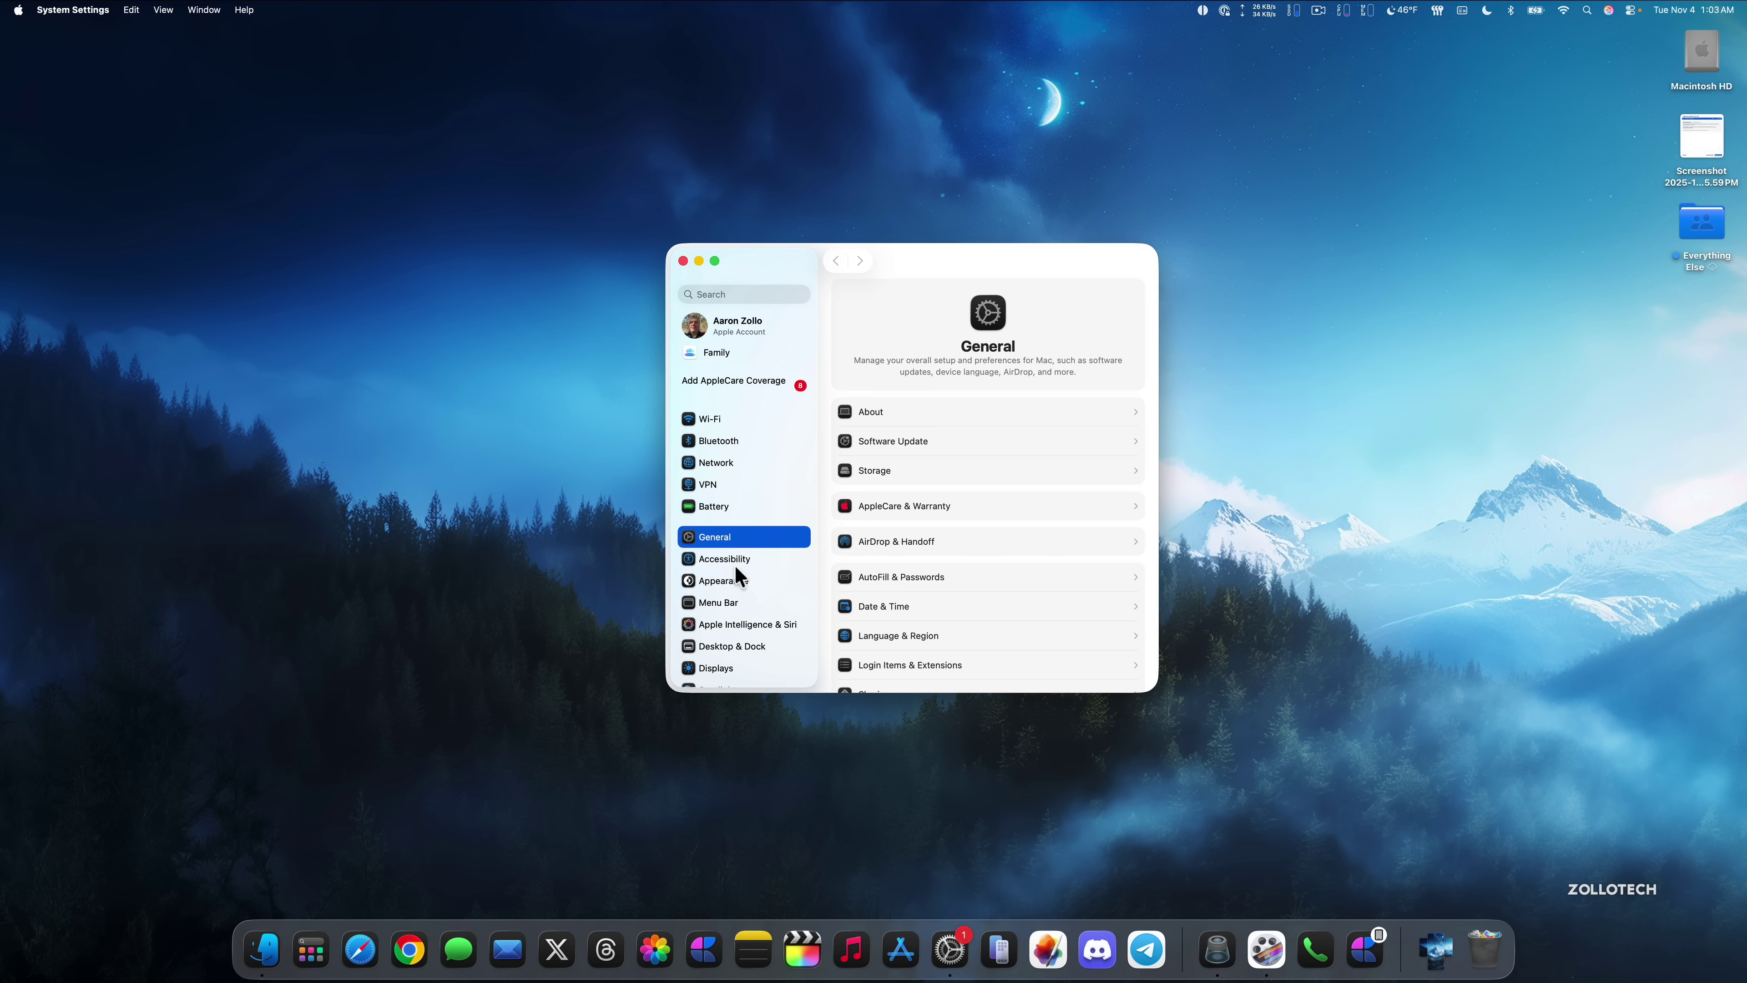
{"action": "scroll", "coordinate": [736, 568], "scroll_direction": "down", "scroll_amount": 5}
{"action": "left_click", "coordinate": [726, 578]}
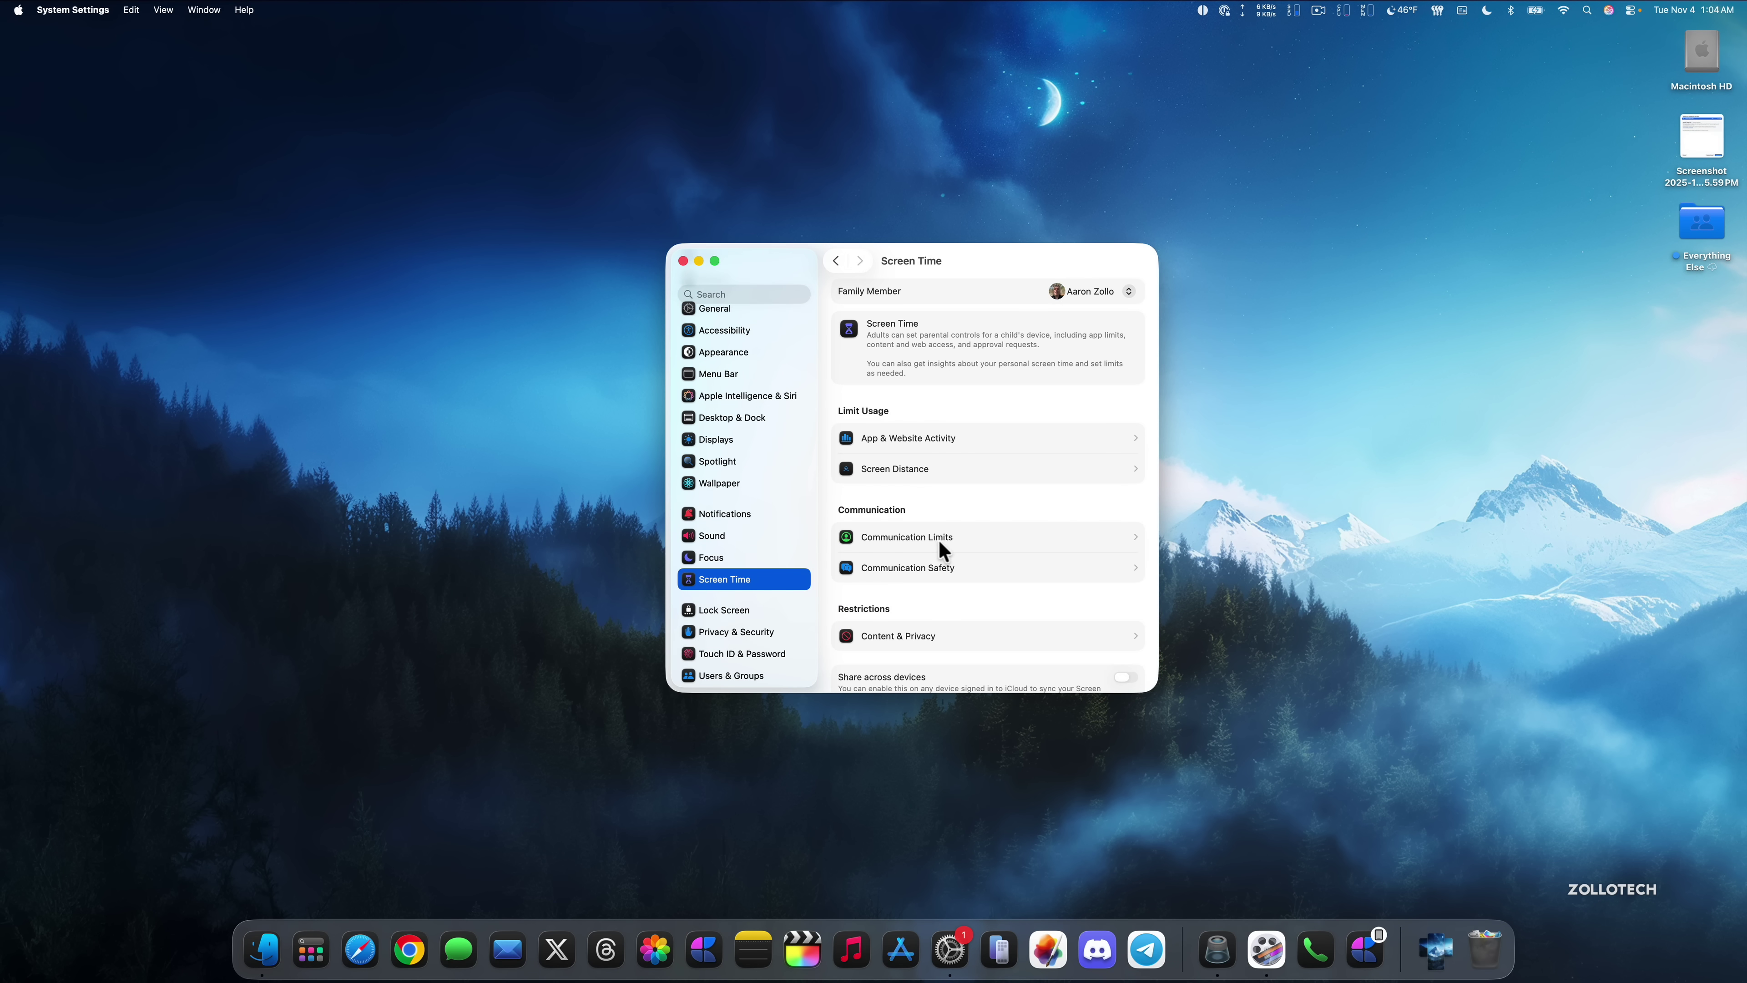
{"action": "left_click", "coordinate": [927, 568]}
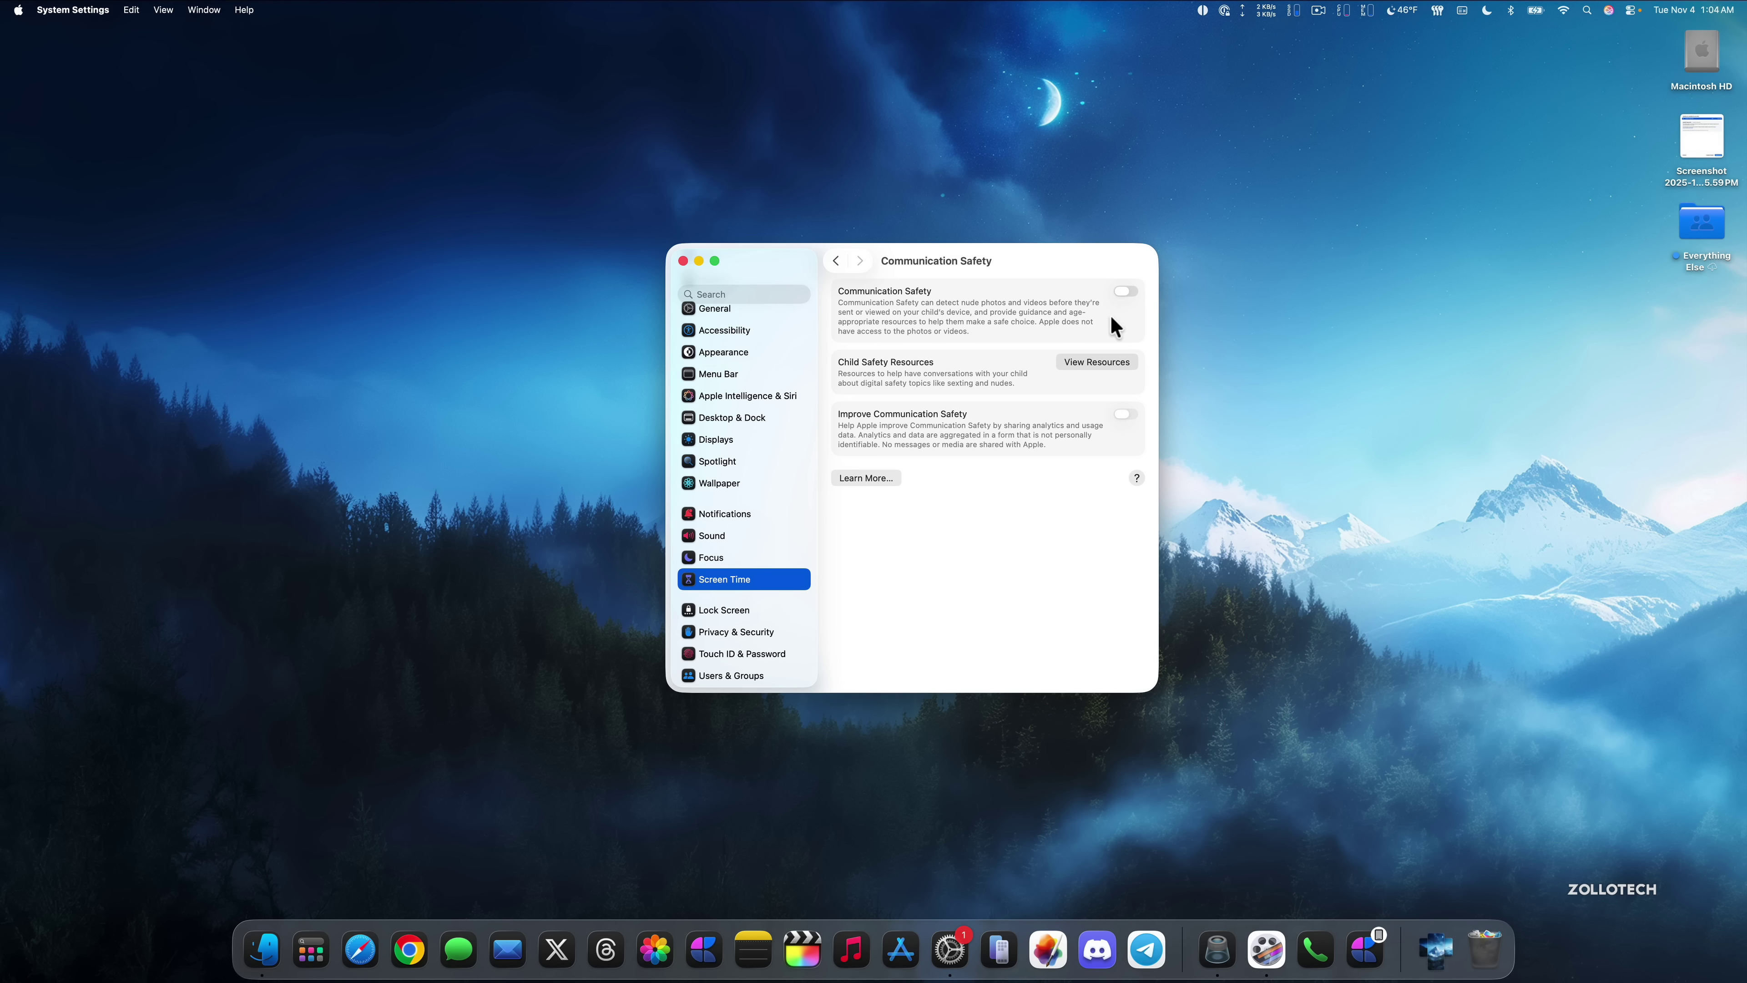
{"action": "left_click", "coordinate": [1123, 292]}
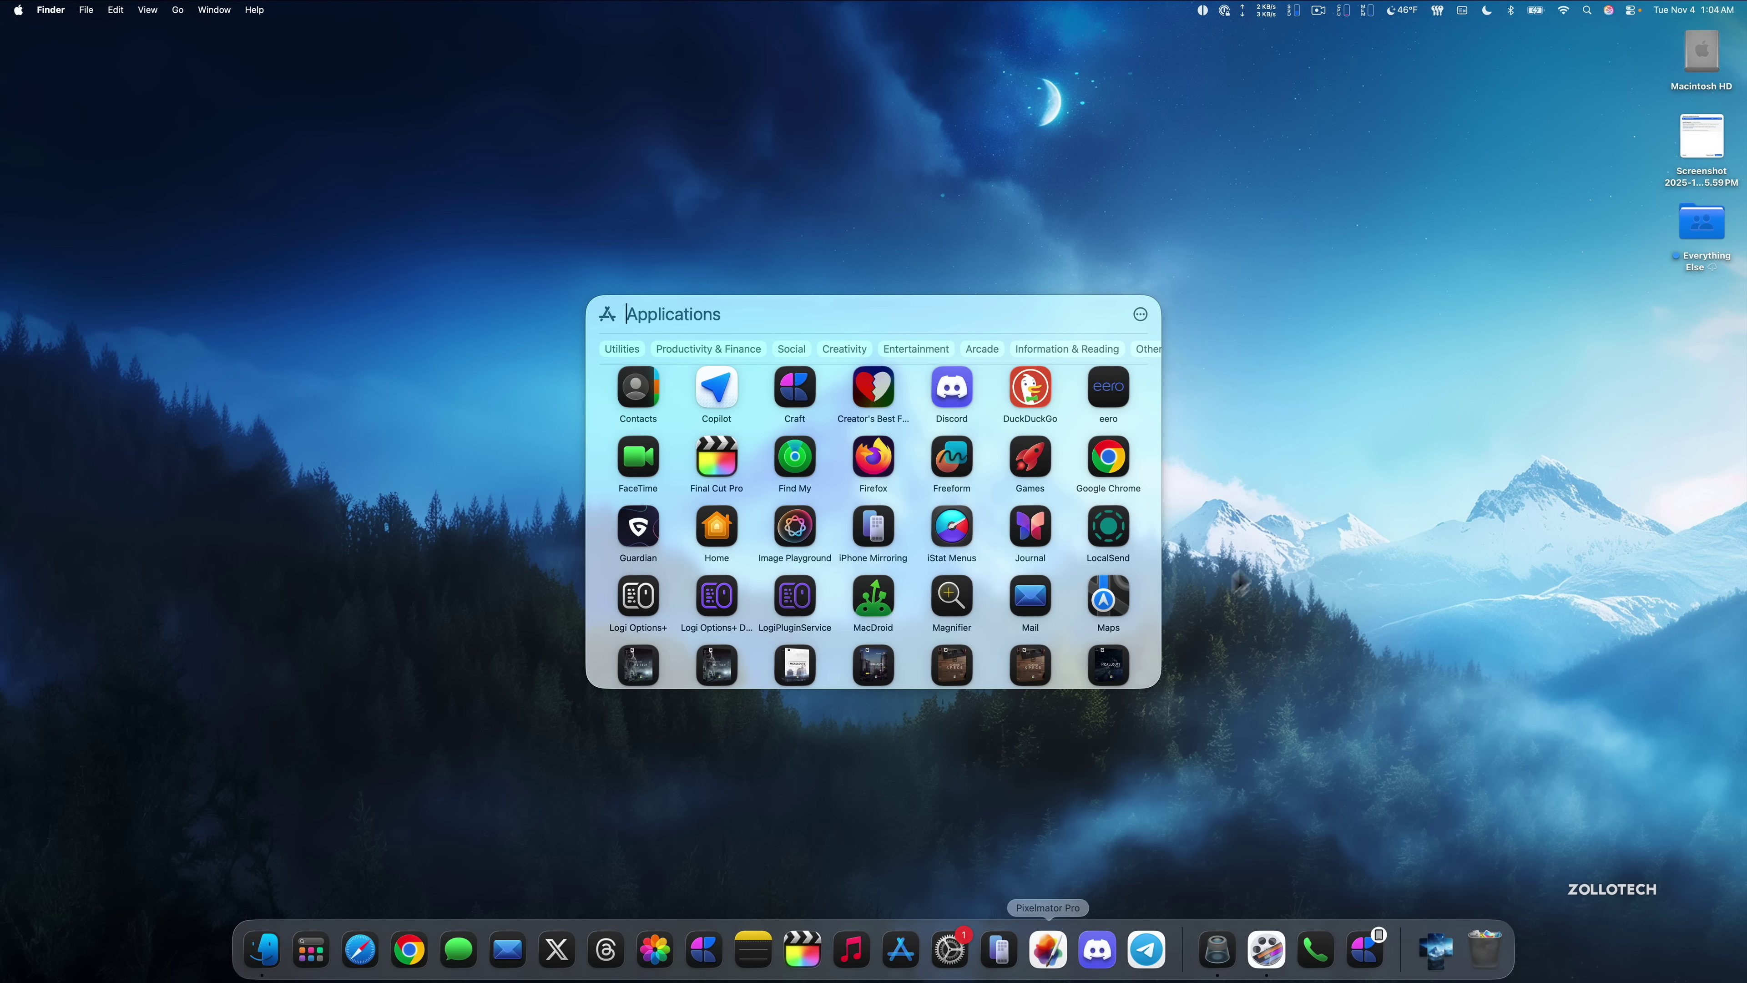
Step: Dismiss the Applications list and bring up Safari on Apple Developer's Software Releases news
{"action": "left_click", "coordinate": [1249, 547]}
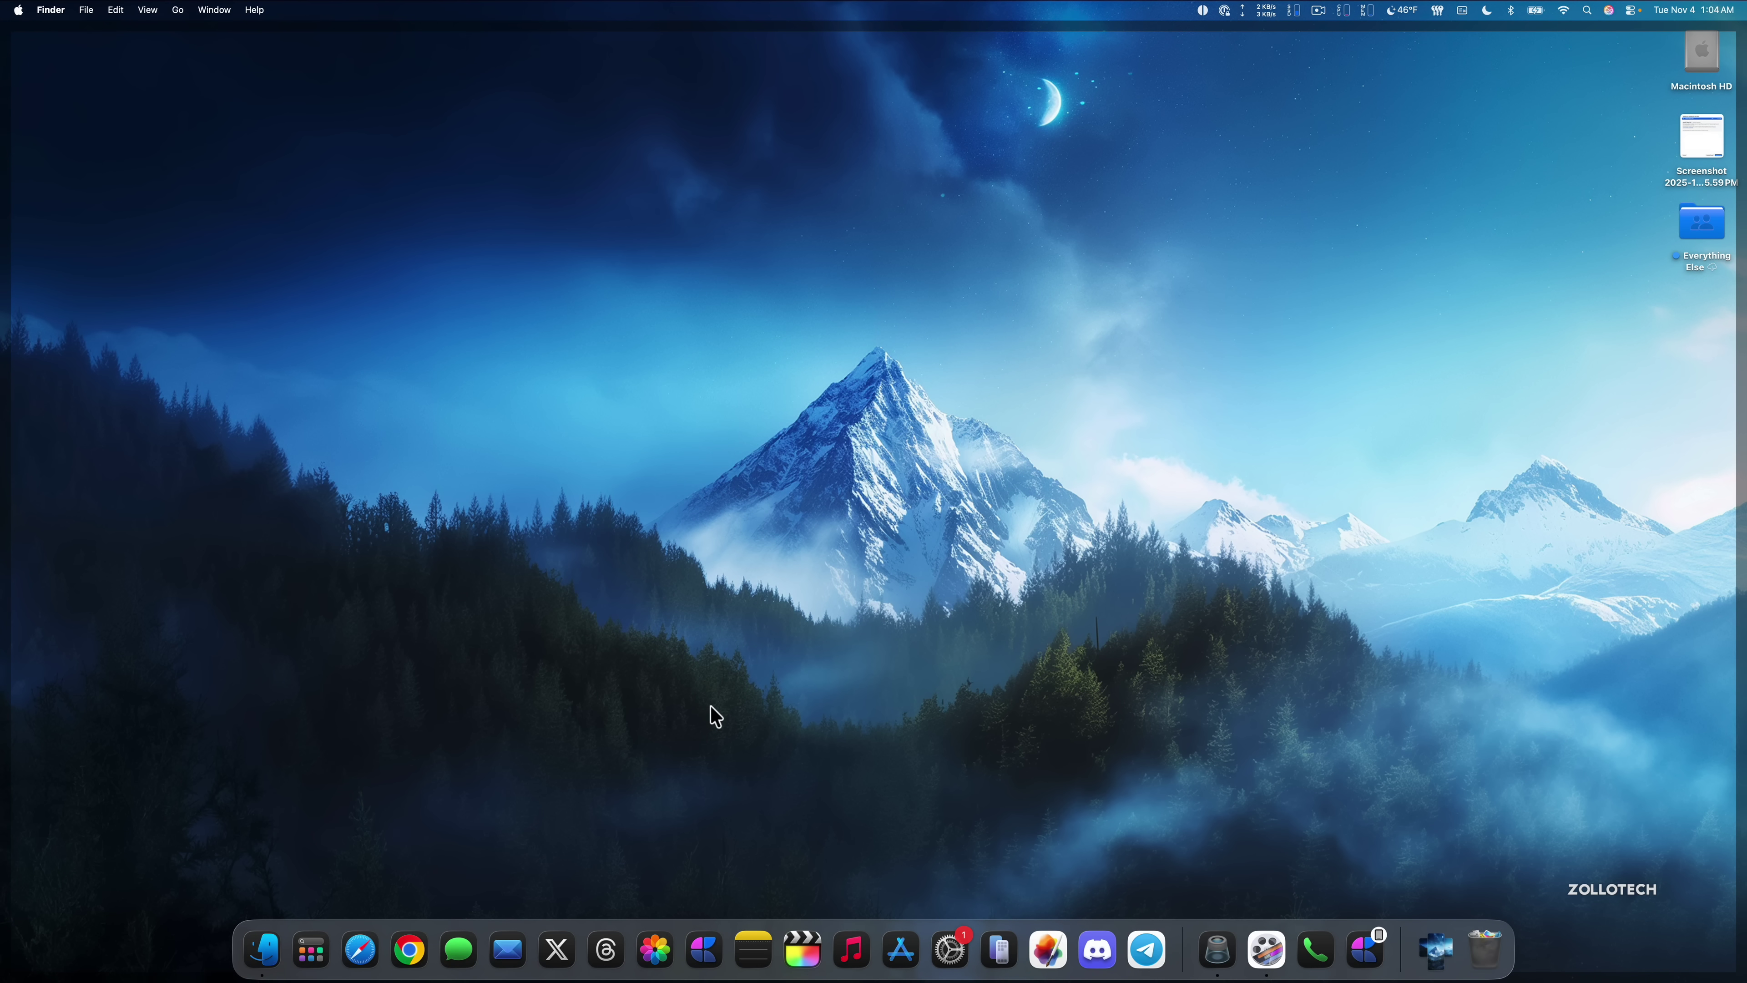
{"action": "left_click", "coordinate": [360, 949]}
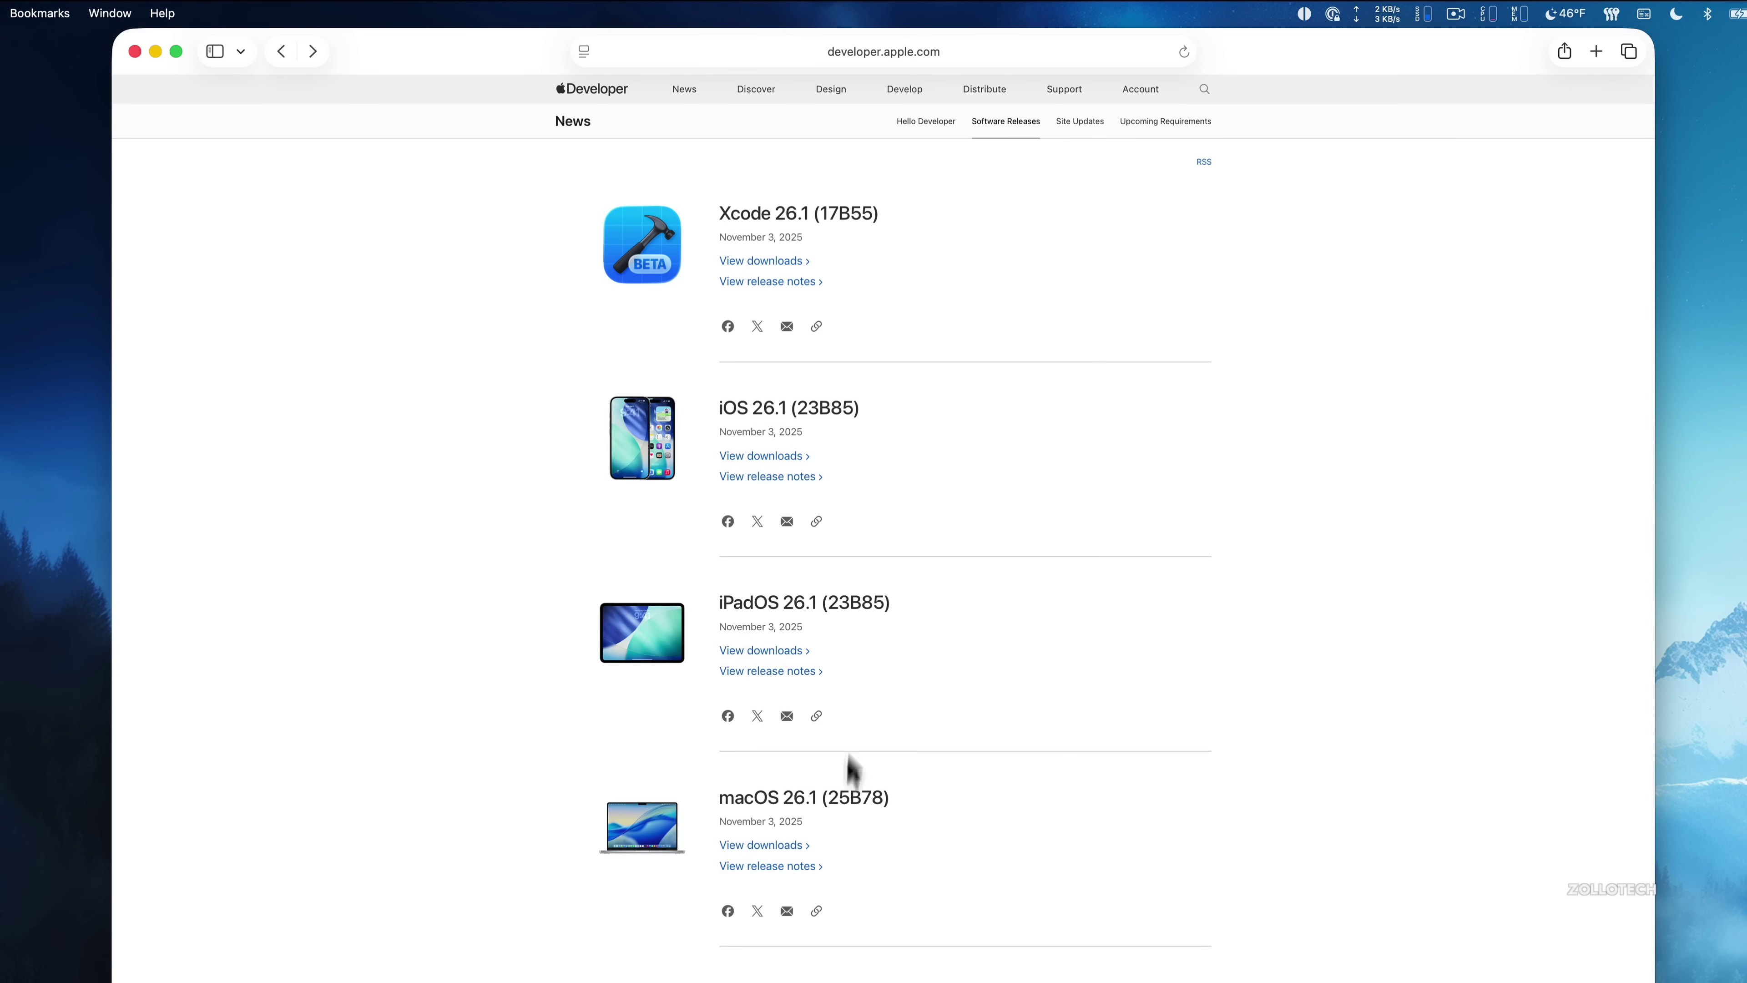
Step: Open the macOS 26.1 release notes from the Software Releases page and scroll through them
{"action": "left_click", "coordinate": [784, 866]}
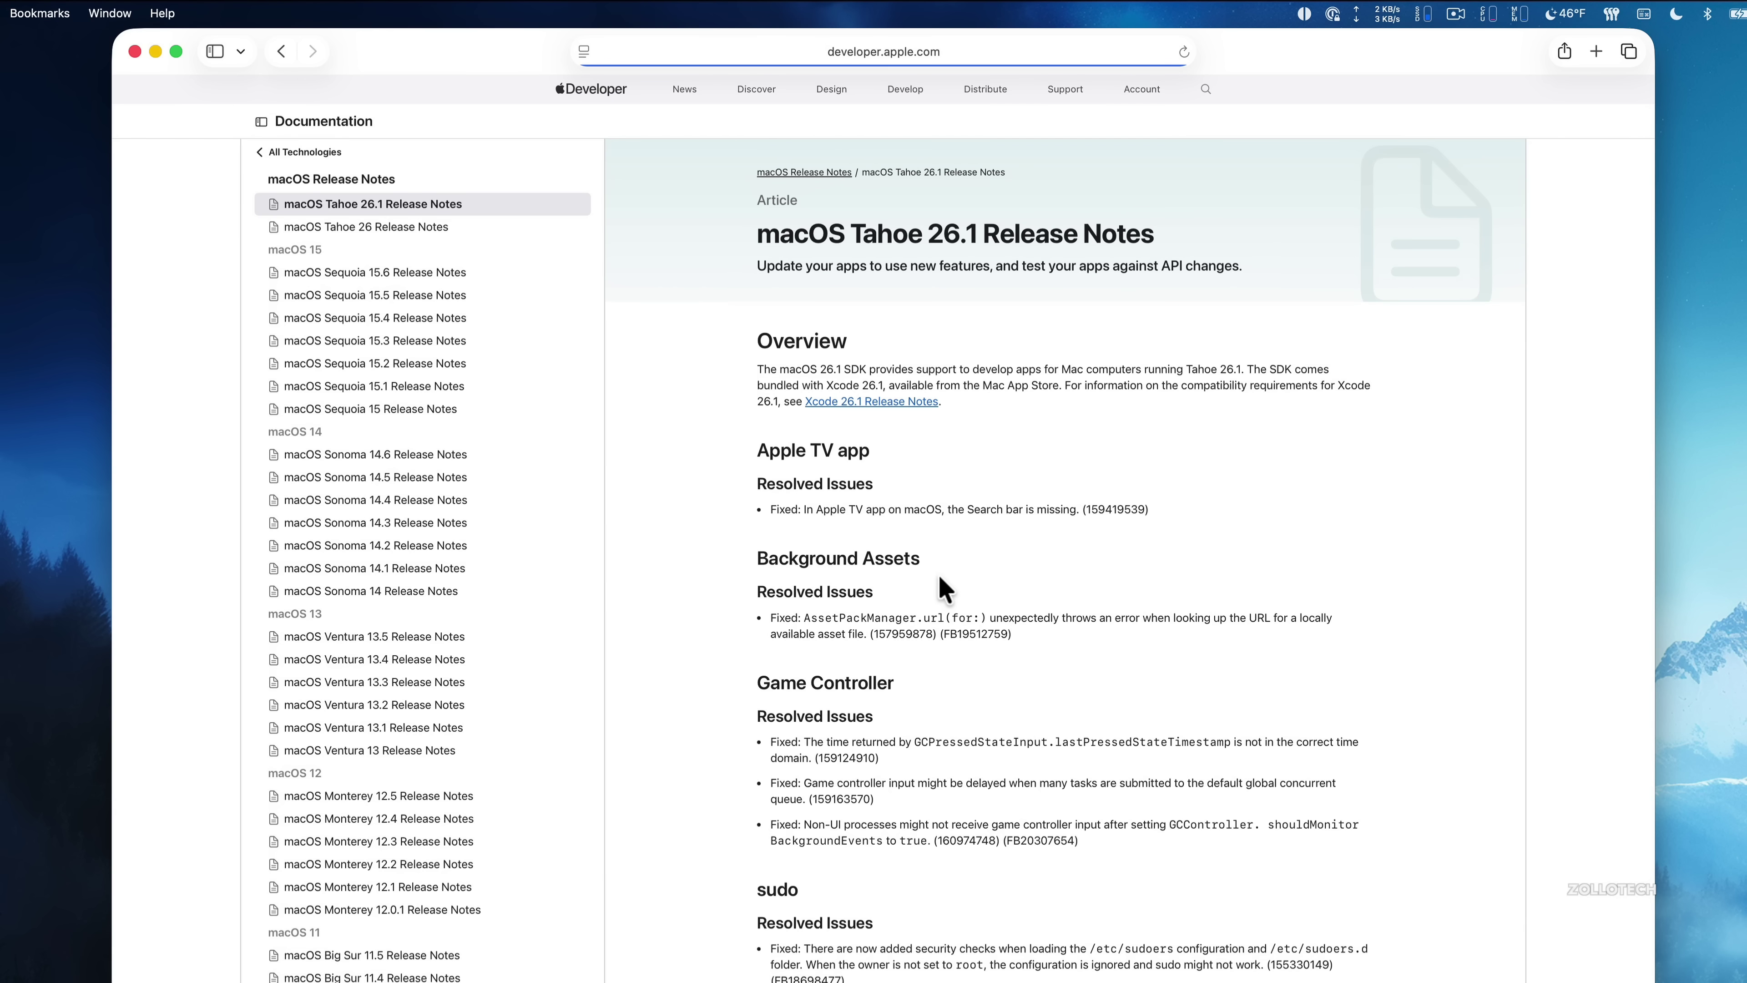
{"action": "scroll", "coordinate": [949, 709], "scroll_direction": "down", "scroll_amount": 3}
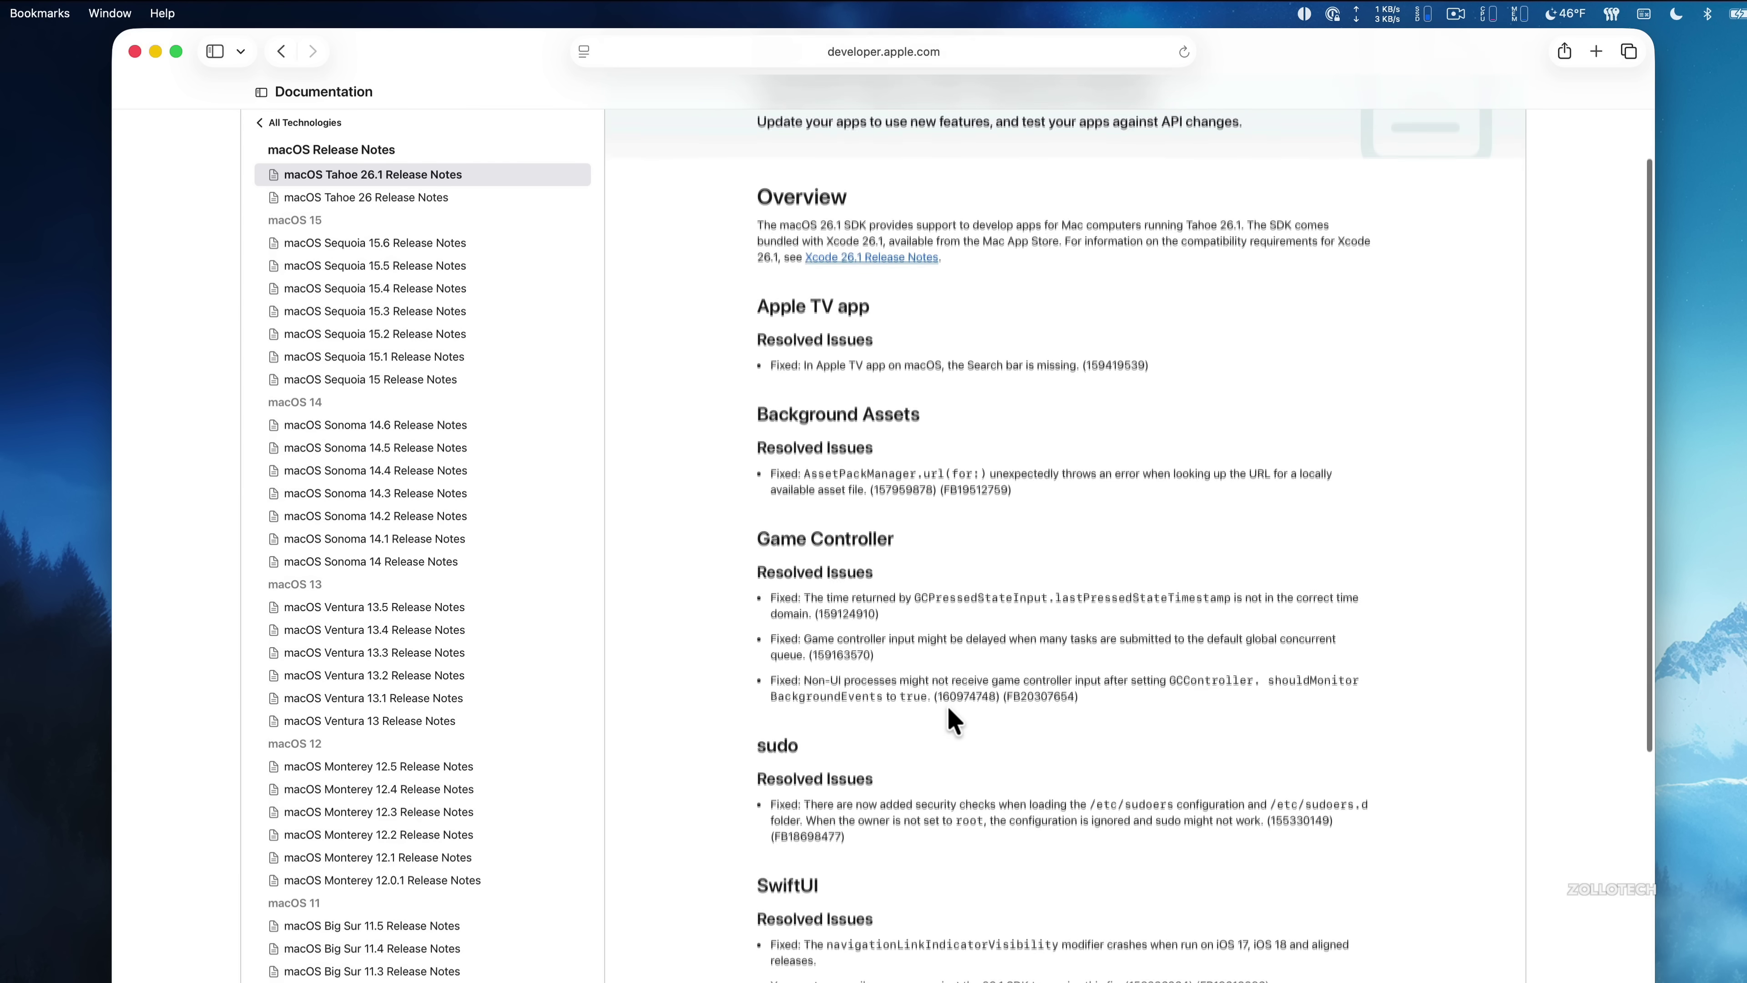
{"action": "scroll", "coordinate": [949, 715], "scroll_direction": "down", "scroll_amount": 5}
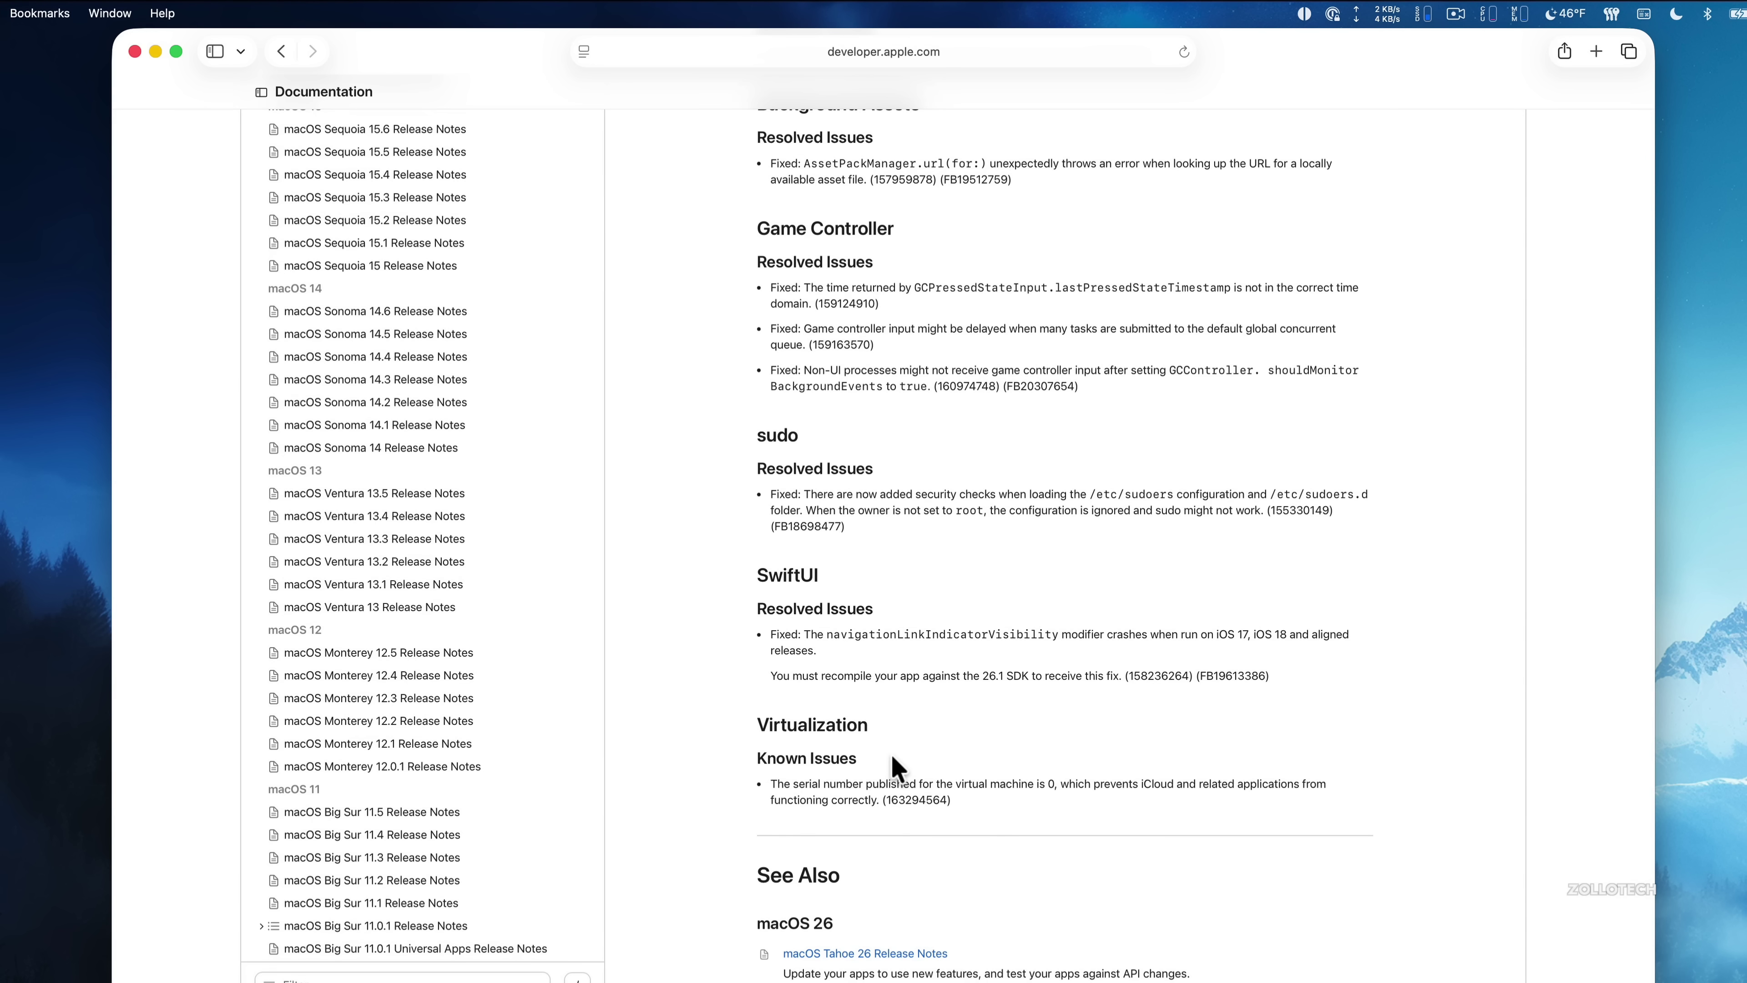
{"action": "scroll", "coordinate": [892, 767], "scroll_direction": "up", "scroll_amount": 10}
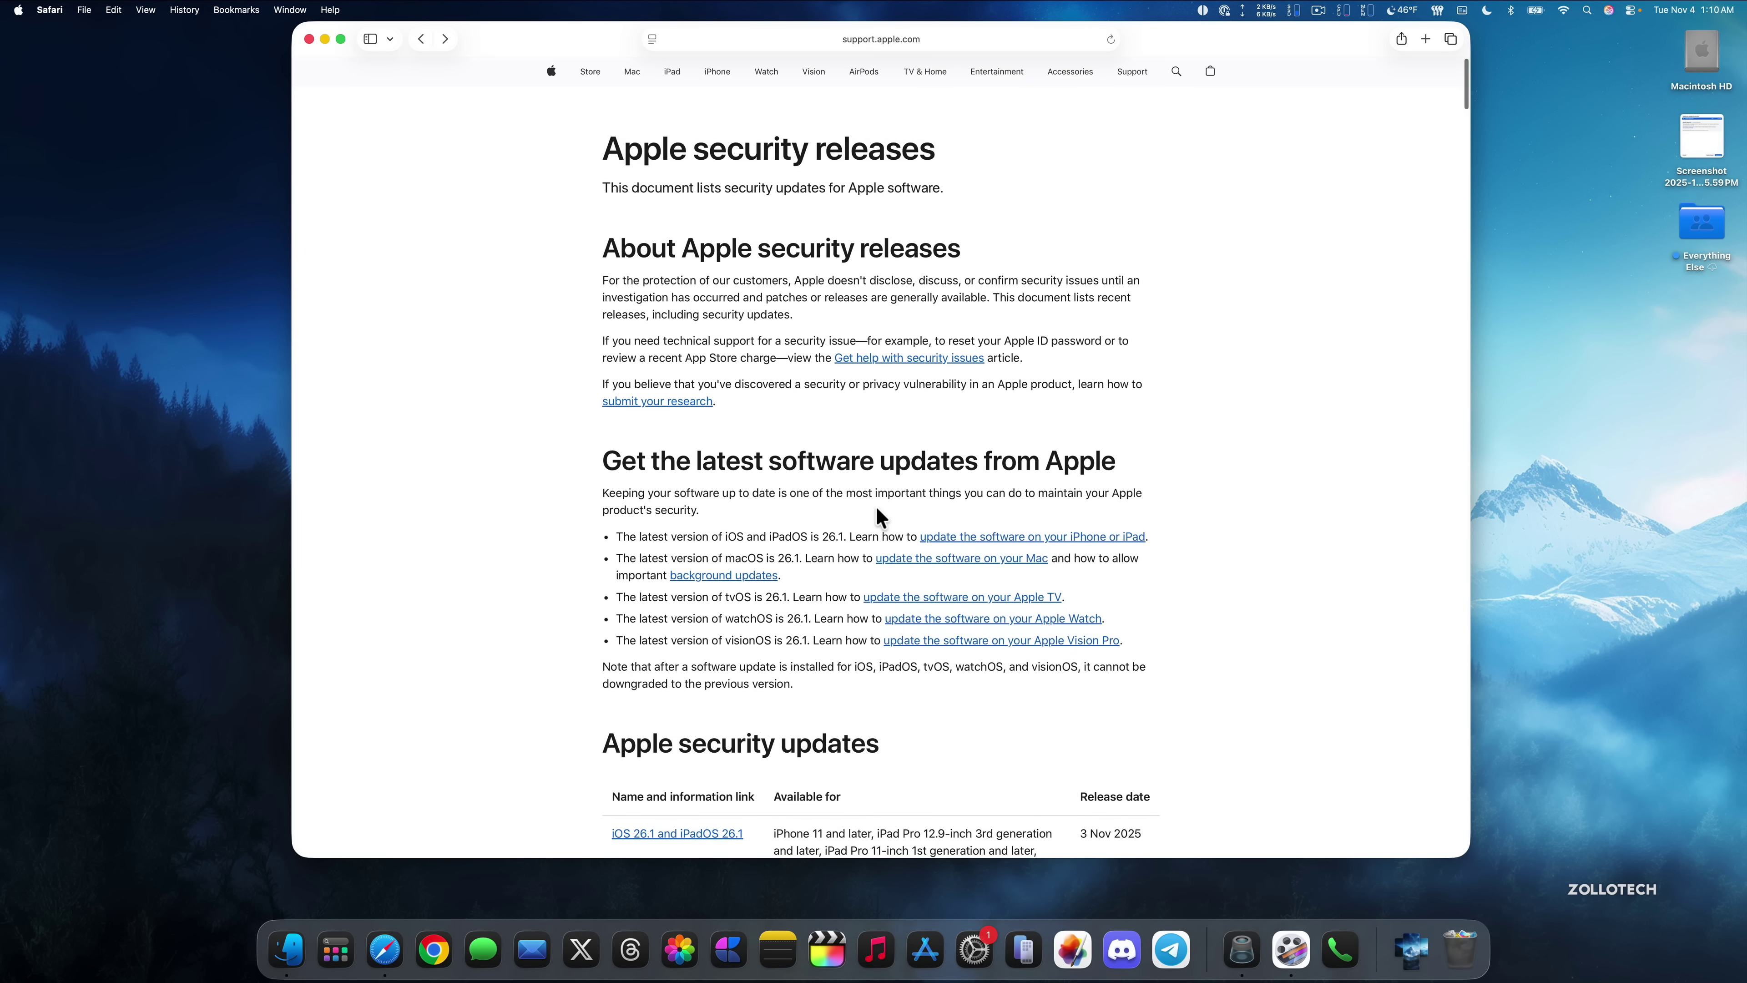
Step: Open the macOS Tahoe 26.1 security content notes and scroll down through the fixes
{"action": "scroll", "coordinate": [774, 521], "scroll_direction": "down", "scroll_amount": 8}
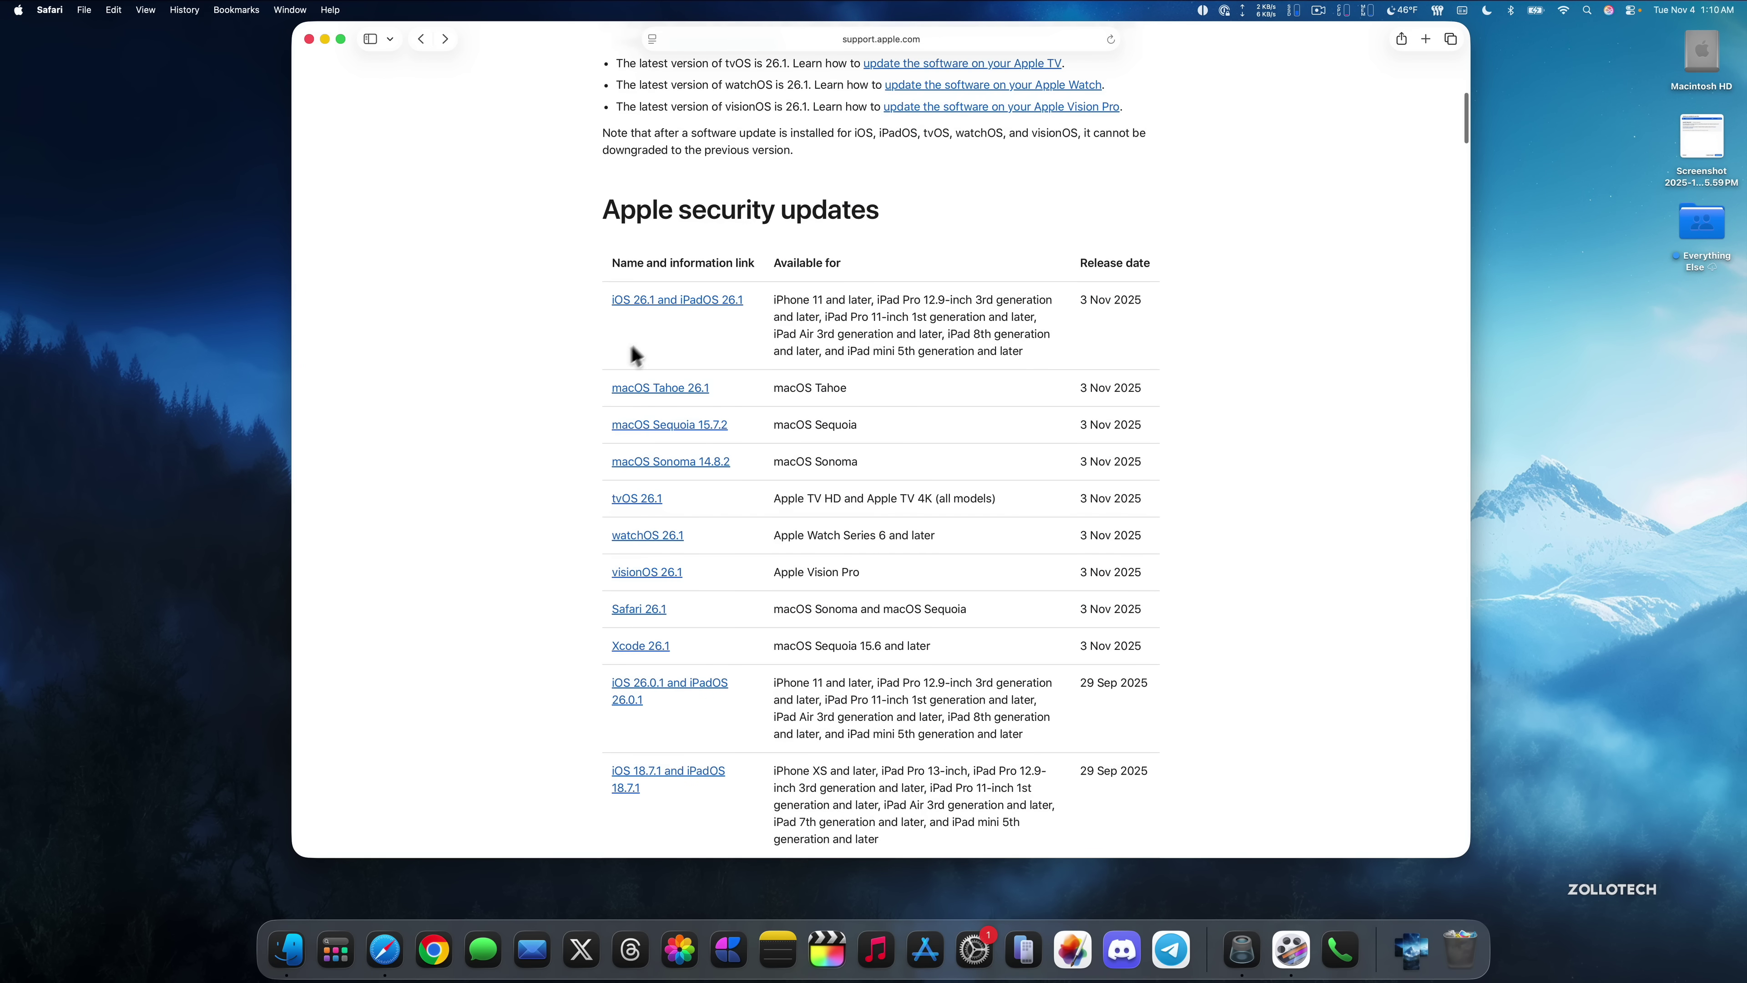
{"action": "left_click", "coordinate": [653, 390]}
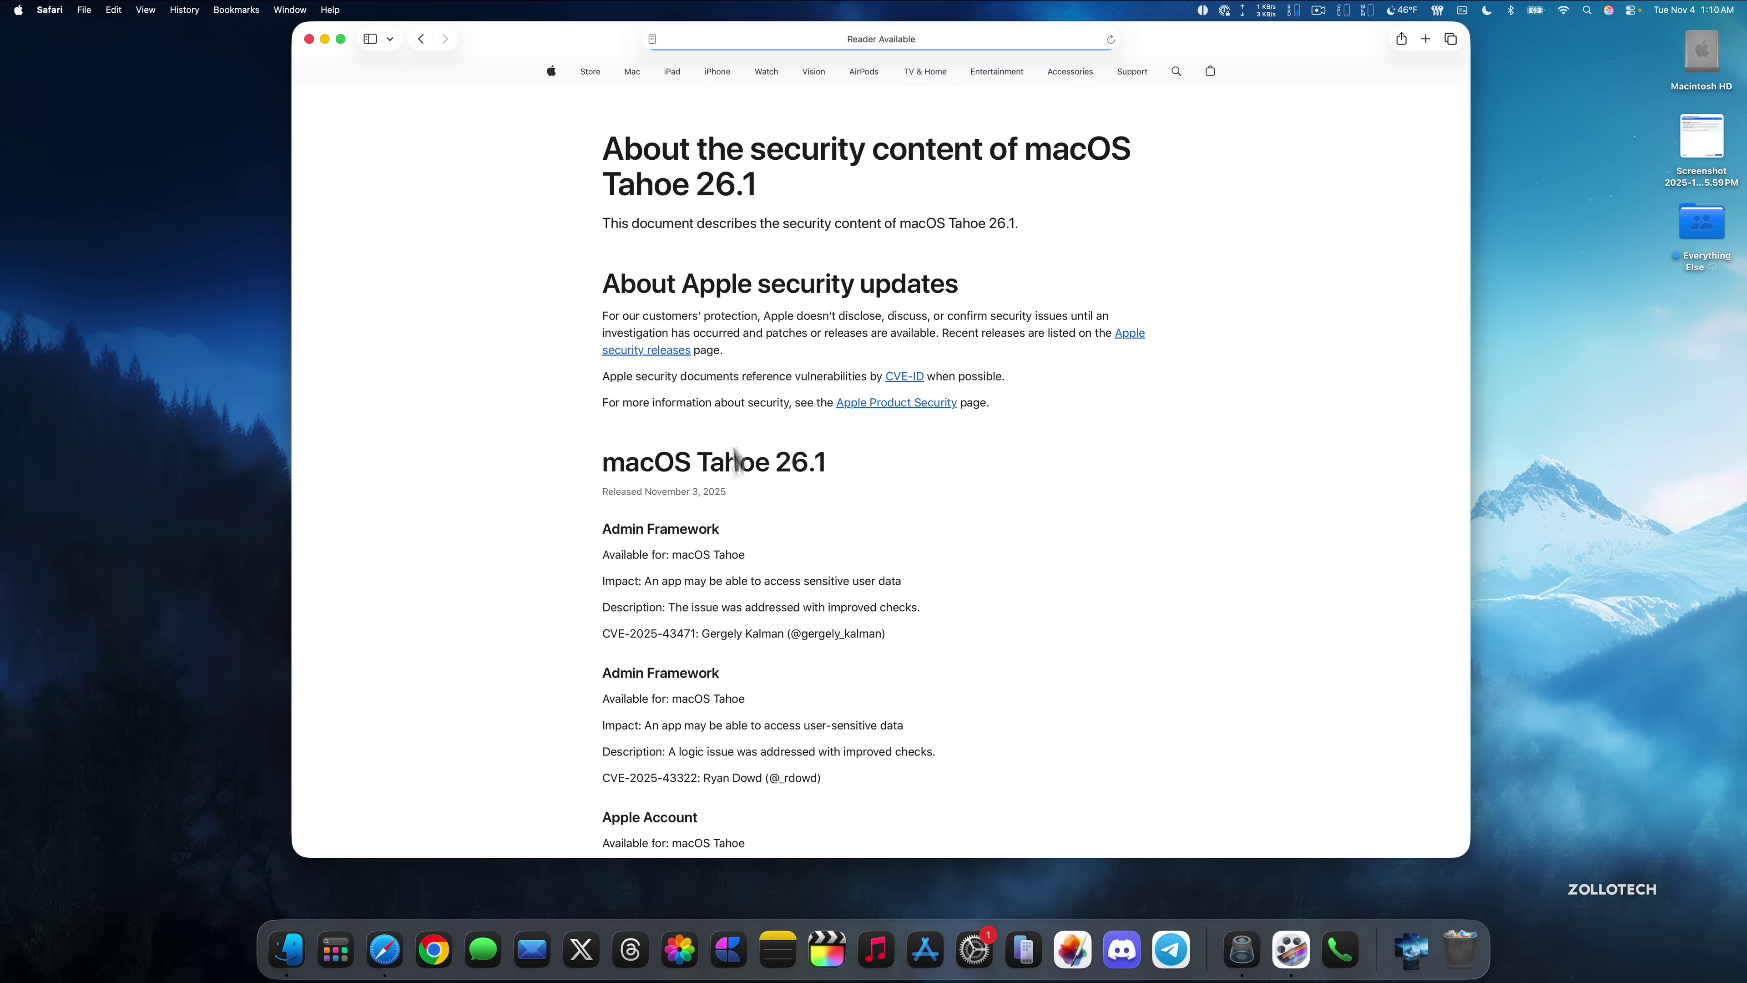
{"action": "scroll", "coordinate": [777, 593], "scroll_direction": "down", "scroll_amount": 2}
{"action": "scroll", "coordinate": [778, 593], "scroll_direction": "down", "scroll_amount": 3}
{"action": "scroll", "coordinate": [778, 595], "scroll_direction": "down", "scroll_amount": 15}
{"action": "scroll", "coordinate": [777, 593], "scroll_direction": "down", "scroll_amount": 20}
{"action": "scroll", "coordinate": [777, 593], "scroll_direction": "down", "scroll_amount": 20}
{"action": "scroll", "coordinate": [778, 601], "scroll_direction": "down", "scroll_amount": 20}
{"action": "scroll", "coordinate": [778, 600], "scroll_direction": "down", "scroll_amount": 20}
{"action": "scroll", "coordinate": [781, 601], "scroll_direction": "down", "scroll_amount": 20}
{"action": "scroll", "coordinate": [779, 601], "scroll_direction": "down", "scroll_amount": 20}
{"action": "scroll", "coordinate": [776, 592], "scroll_direction": "down", "scroll_amount": 2}
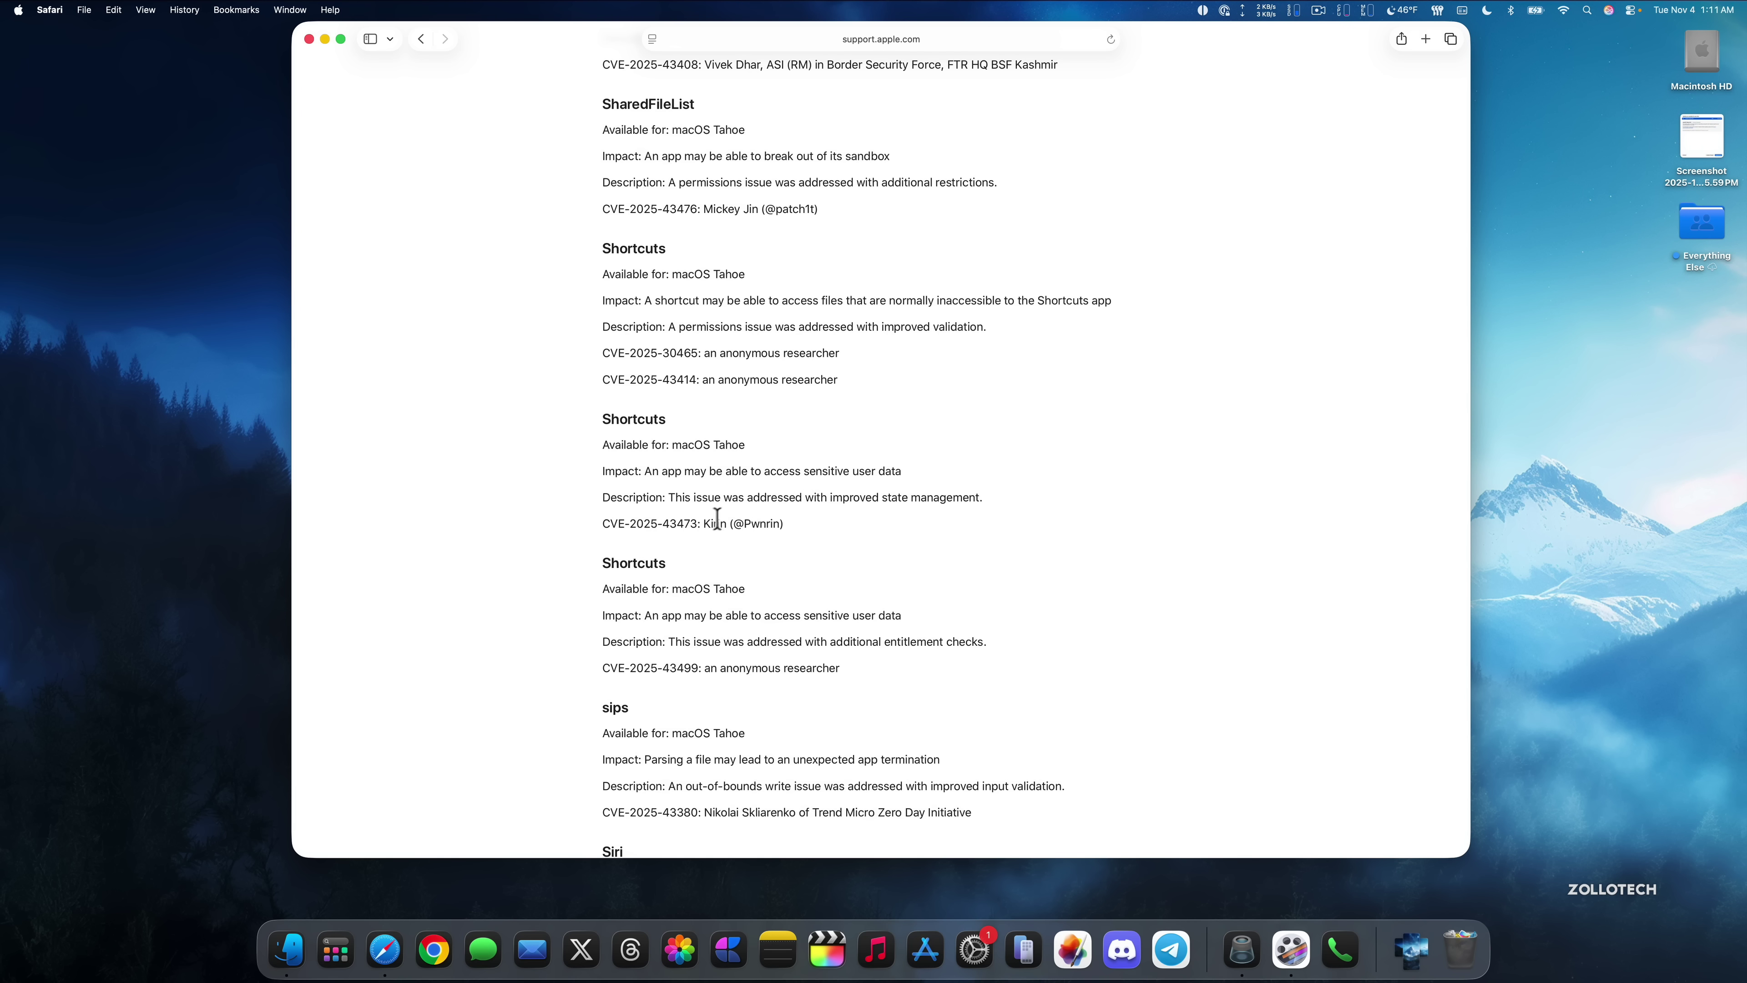
Step: Finish reviewing the last security entries, then quit Safari
{"action": "scroll", "coordinate": [856, 611], "scroll_direction": "down", "scroll_amount": 15}
{"action": "scroll", "coordinate": [856, 611], "scroll_direction": "down", "scroll_amount": 5}
{"action": "scroll", "coordinate": [854, 603], "scroll_direction": "up", "scroll_amount": 15}
{"action": "scroll", "coordinate": [853, 603], "scroll_direction": "up", "scroll_amount": 1}
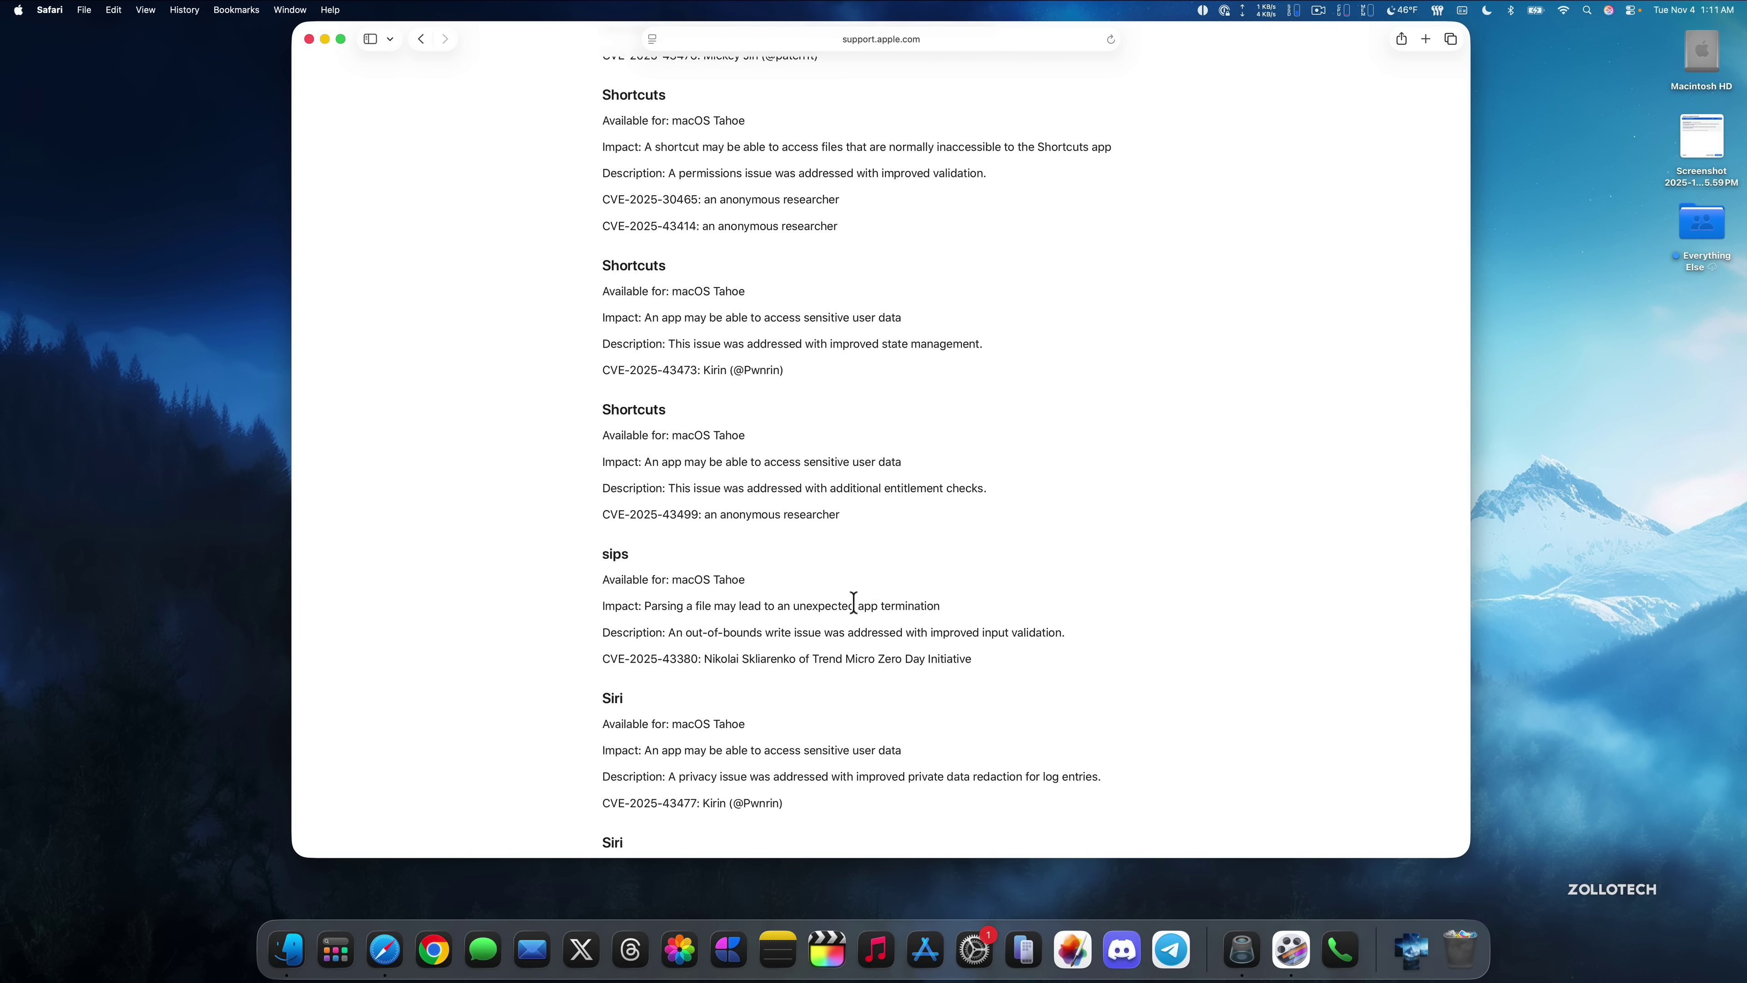
{"action": "key", "text": "super+q"}
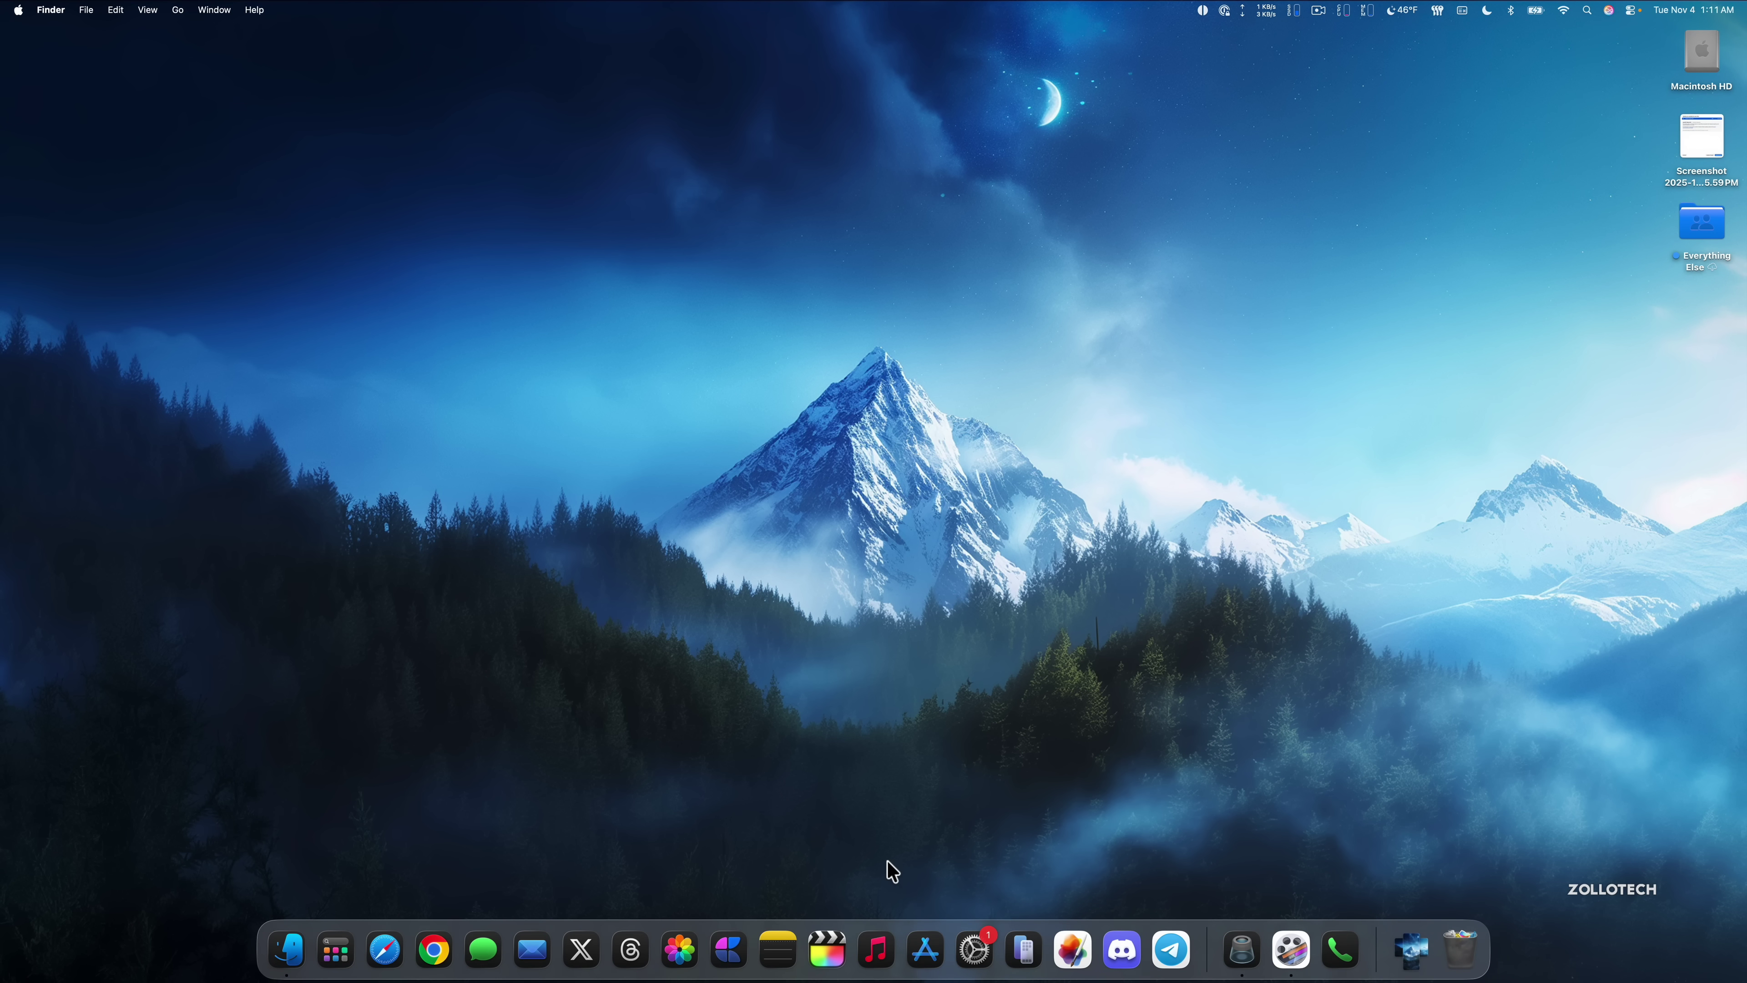
Step: Confirm Software Update reports macOS Tahoe 26.1 is current, then show the Wallpaper pane
{"action": "left_click", "coordinate": [972, 949]}
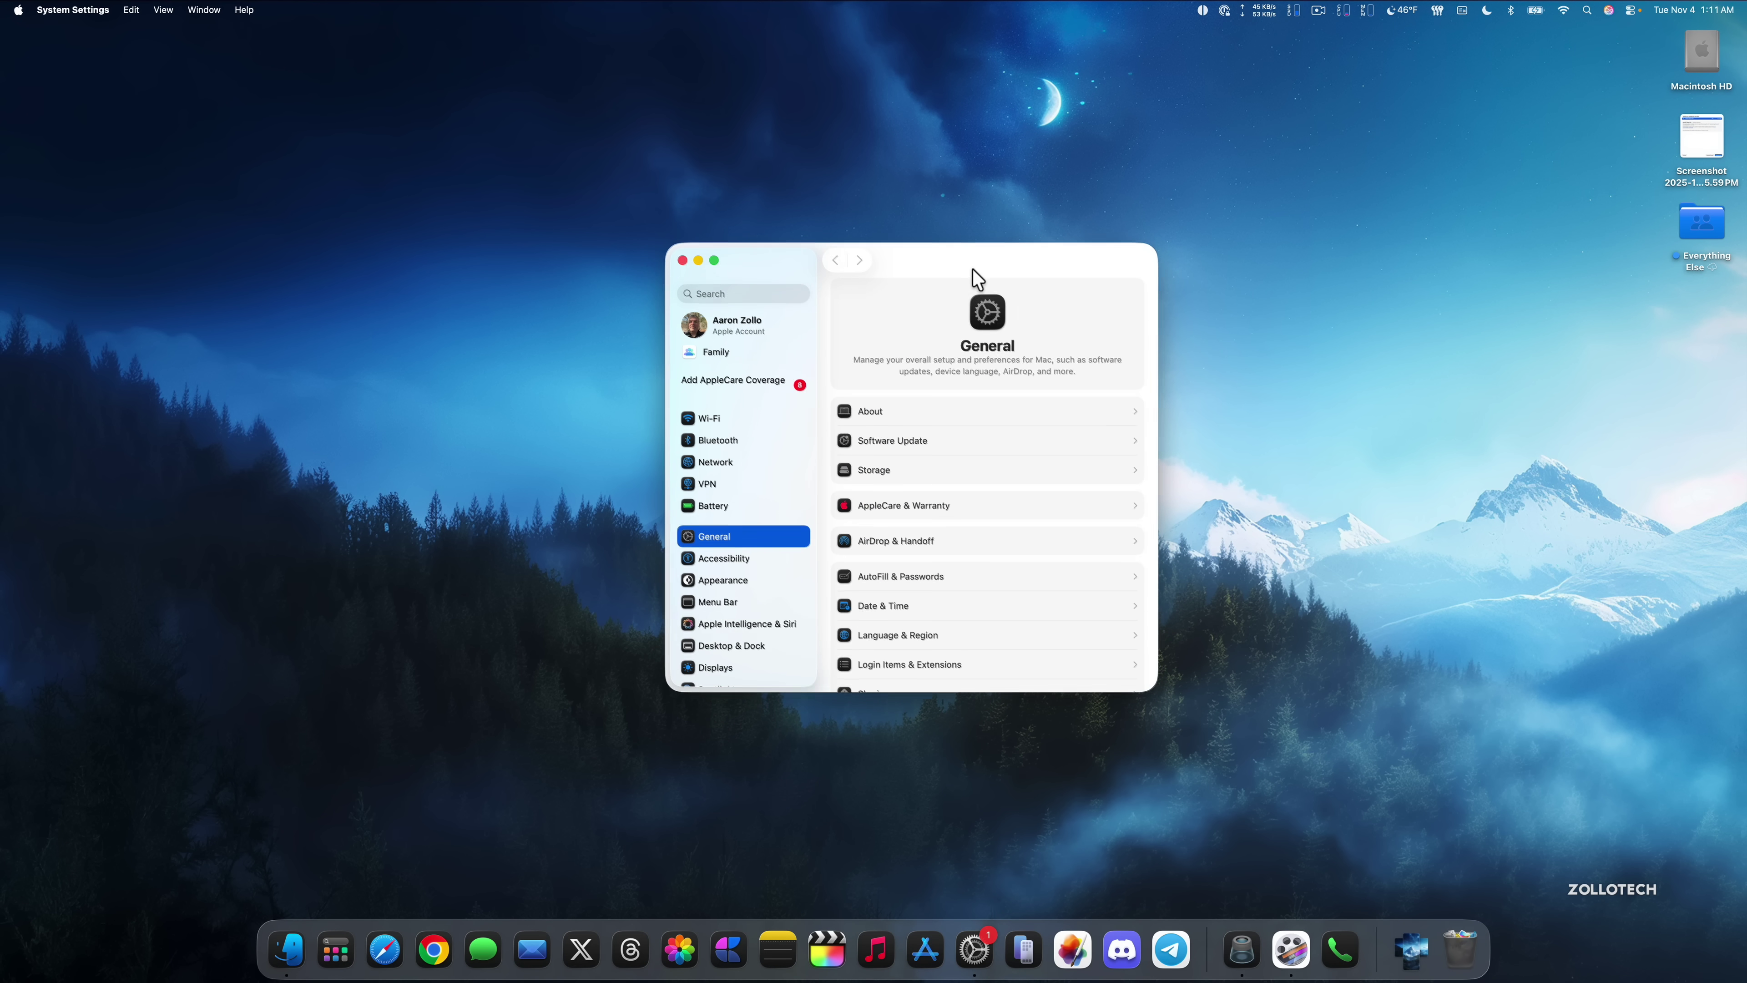
{"action": "left_click_drag", "start_coordinate": [975, 273], "coordinate": [935, 255]}
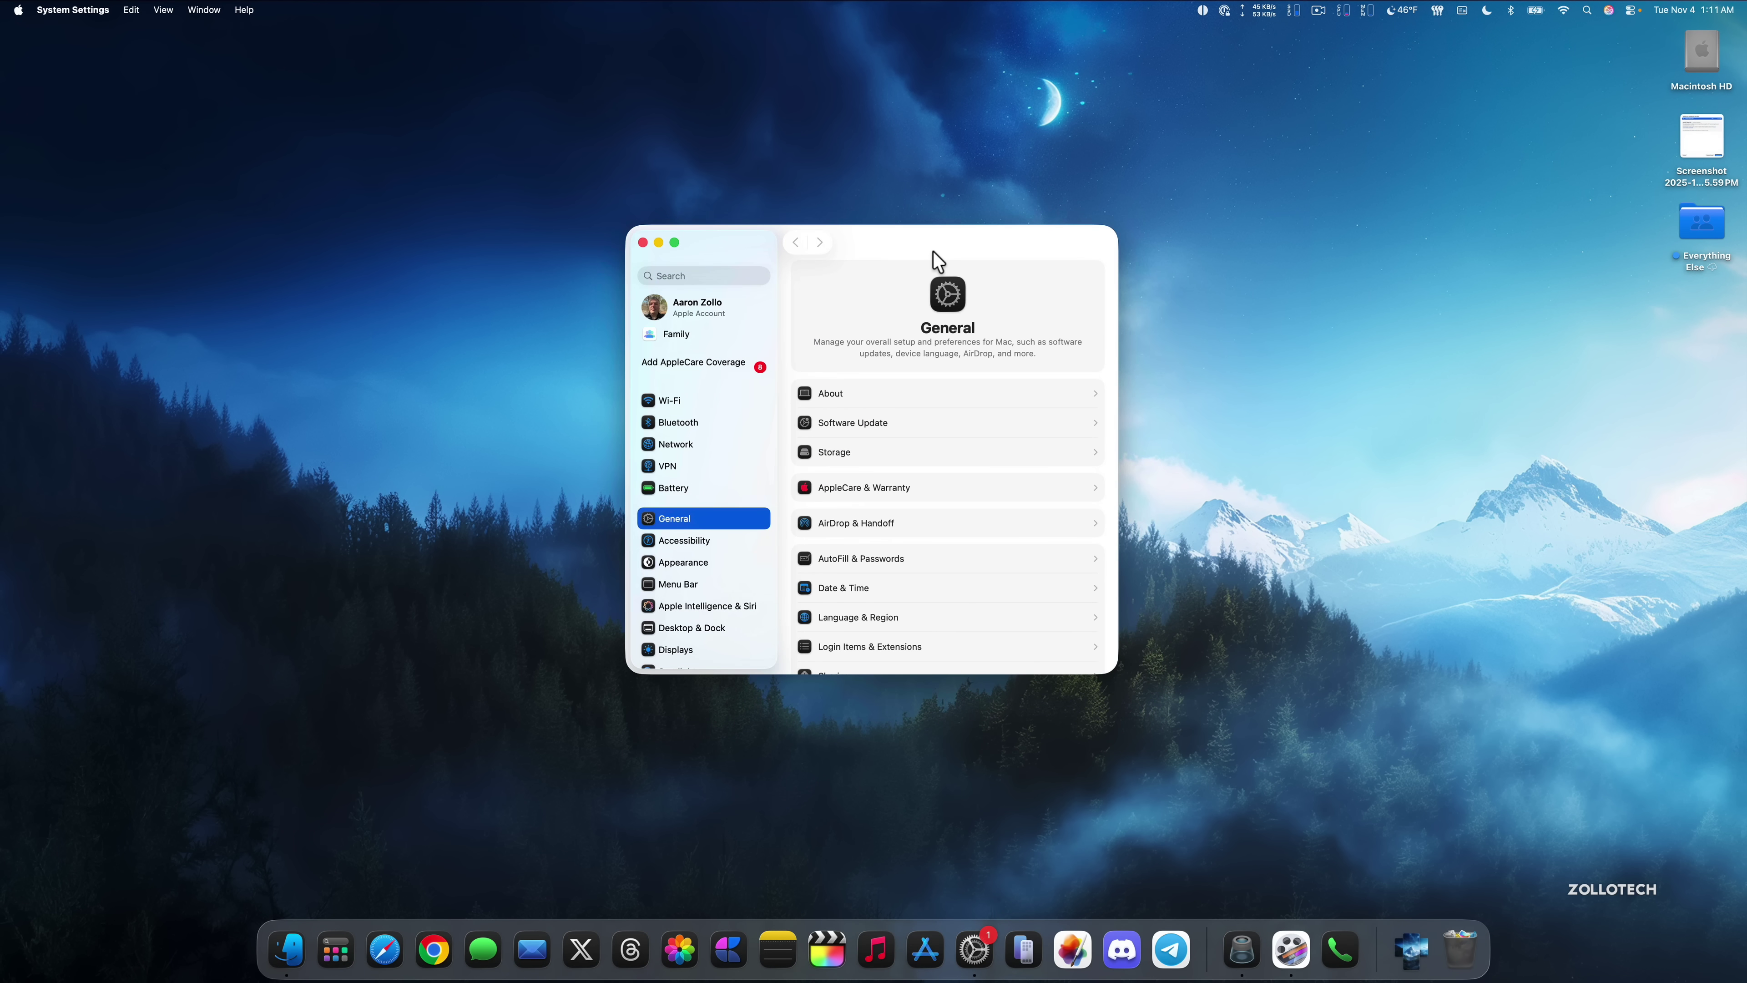
{"action": "left_click", "coordinate": [858, 422]}
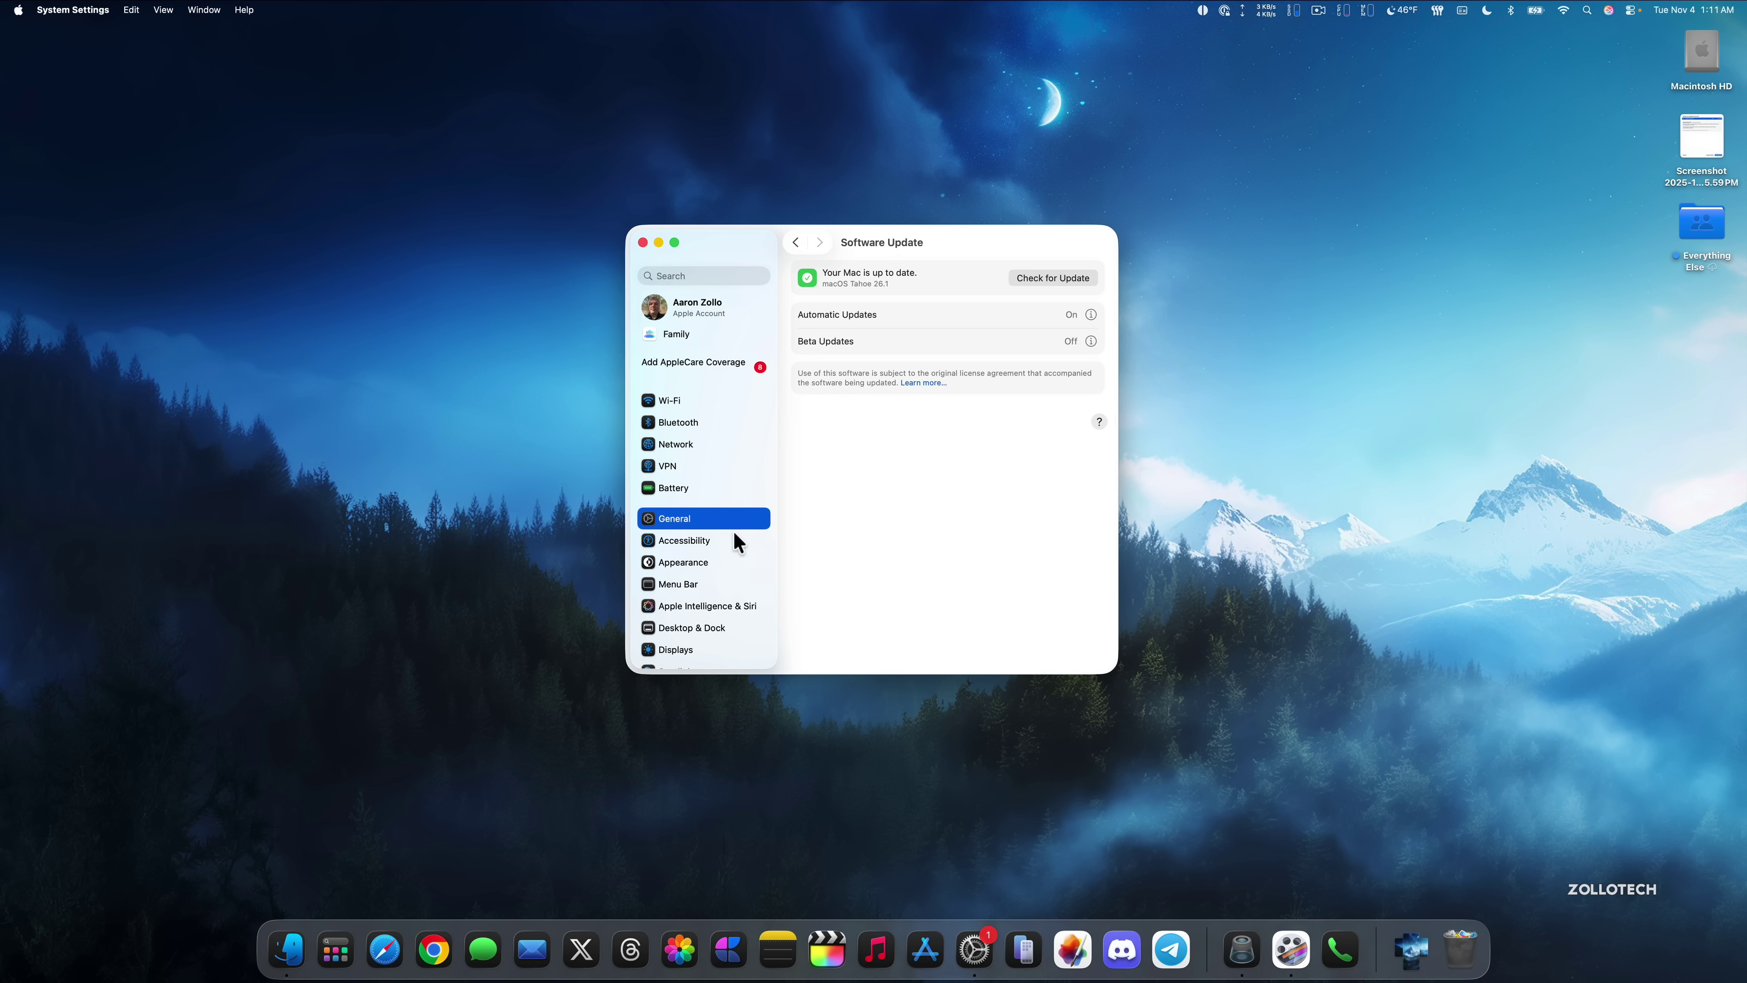
{"action": "scroll", "coordinate": [694, 553], "scroll_direction": "down", "scroll_amount": 5}
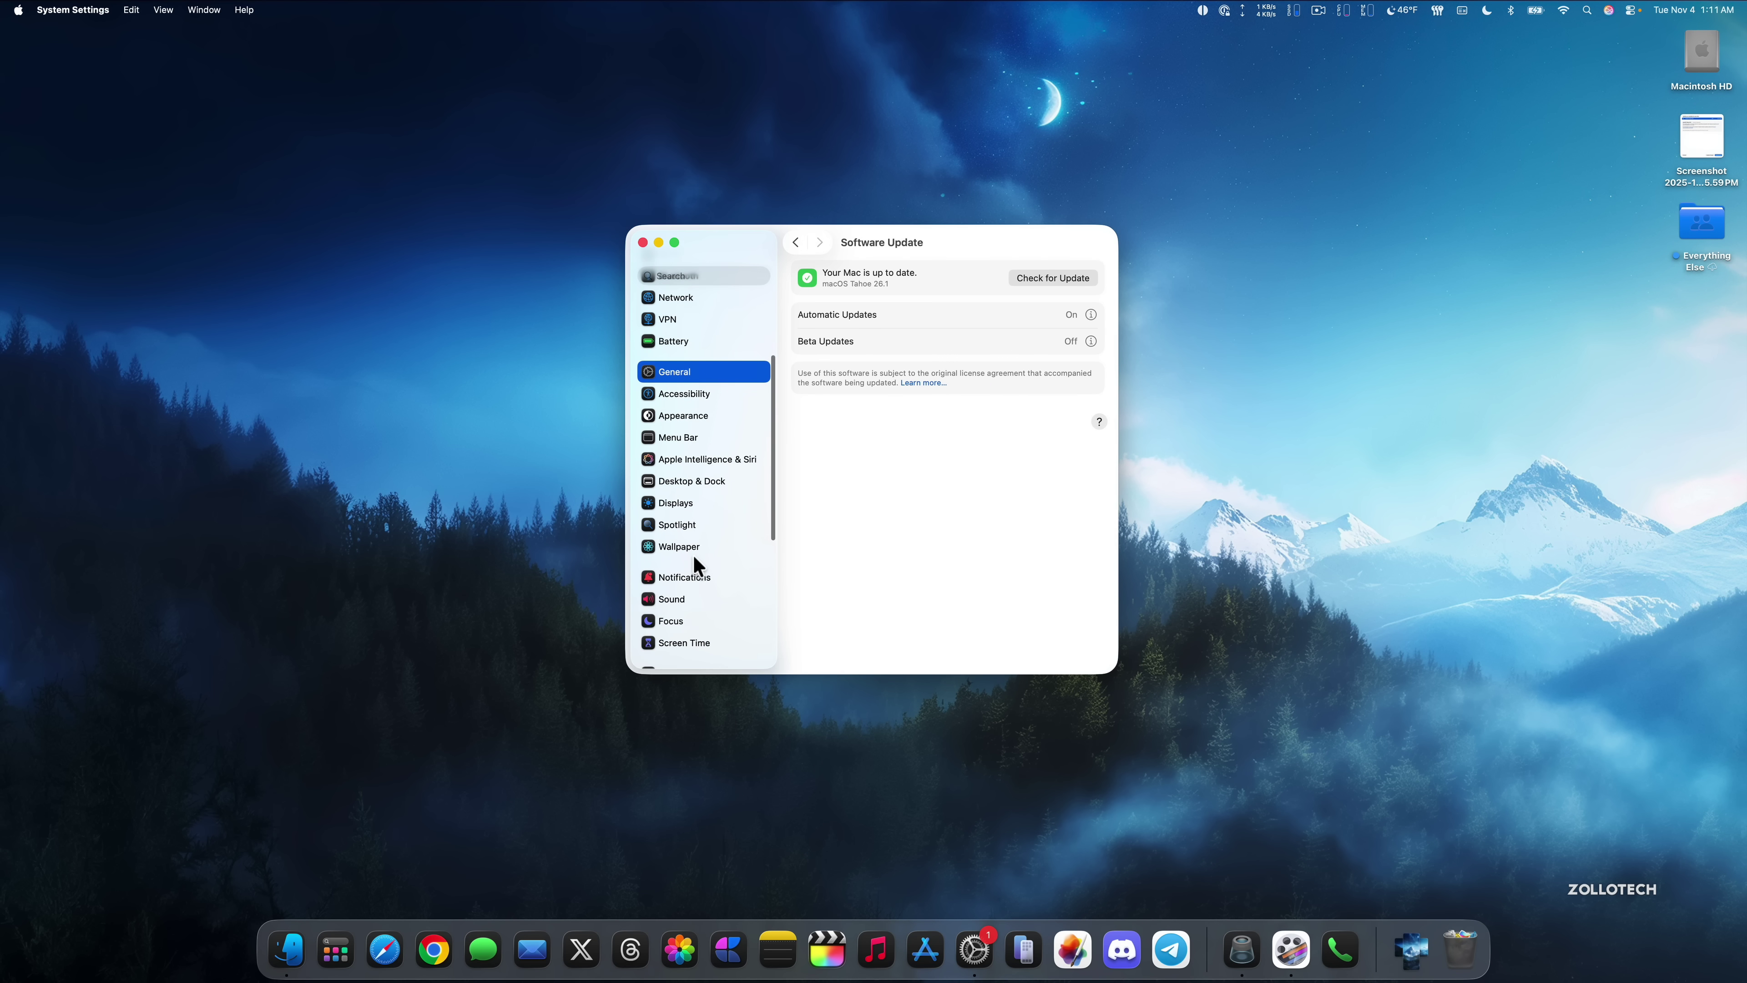
{"action": "left_click", "coordinate": [688, 545]}
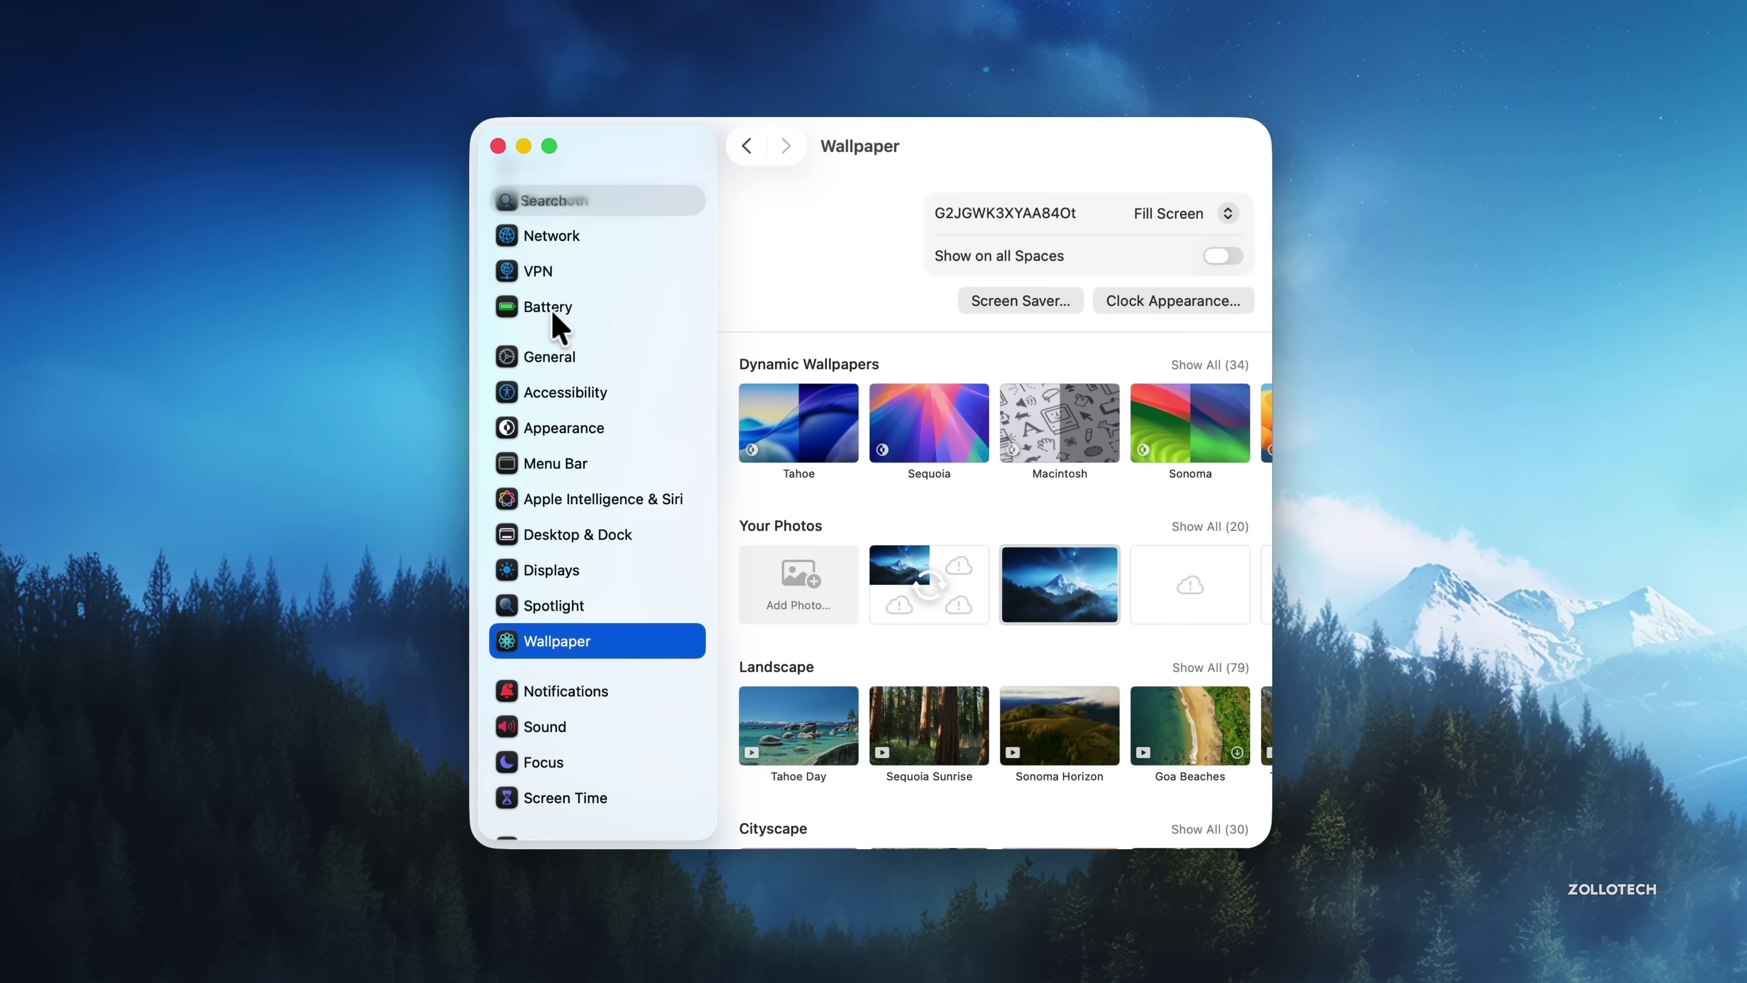
Step: Show the Battery pane's energy and screen usage for the Last 10 Days
{"action": "left_click", "coordinate": [682, 342]}
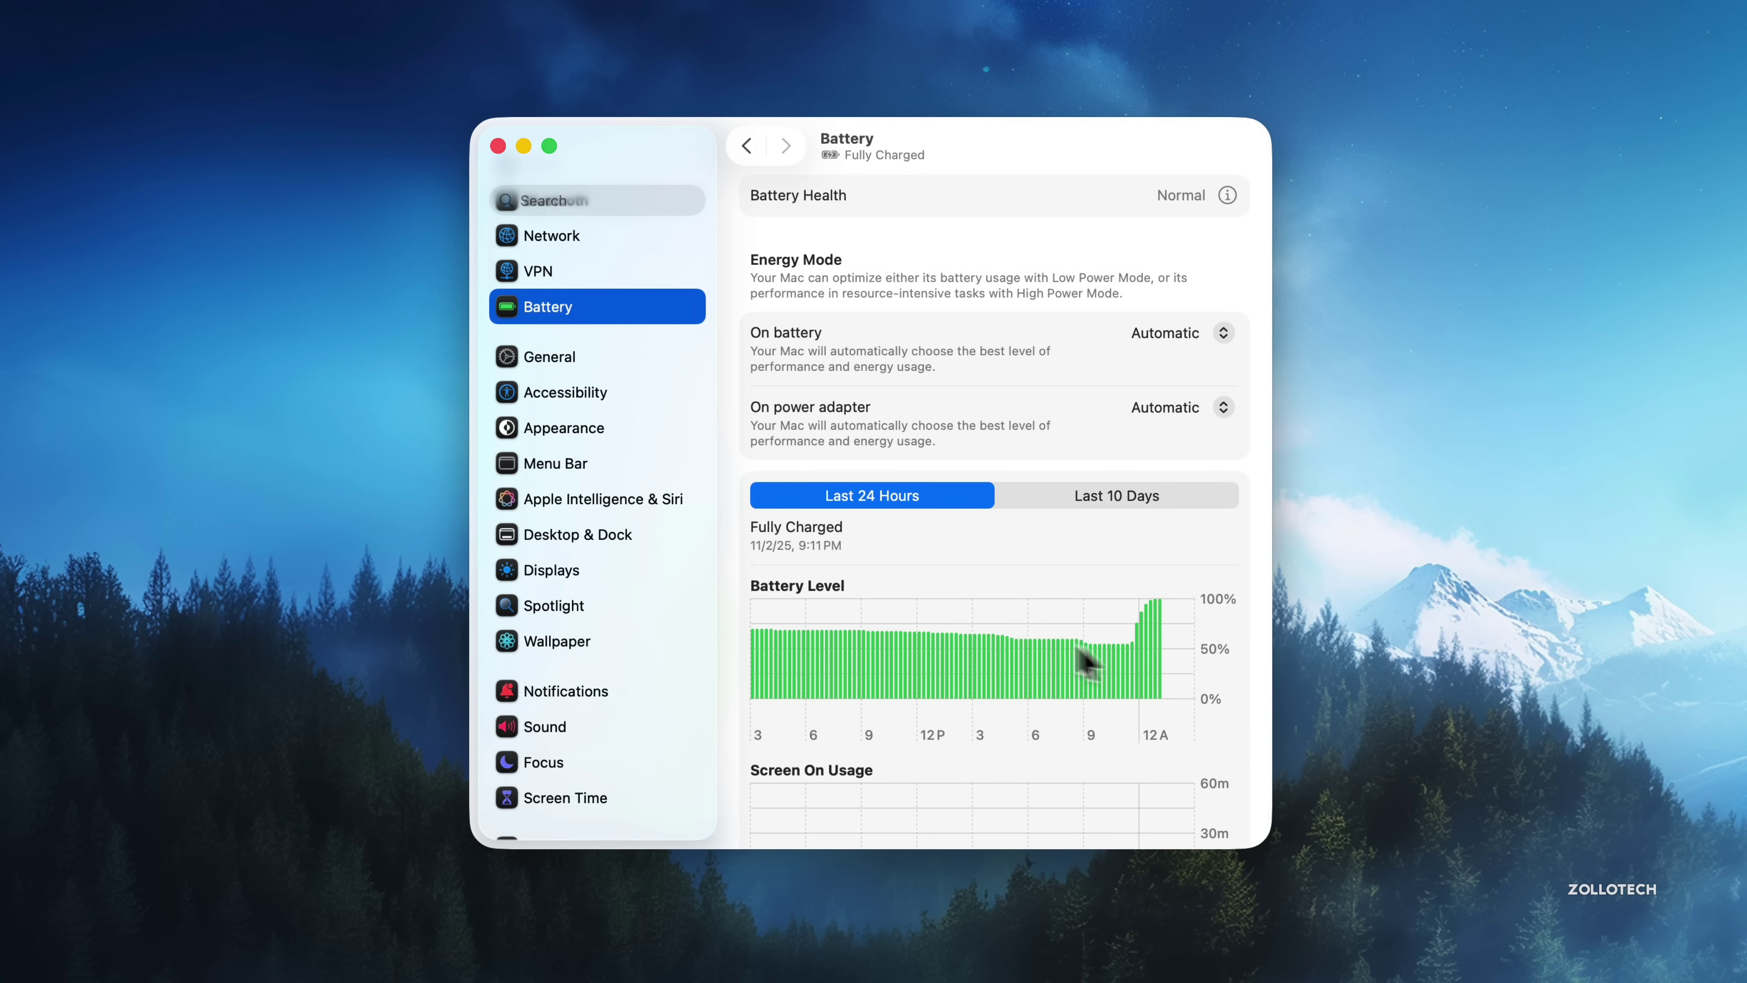
{"action": "scroll", "coordinate": [1046, 593], "scroll_direction": "down", "scroll_amount": 5}
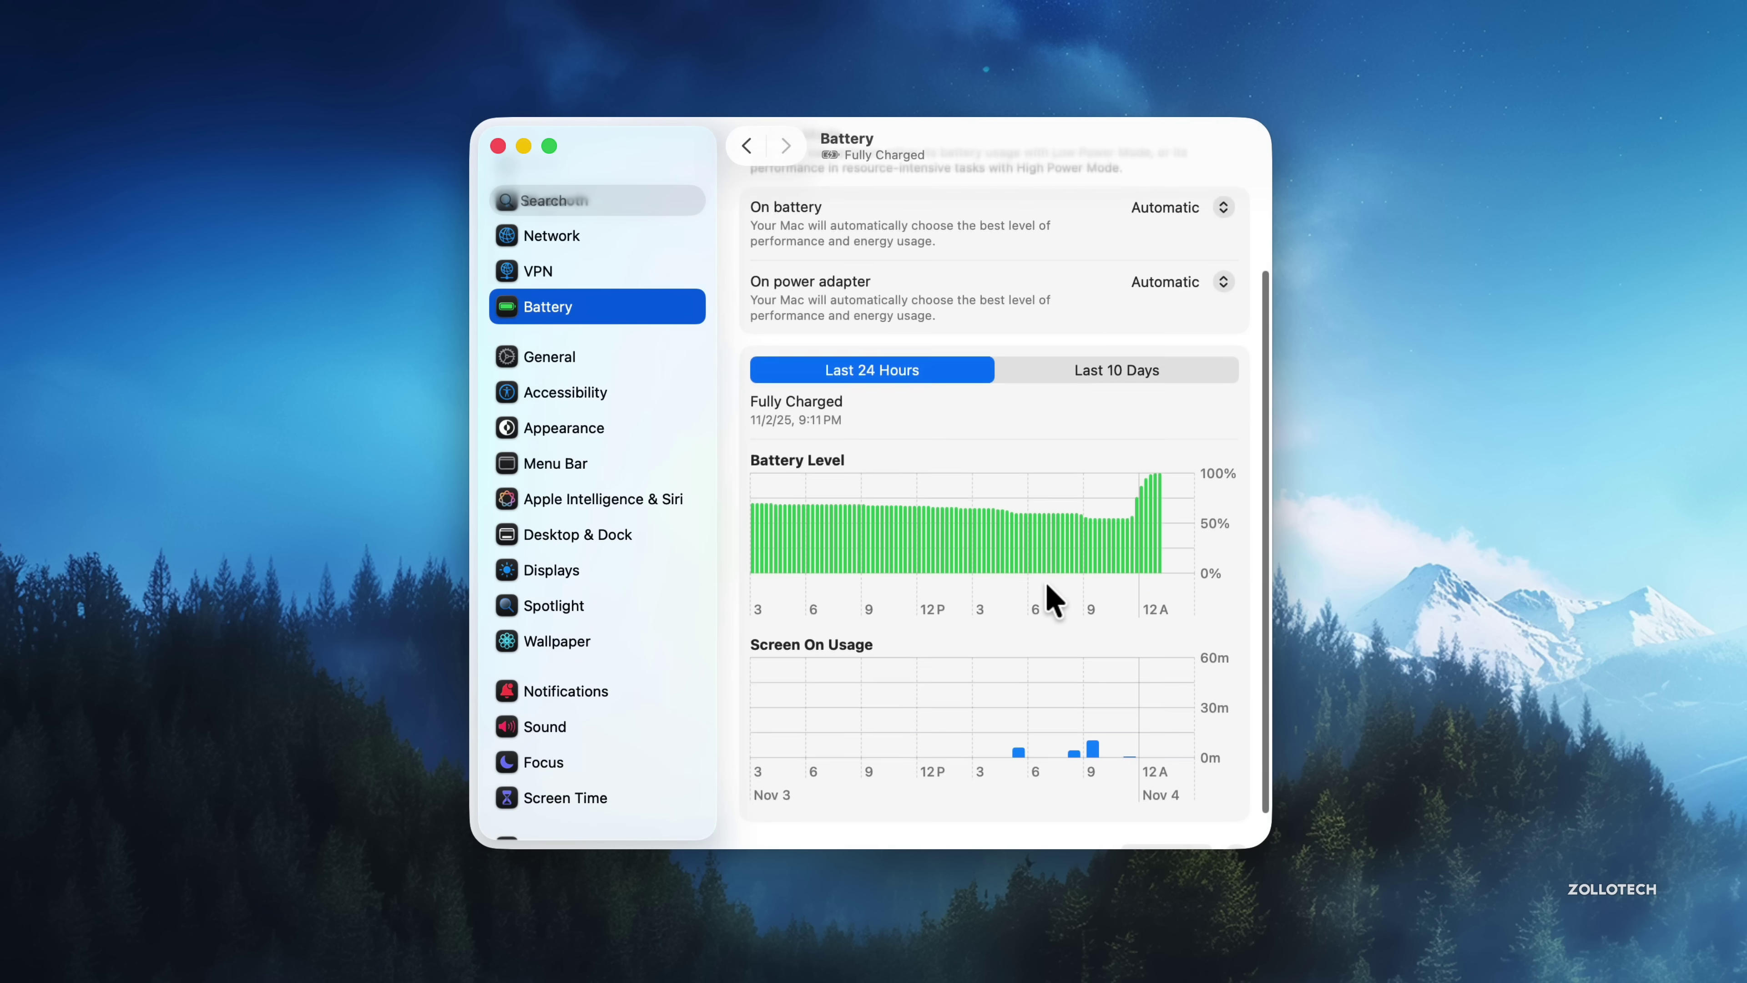
{"action": "left_click", "coordinate": [1079, 340]}
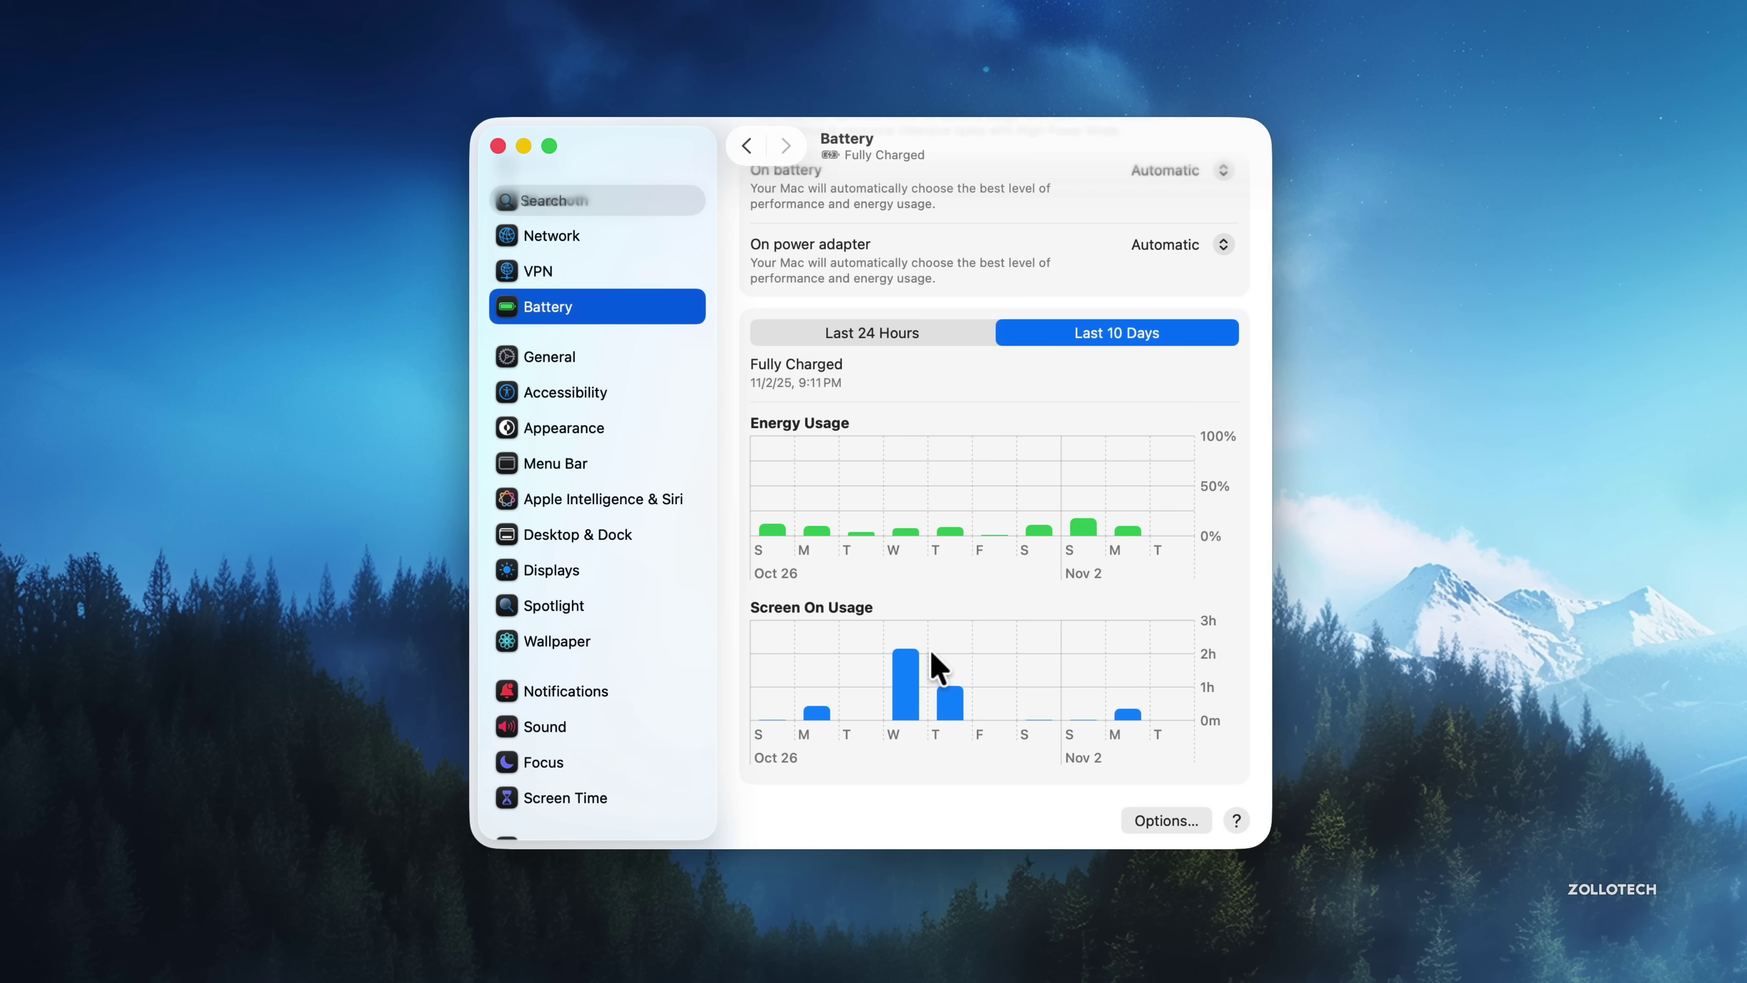
Step: Review the Battery Health details showing Normal, then close them
{"action": "scroll", "coordinate": [932, 652], "scroll_direction": "down", "scroll_amount": 1}
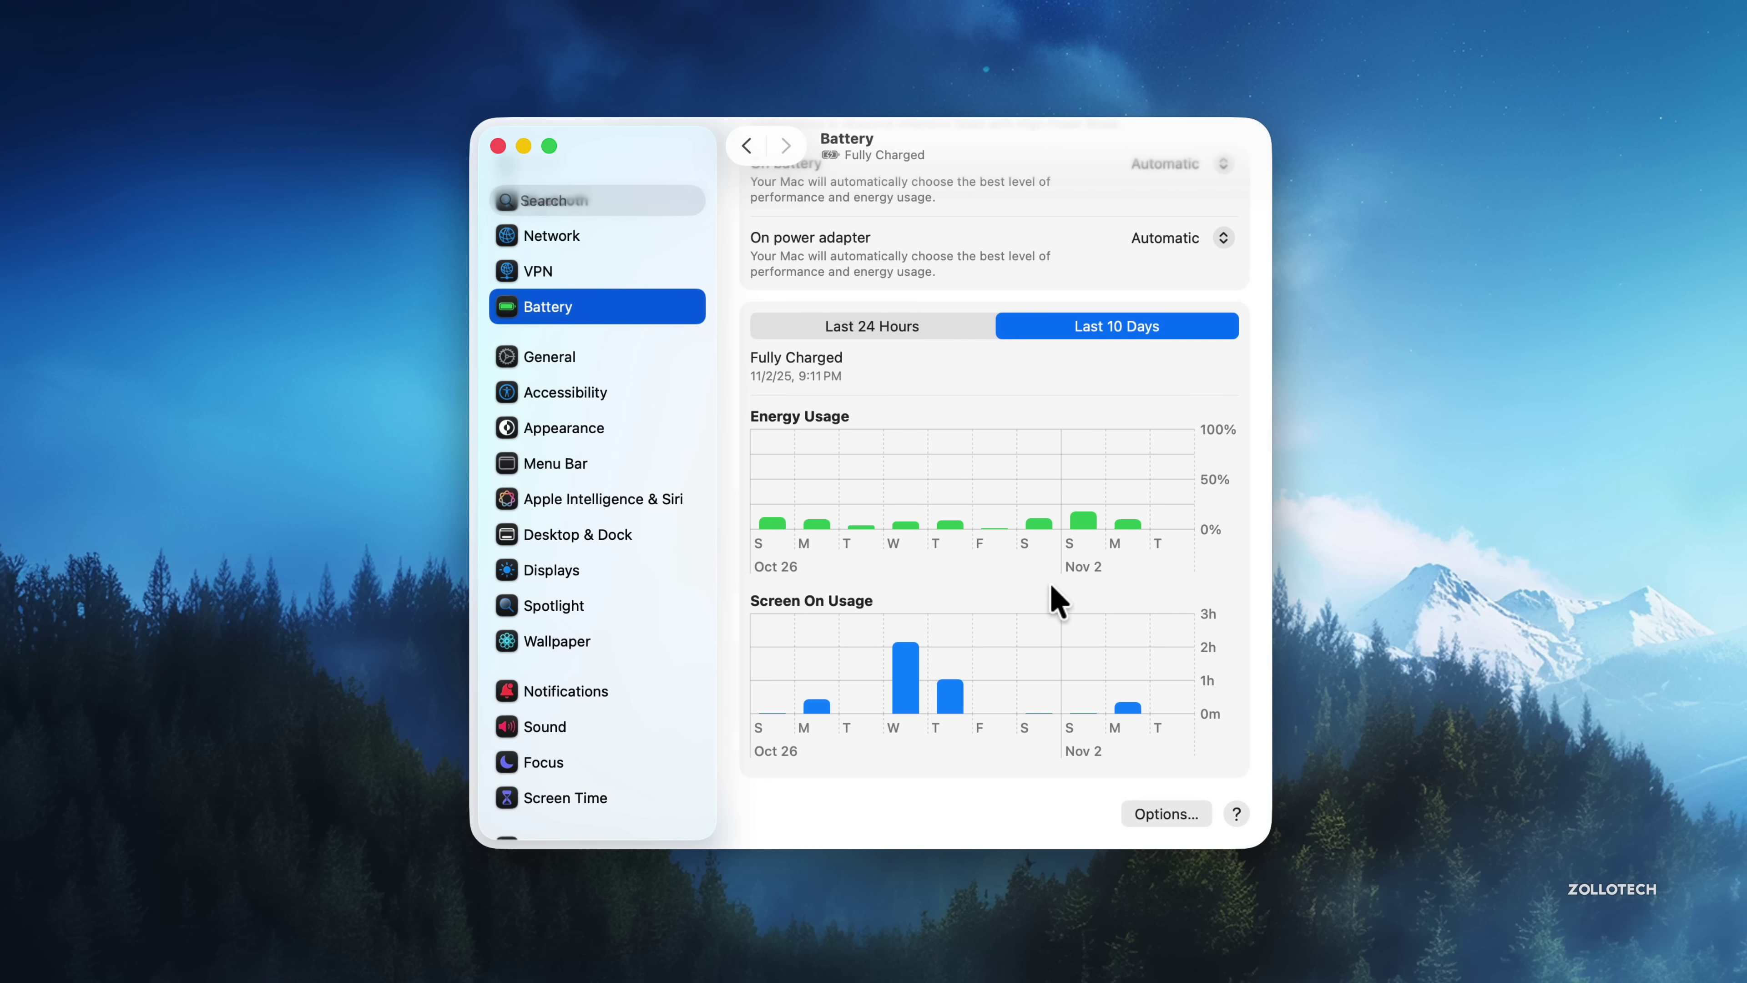
{"action": "scroll", "coordinate": [1056, 598], "scroll_direction": "up", "scroll_amount": 5}
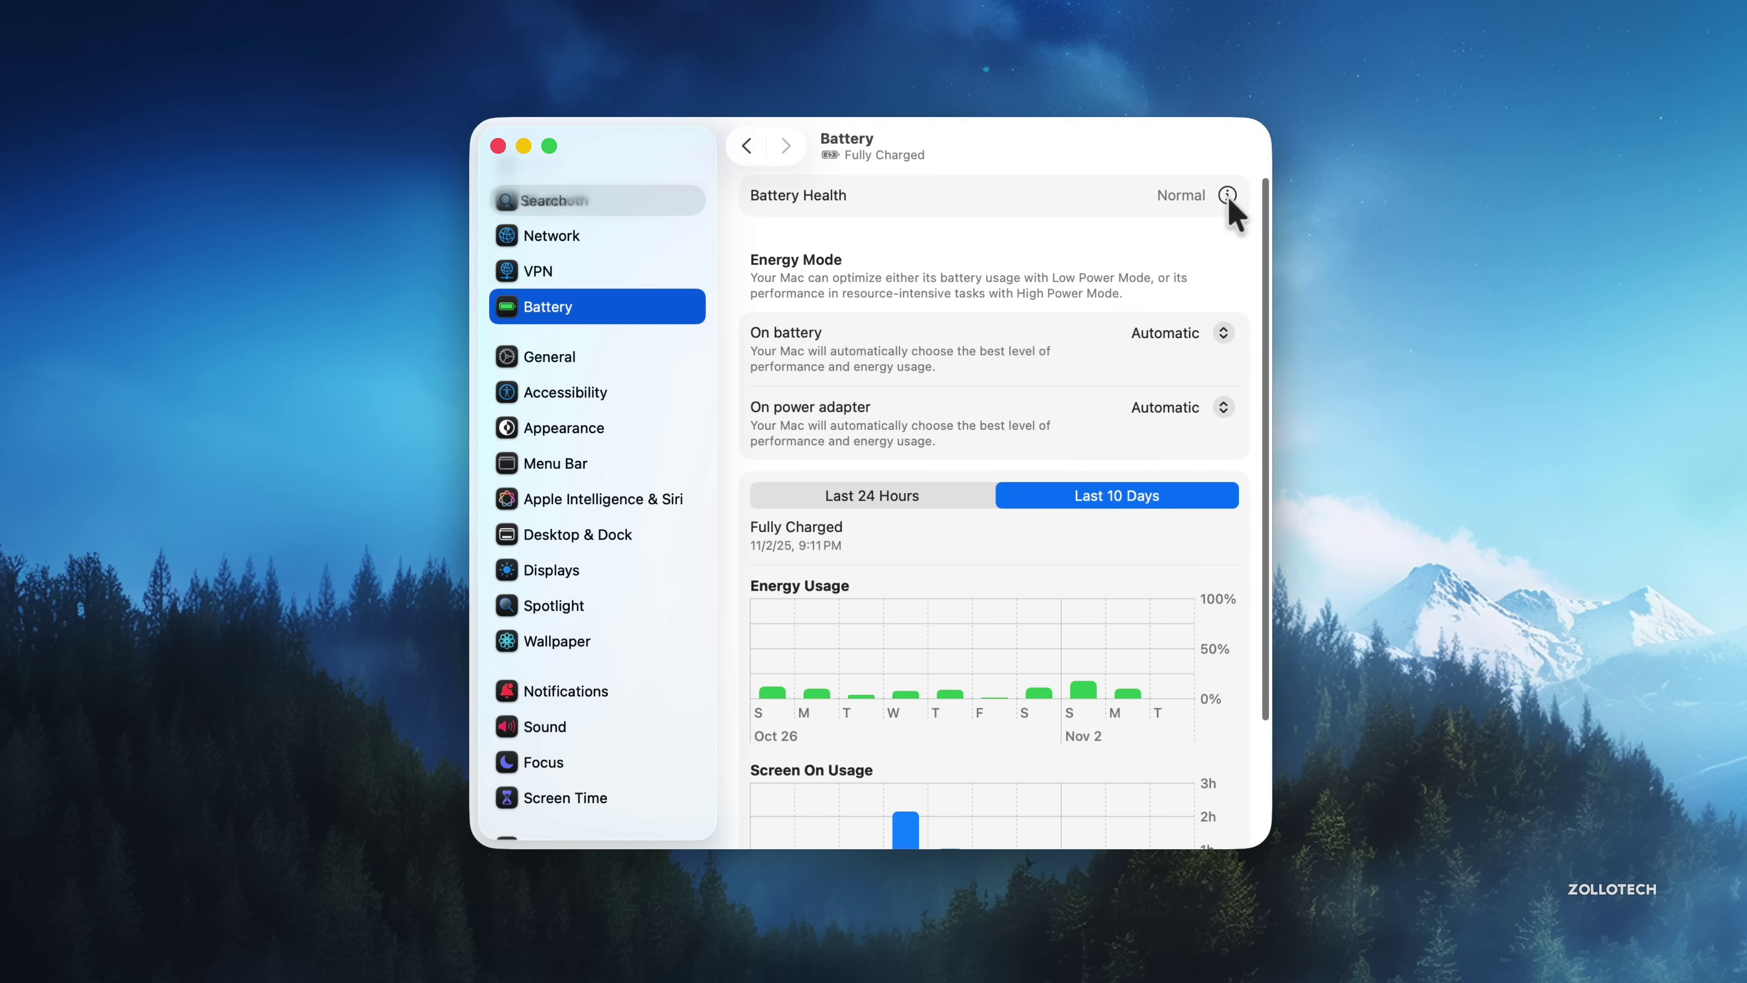
{"action": "left_click", "coordinate": [1227, 196]}
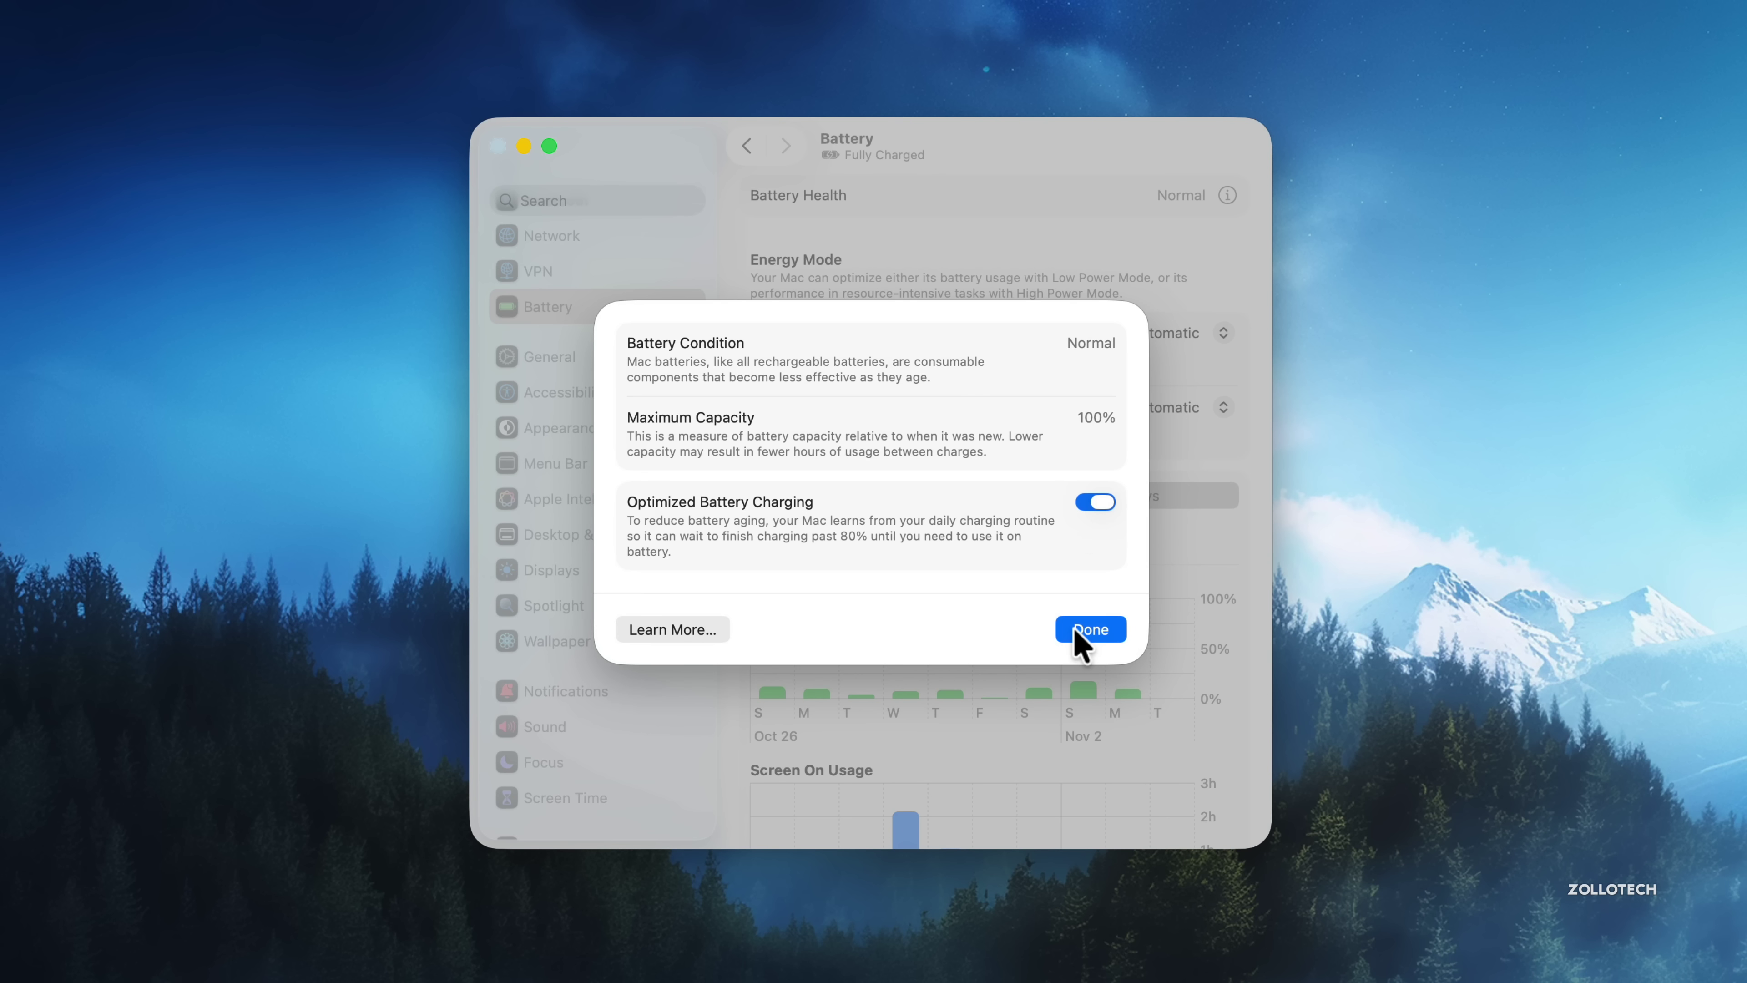
{"action": "left_click", "coordinate": [1087, 634]}
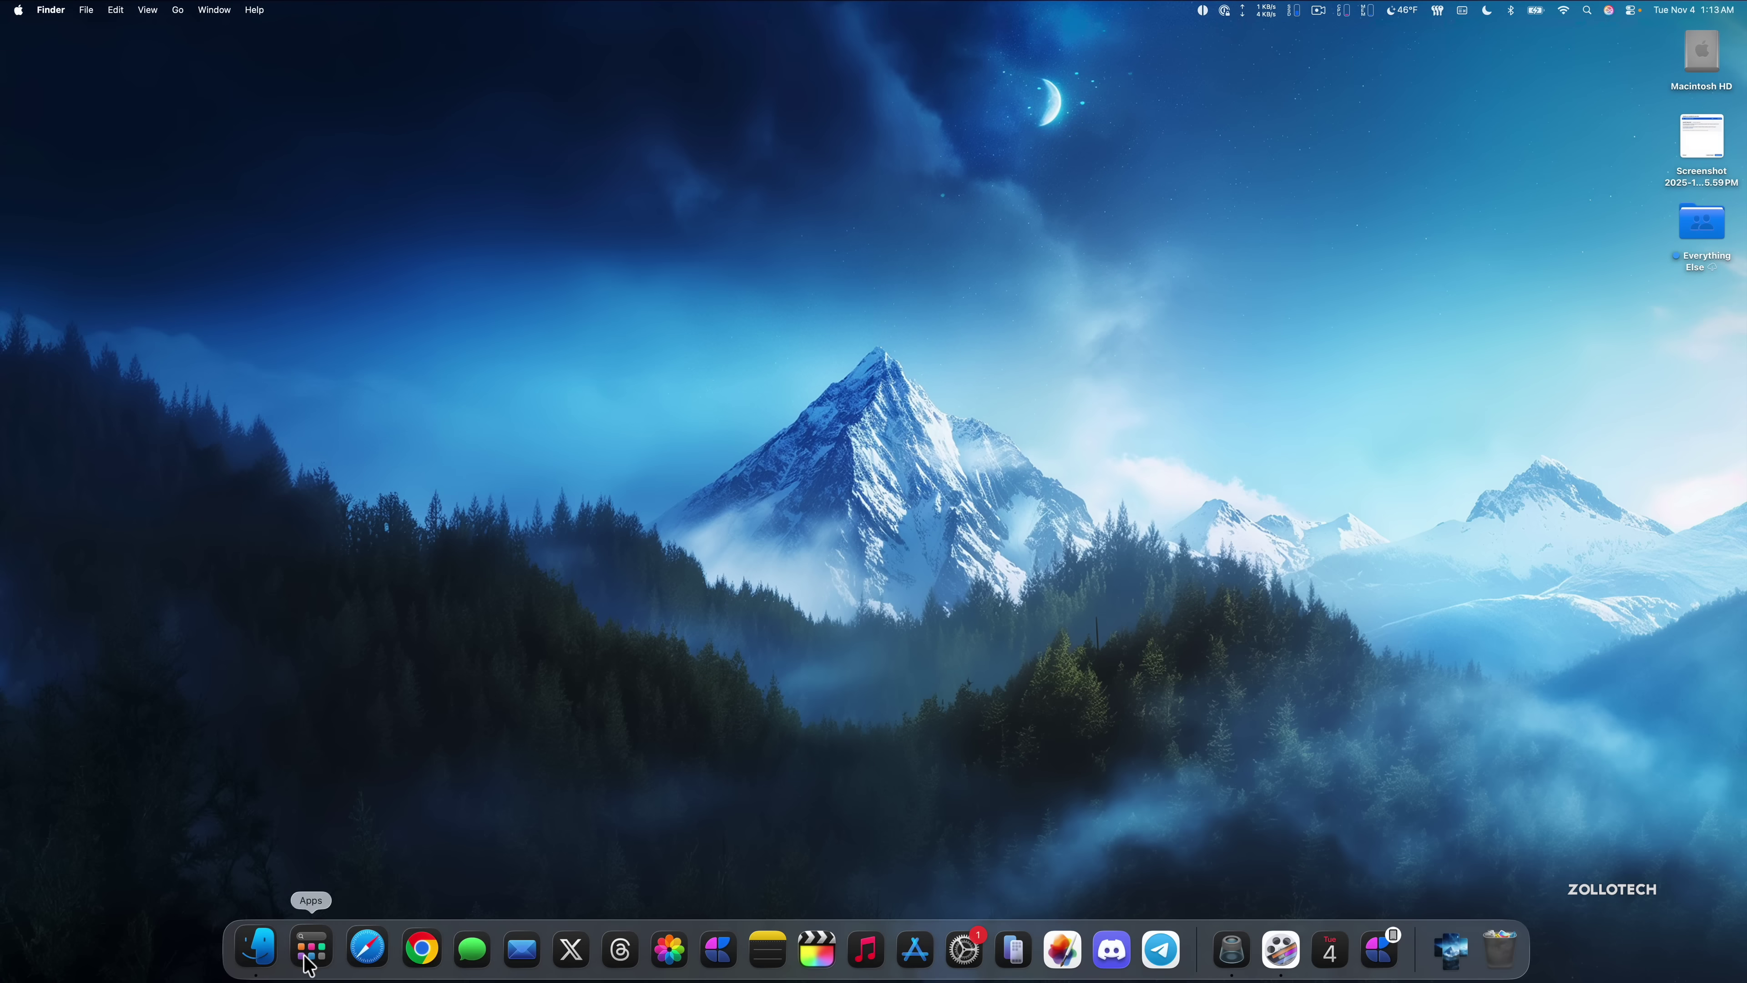
Step: Launch Calendar from the Apps list and move Month view from November 2025 to January 2026
{"action": "left_click", "coordinate": [310, 950]}
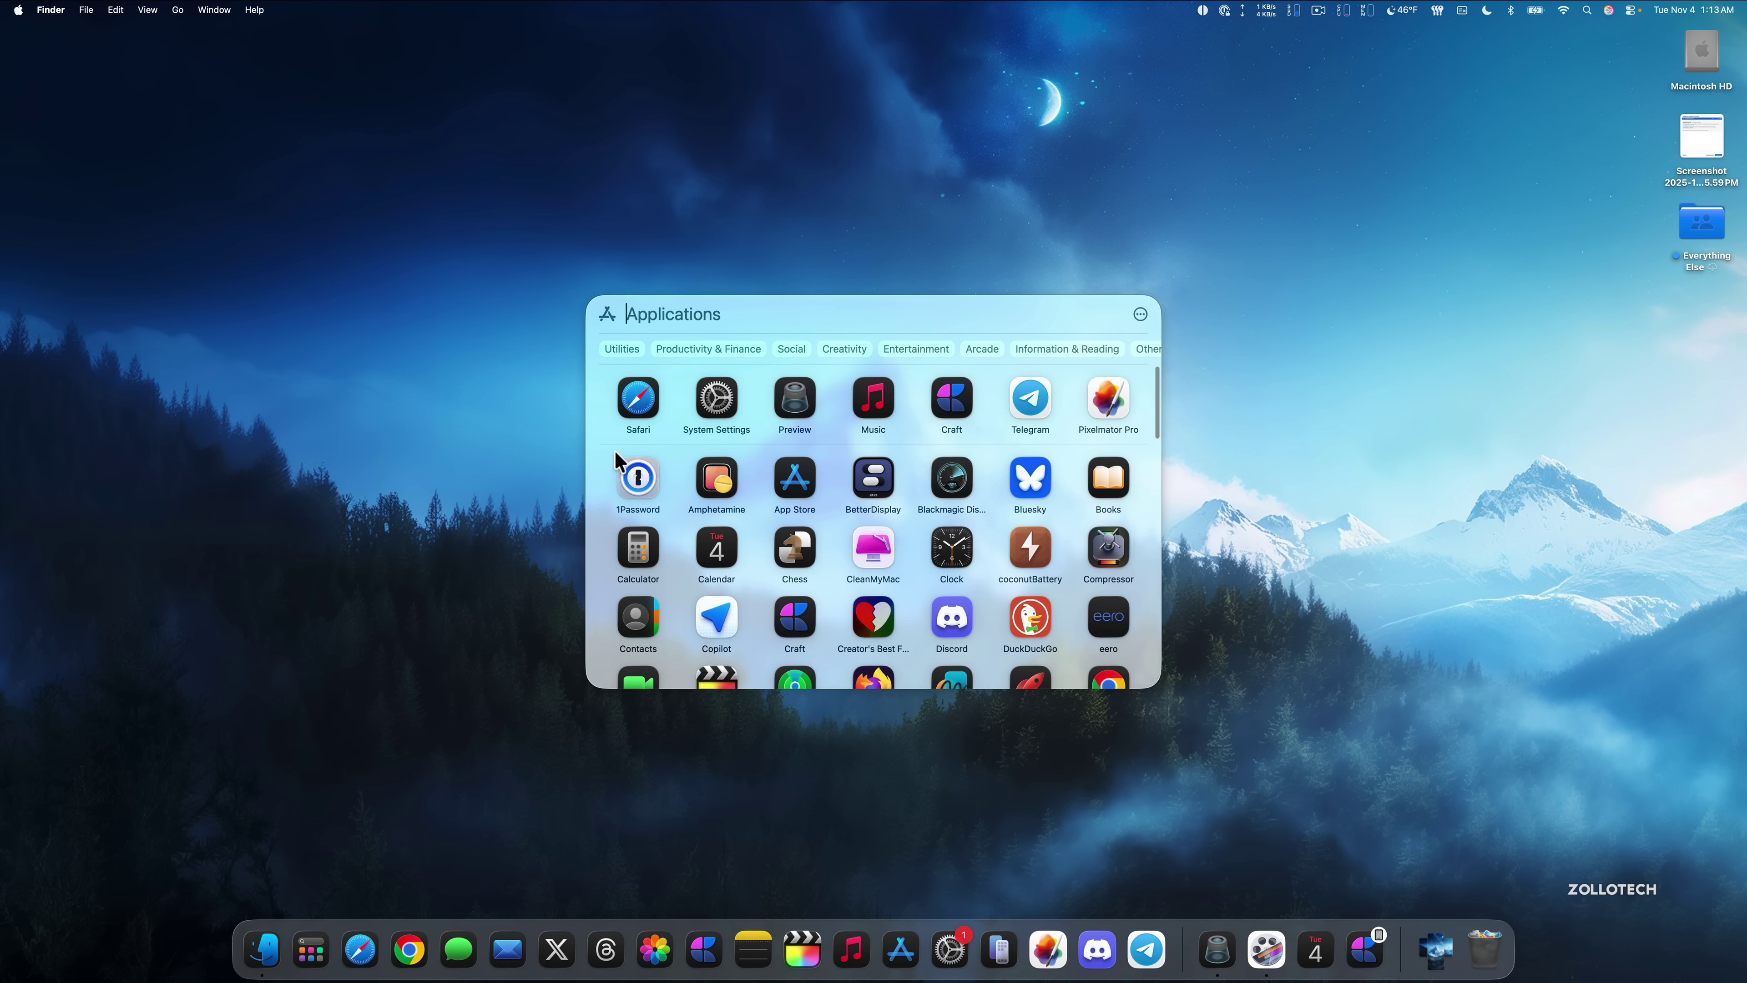
{"action": "left_click", "coordinate": [715, 557]}
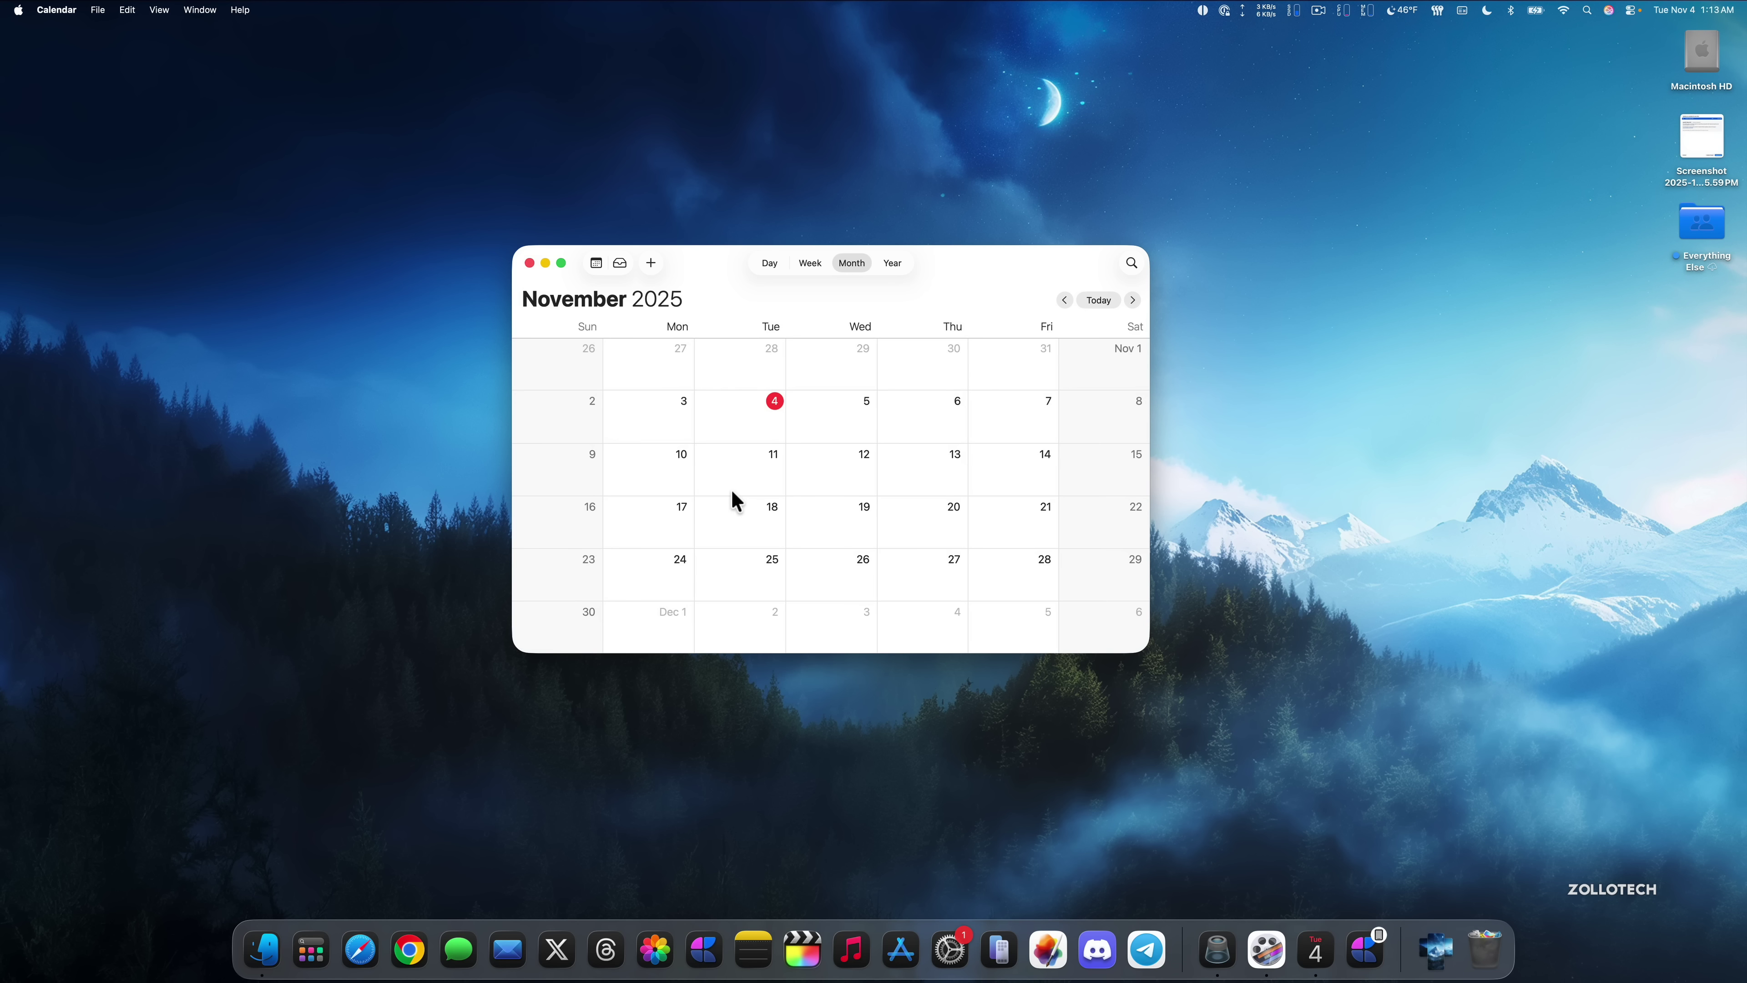
{"action": "scroll", "coordinate": [742, 487], "scroll_direction": "down", "scroll_amount": 3}
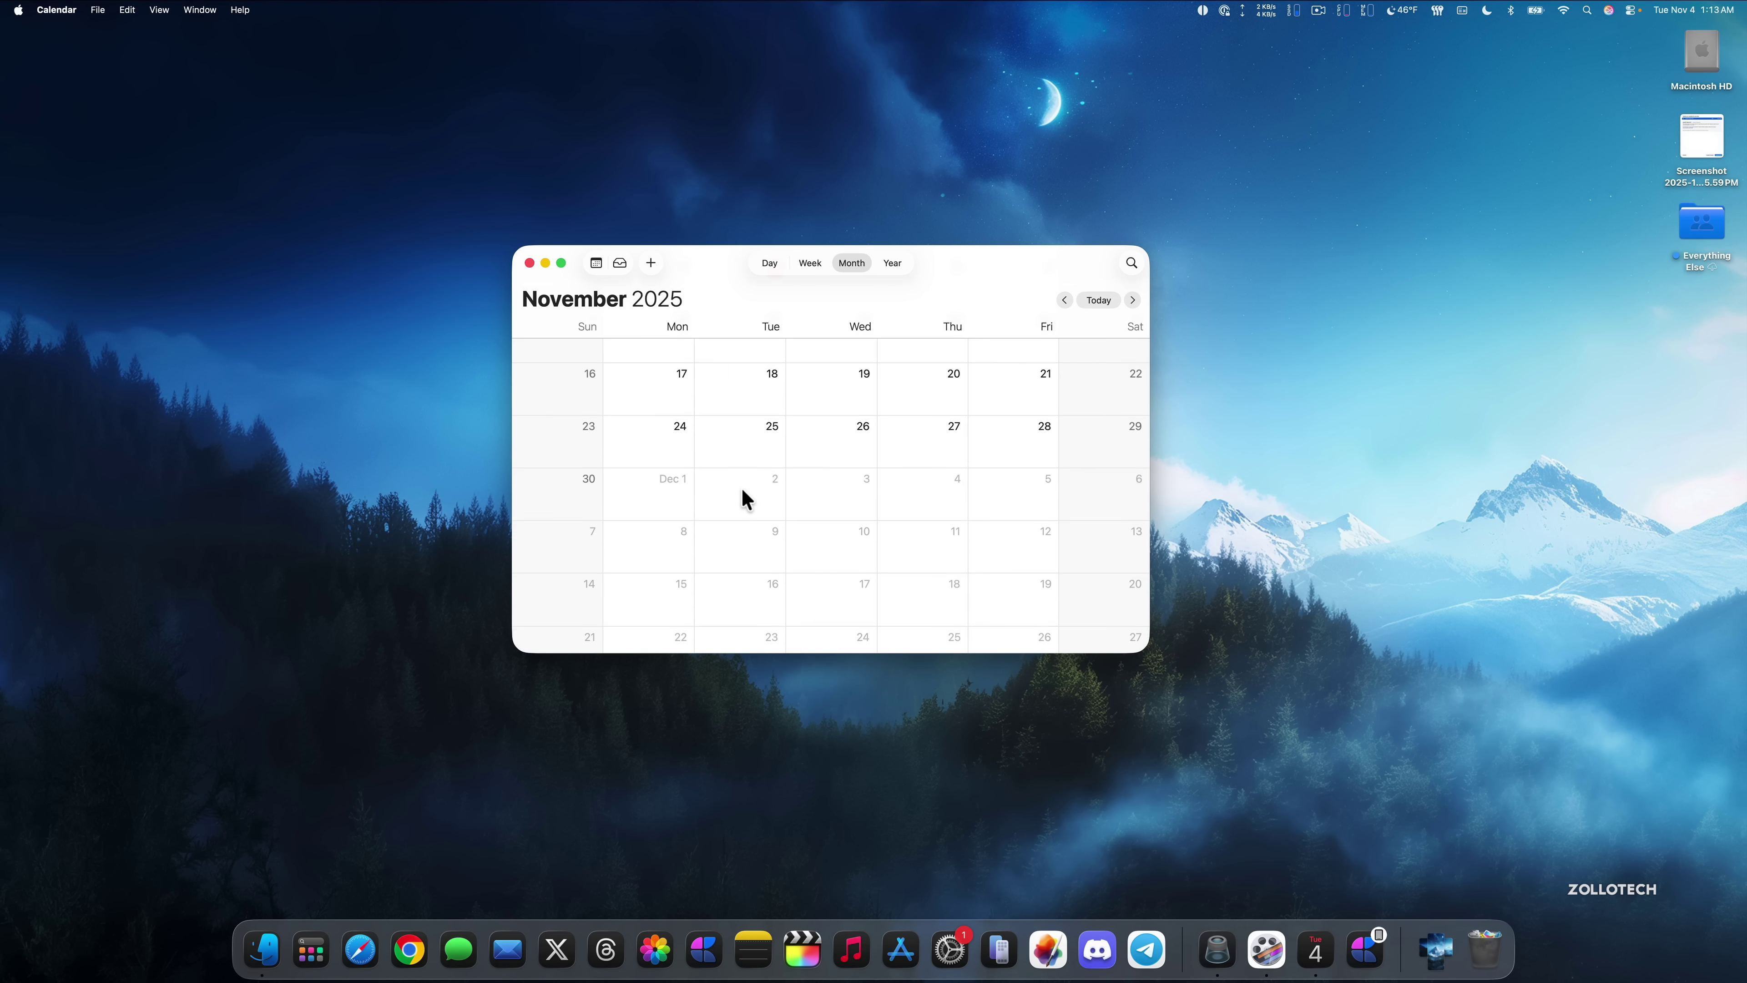
{"action": "scroll", "coordinate": [742, 489], "scroll_direction": "down", "scroll_amount": 1}
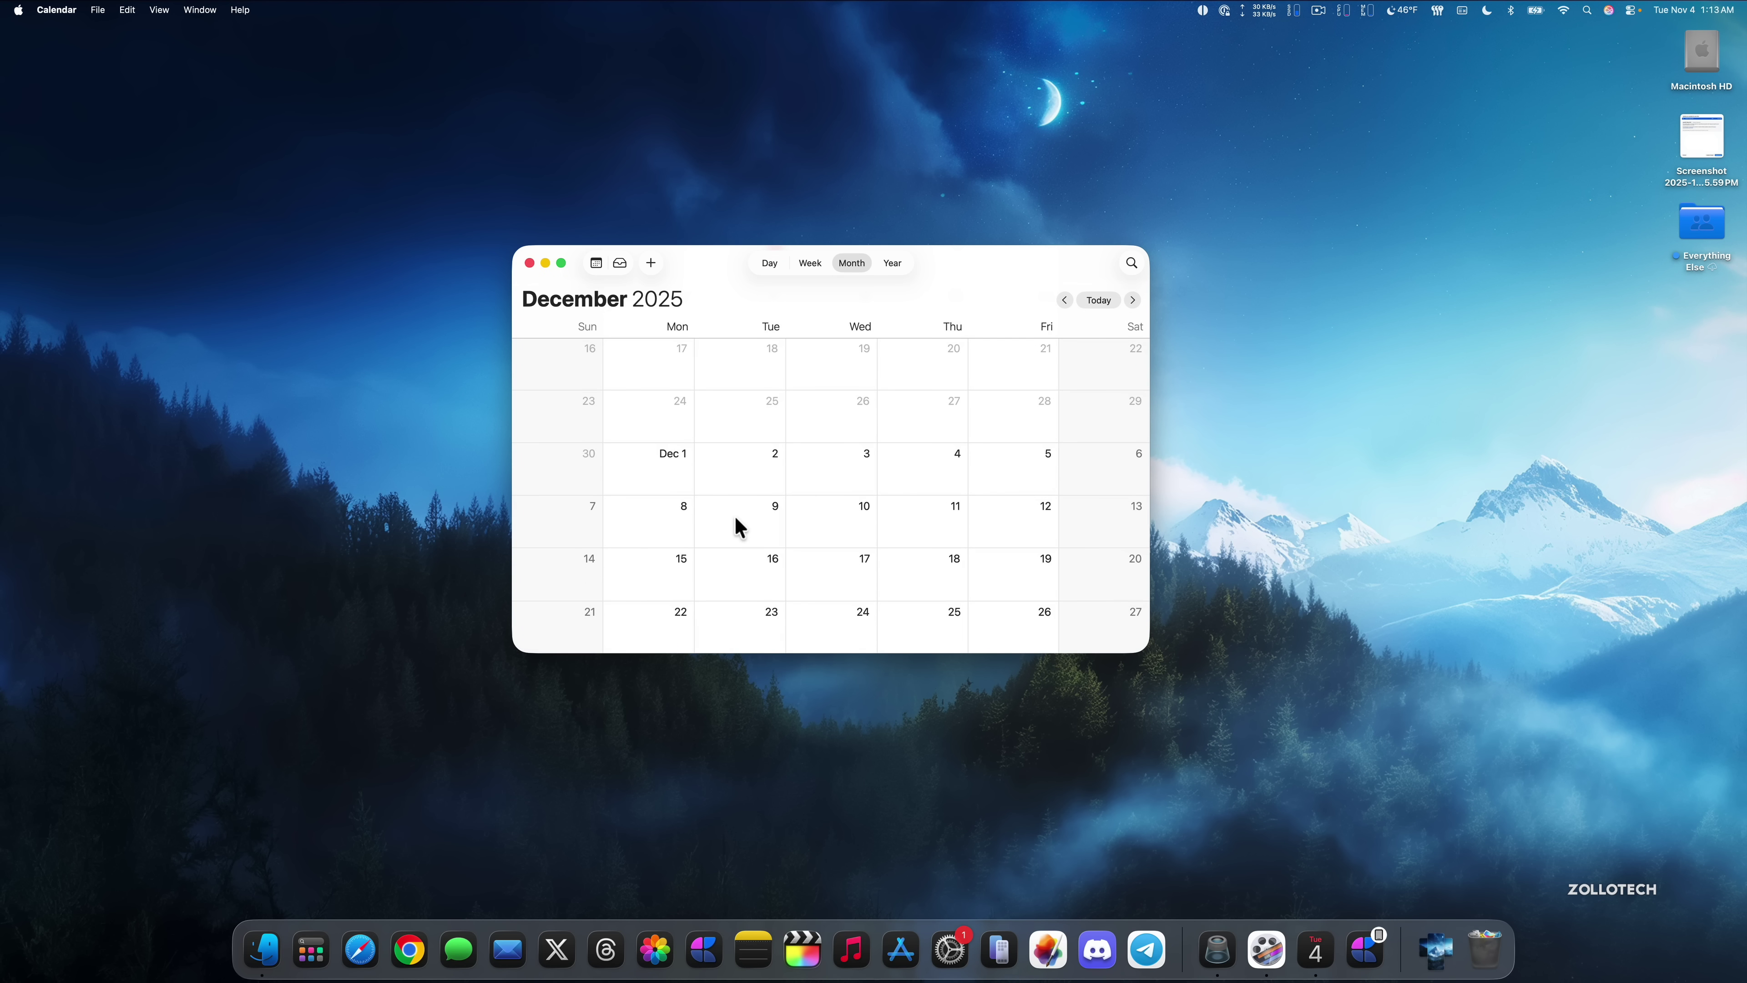
{"action": "scroll", "coordinate": [740, 526], "scroll_direction": "down", "scroll_amount": 3}
{"action": "scroll", "coordinate": [739, 526], "scroll_direction": "down", "scroll_amount": 2}
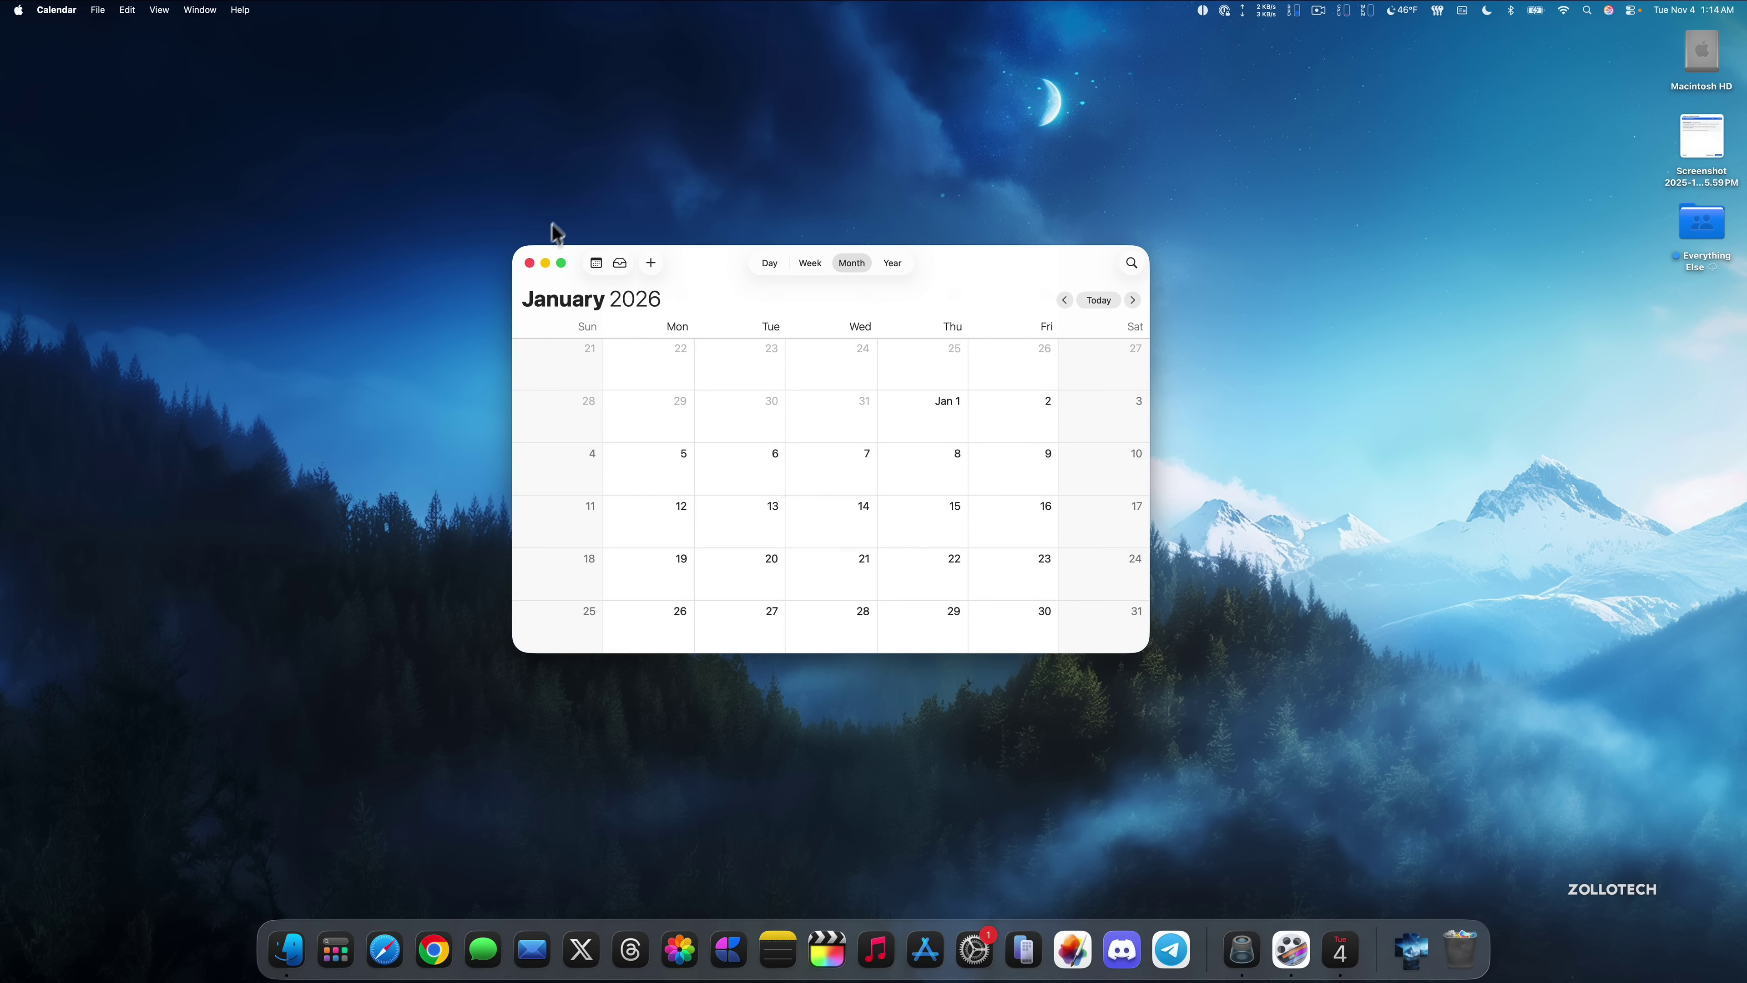
Step: Close the Calendar window using its red close button
{"action": "left_click", "coordinate": [529, 263]}
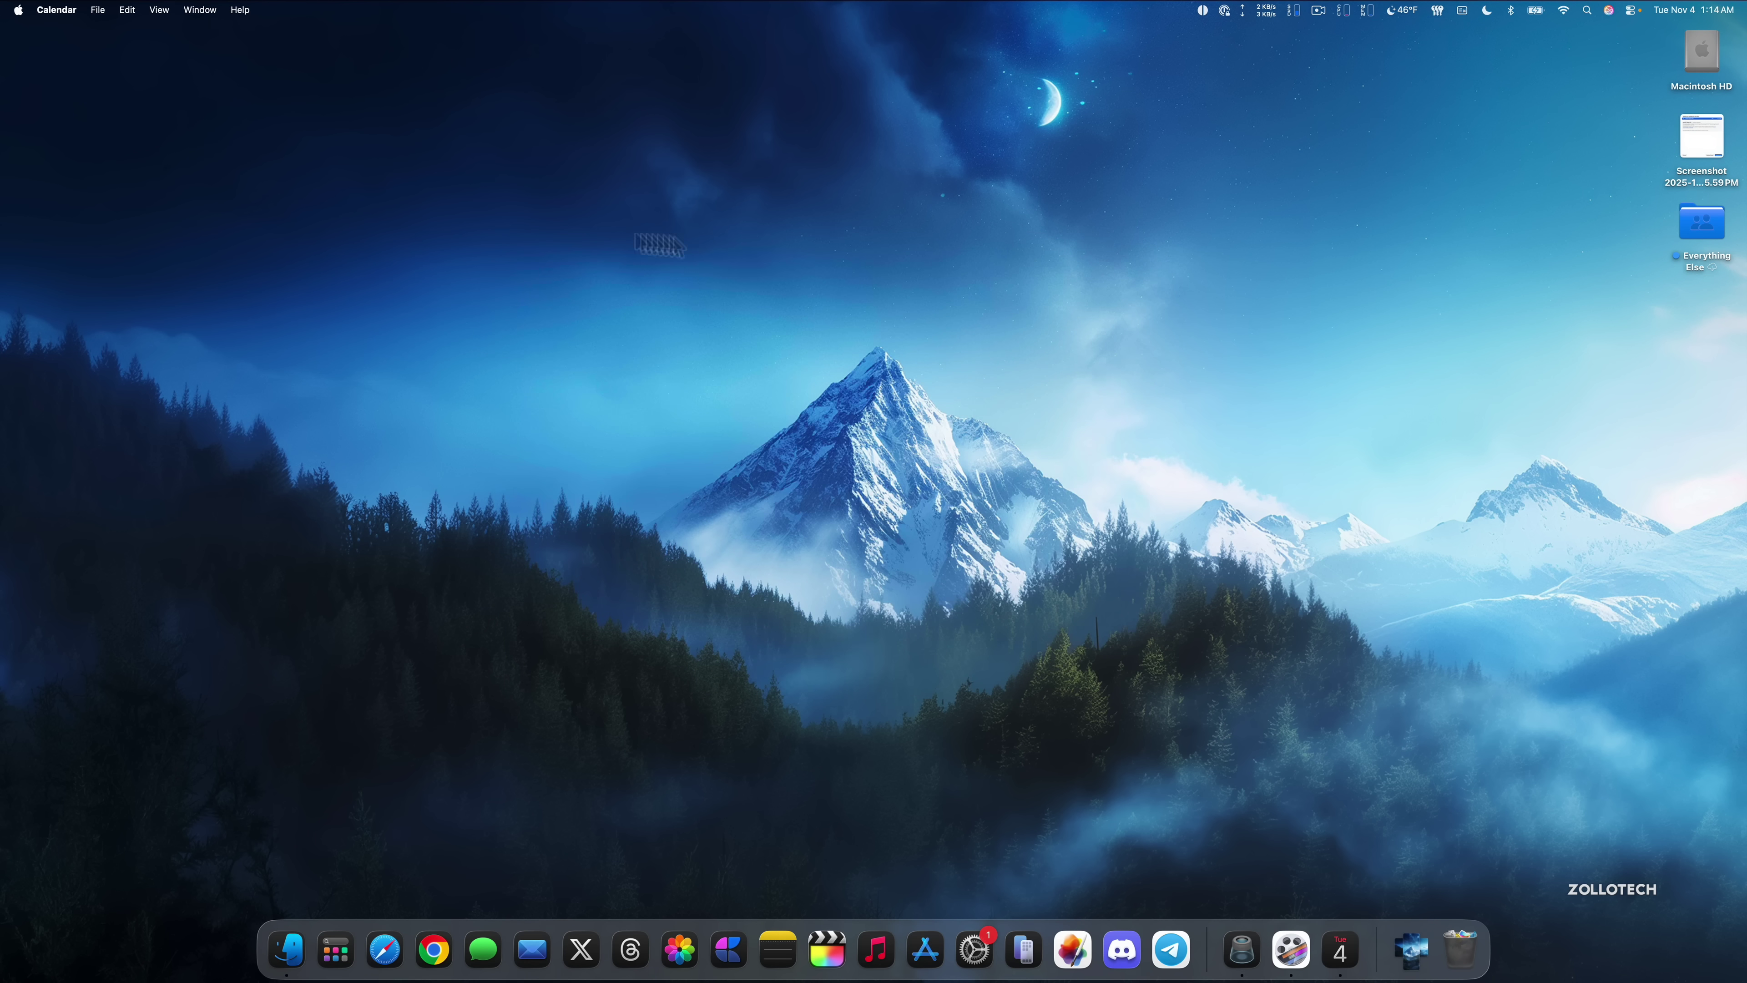